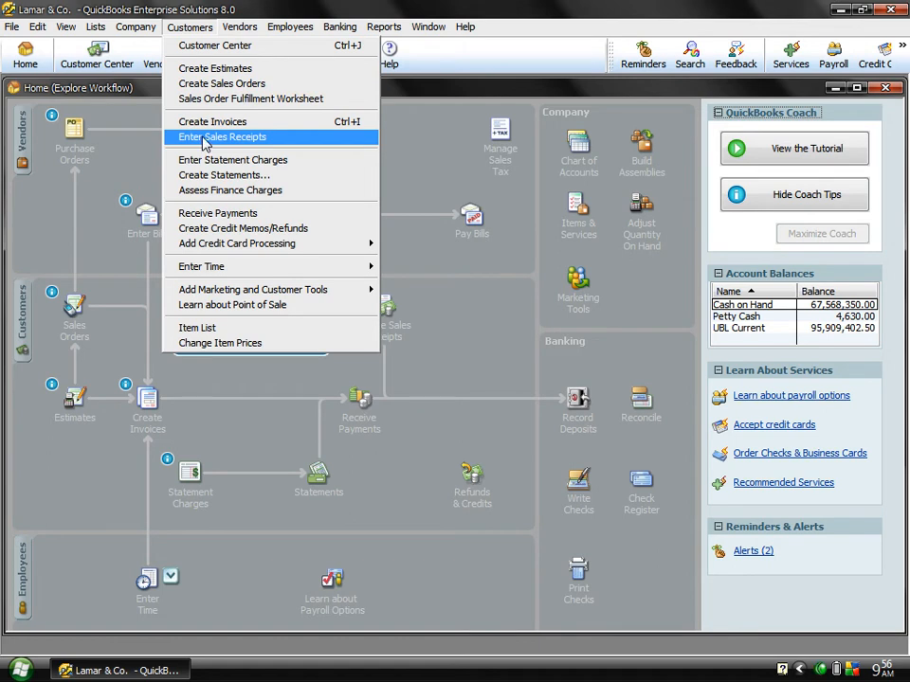
# Step: Review the first customer's balance and transactions in the Customer Center, and close the open windows
pyautogui.click(130, 11)
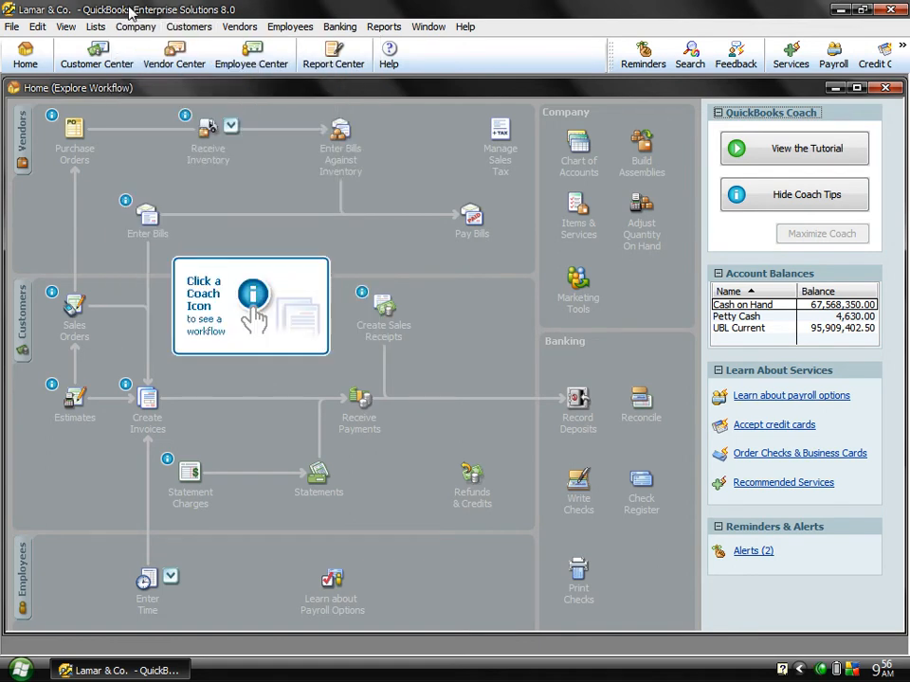
pyautogui.click(87, 63)
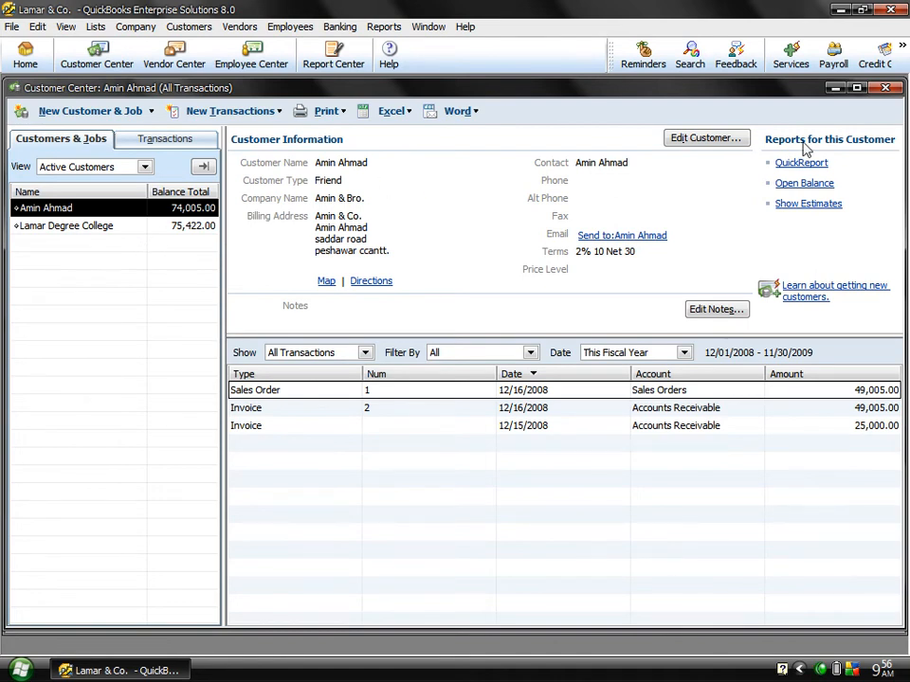
pyautogui.click(884, 88)
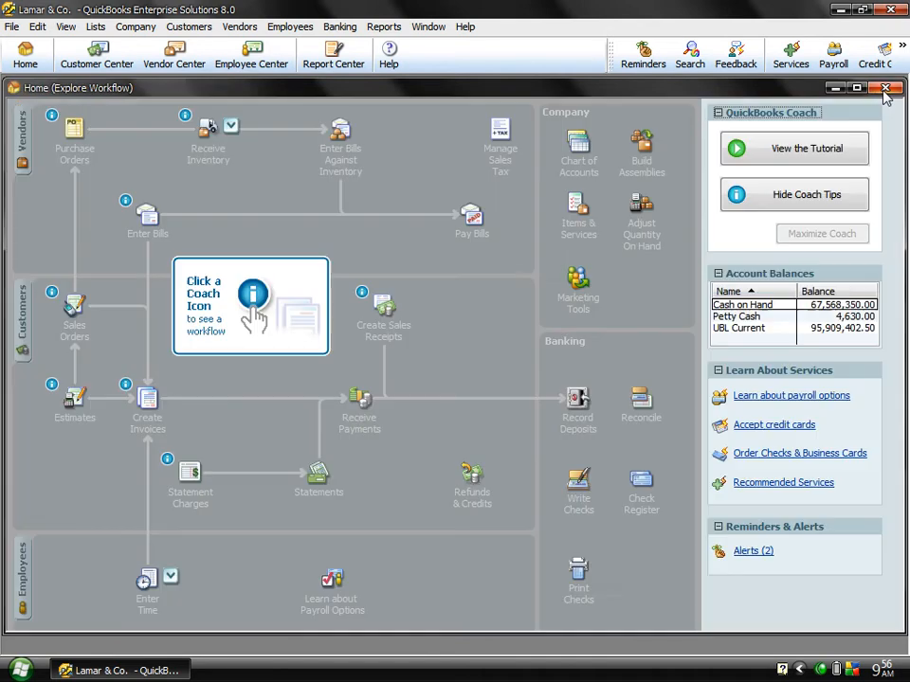
pyautogui.click(885, 89)
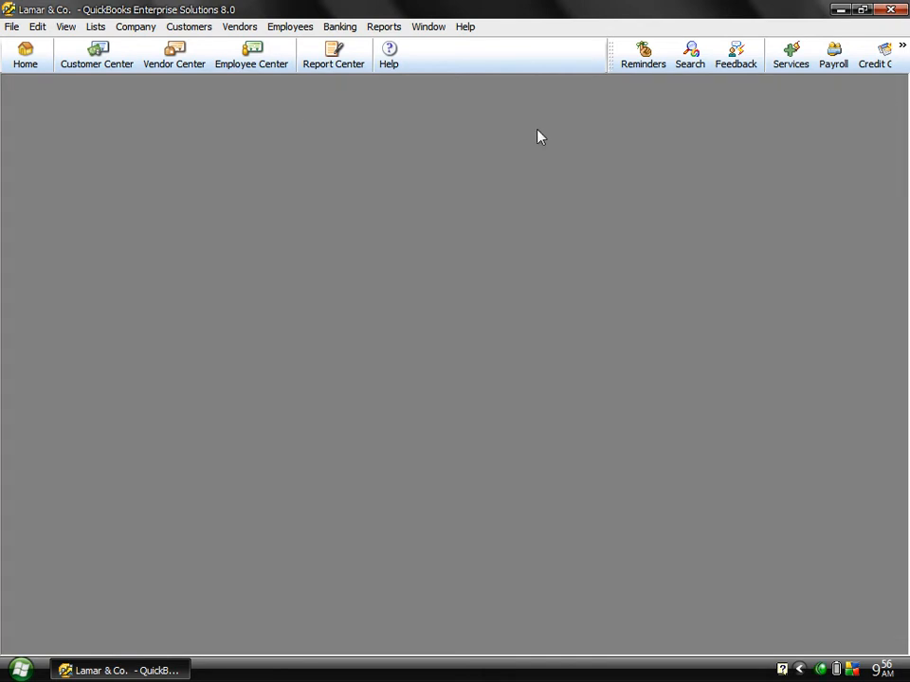
# Step: Start a received customer payment from the first listed customer with Check as the payment method
pyautogui.click(180, 29)
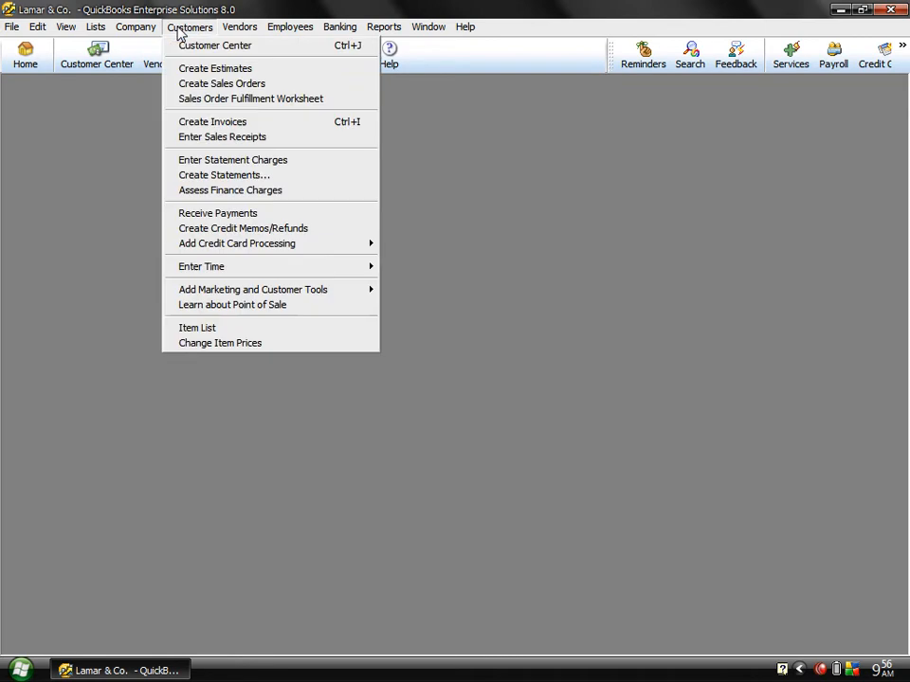
pyautogui.click(187, 217)
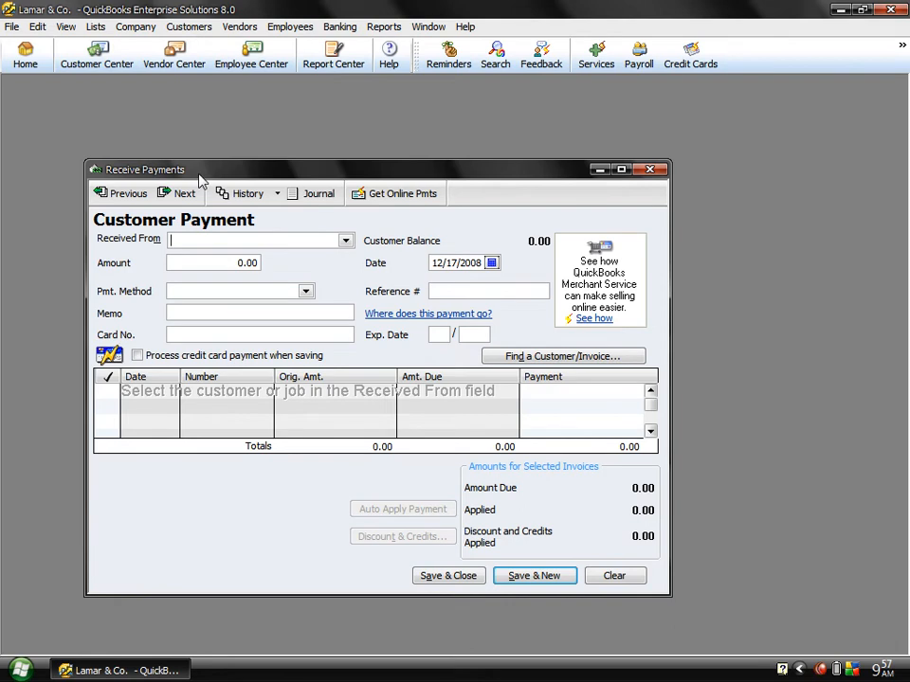
pyautogui.moveTo(200, 180); pyautogui.dragTo(263, 118)
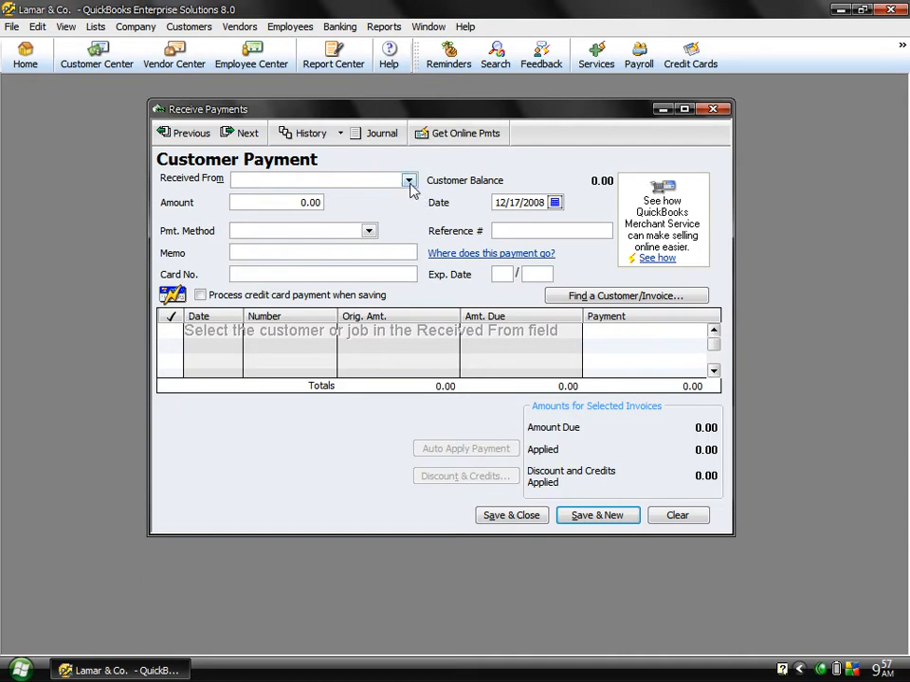
pyautogui.click(408, 182)
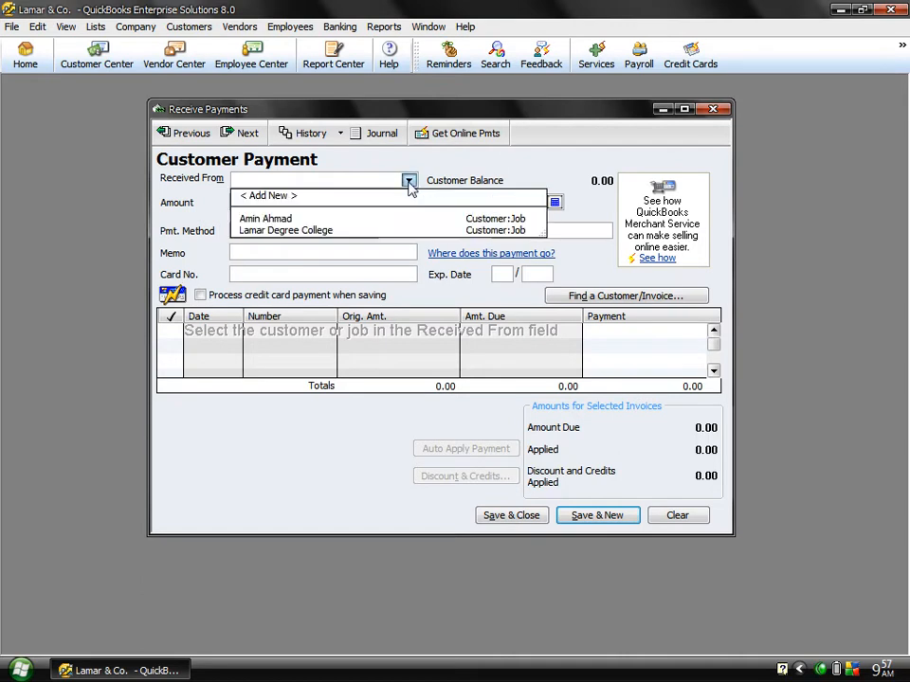
pyautogui.click(282, 220)
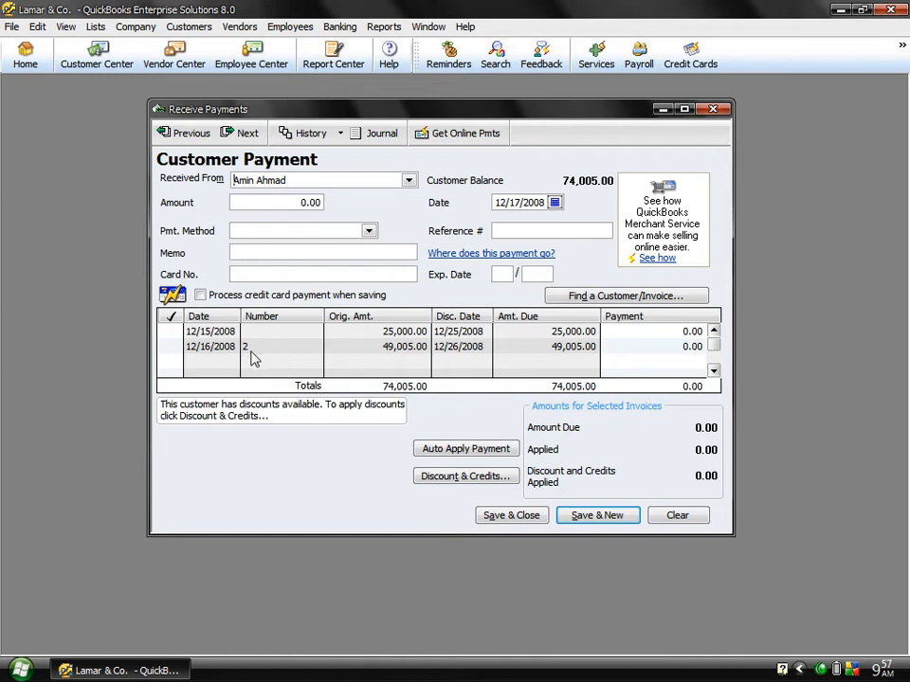
pyautogui.click(369, 231)
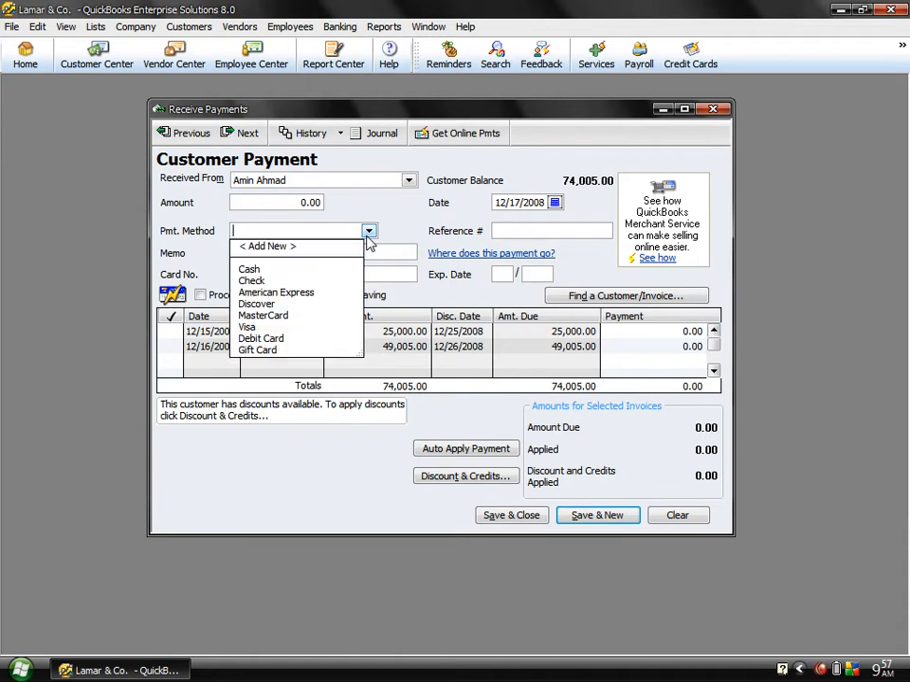
pyautogui.click(246, 283)
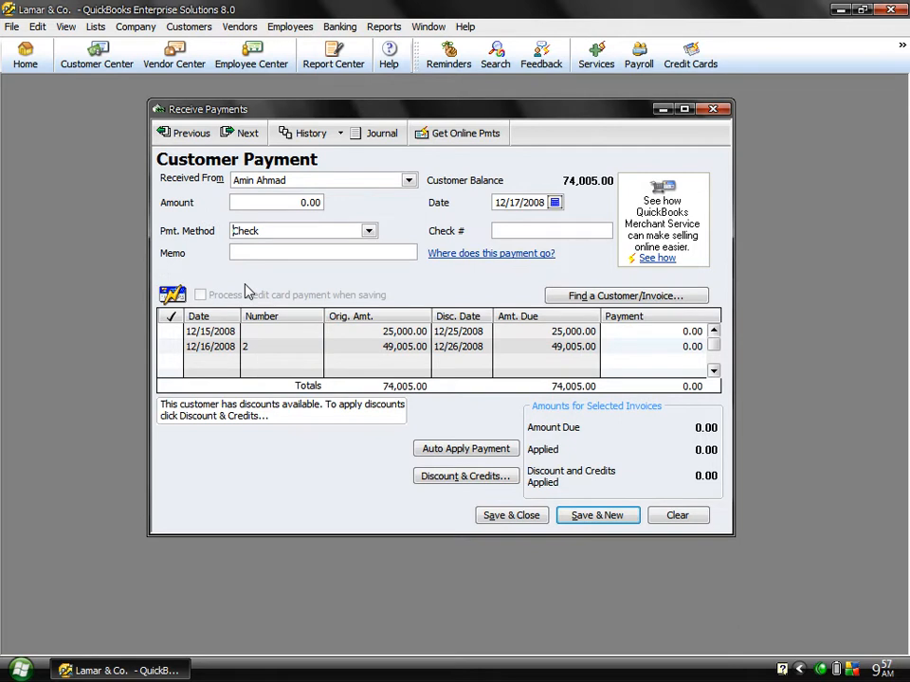
# Step: Try Cash as the payment method and switch it back to Check
pyautogui.click(368, 231)
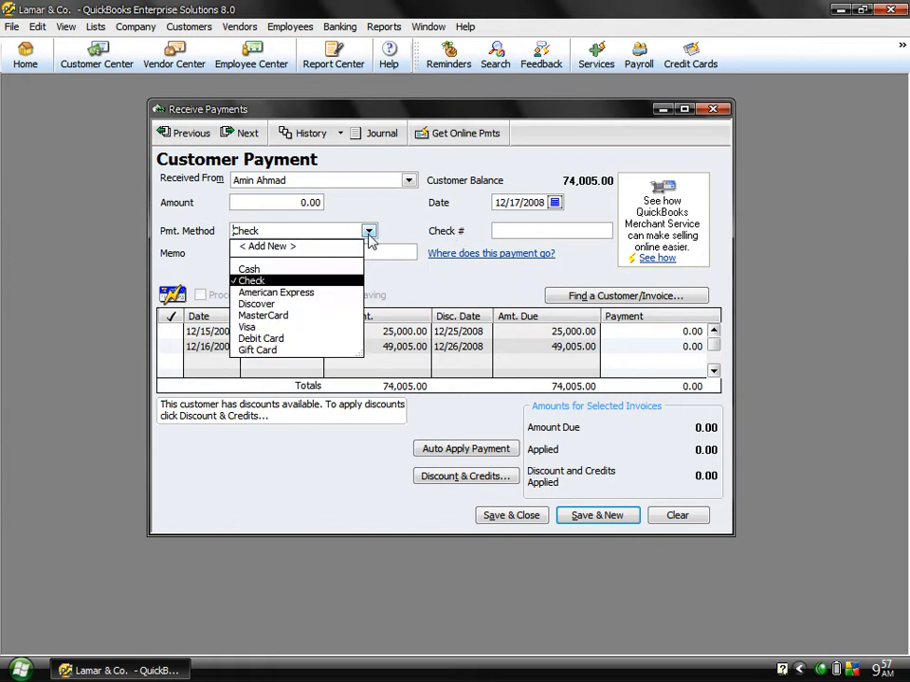
pyautogui.click(278, 271)
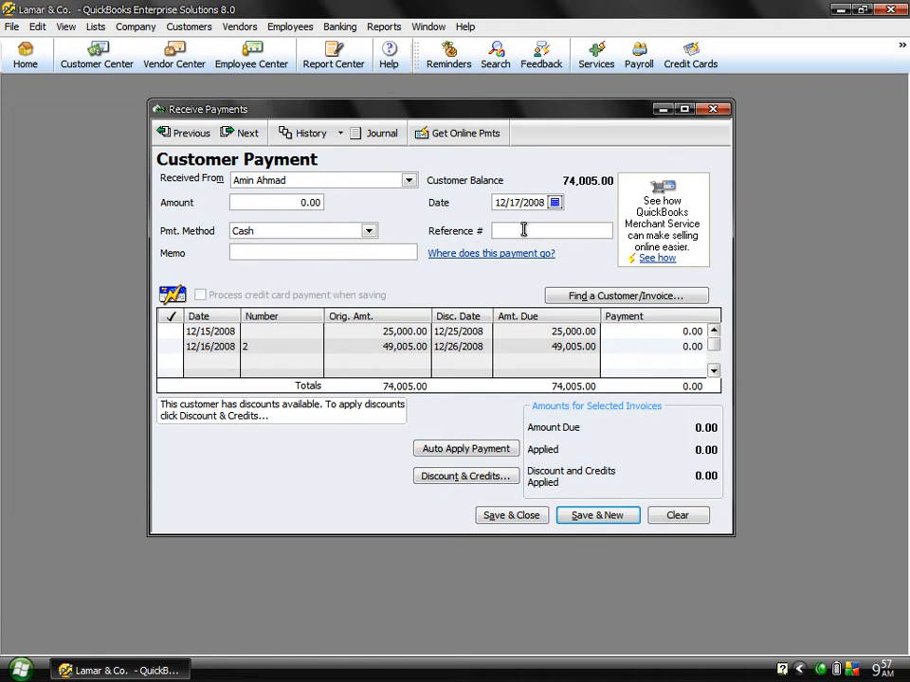
pyautogui.click(523, 229)
pyautogui.click(368, 232)
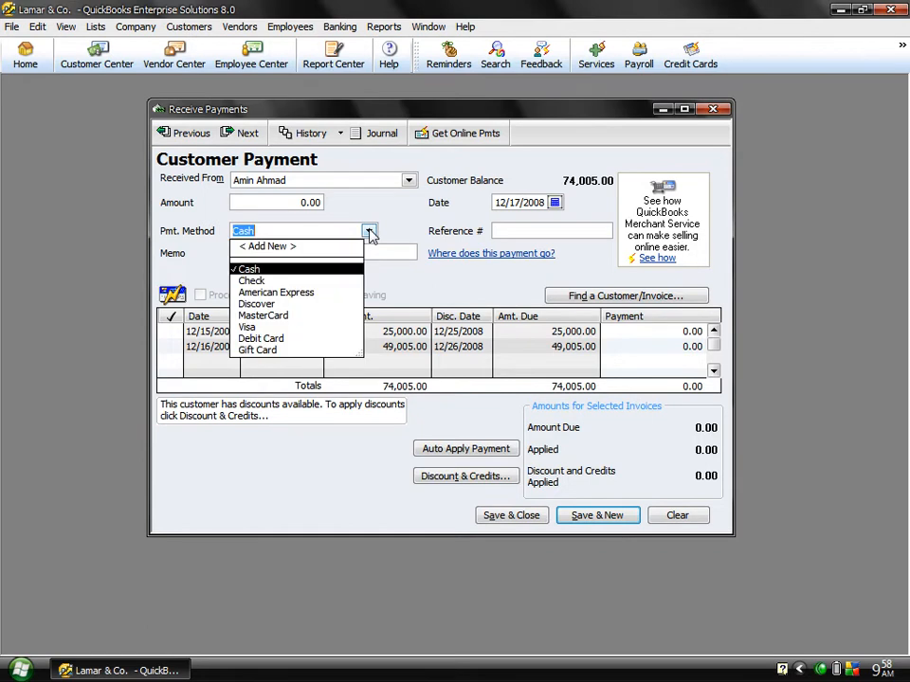
pyautogui.click(252, 280)
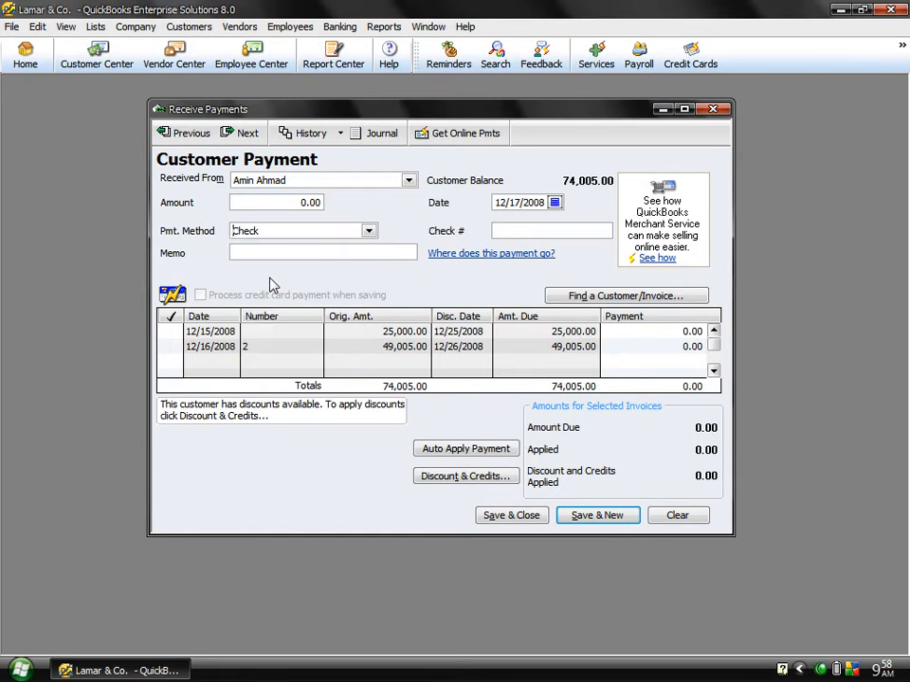
# Step: Apply the payment to the 12/15/2008 and 12/16/2008 invoices, keeping automatic payment calculation on and suppressing its message in future
pyautogui.click(216, 338)
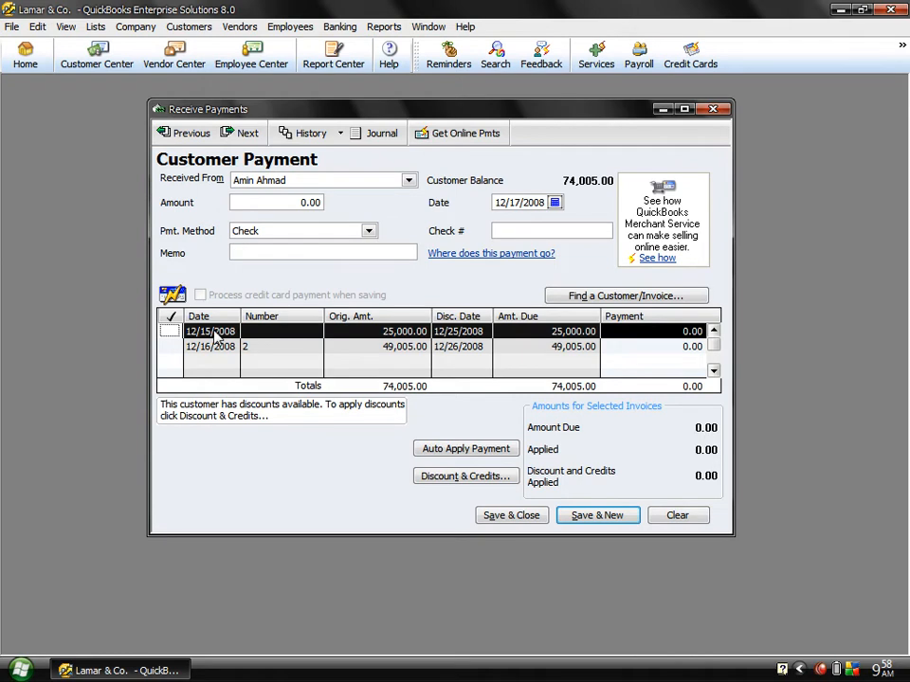
pyautogui.click(169, 331)
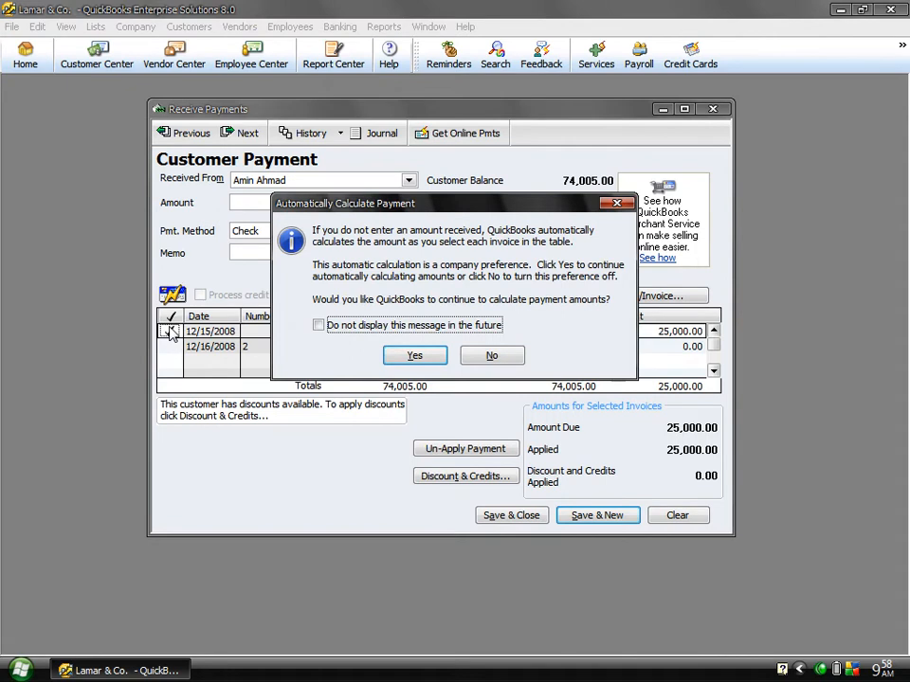
pyautogui.click(403, 326)
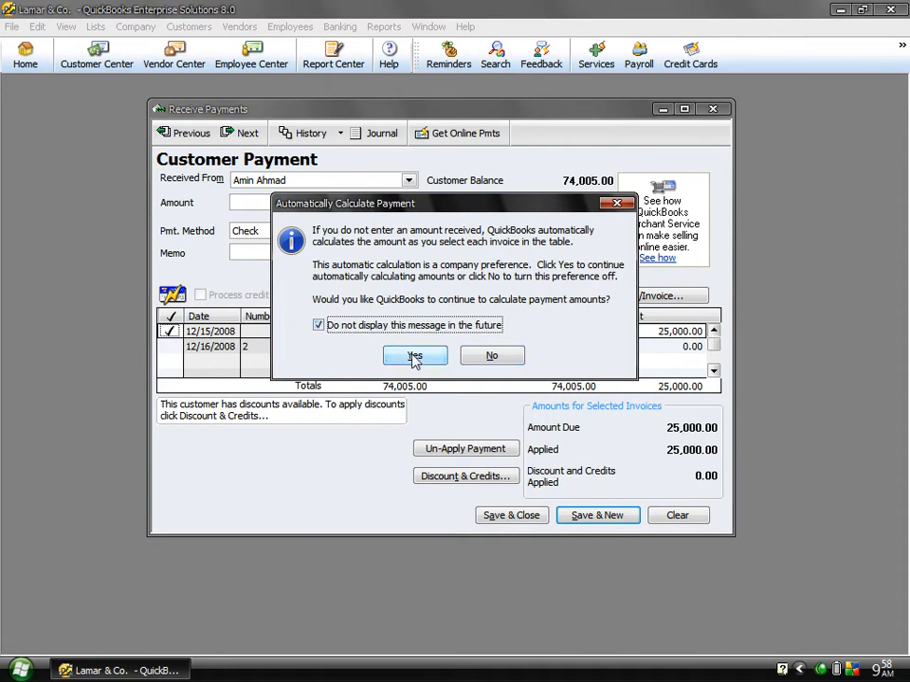
pyautogui.click(414, 357)
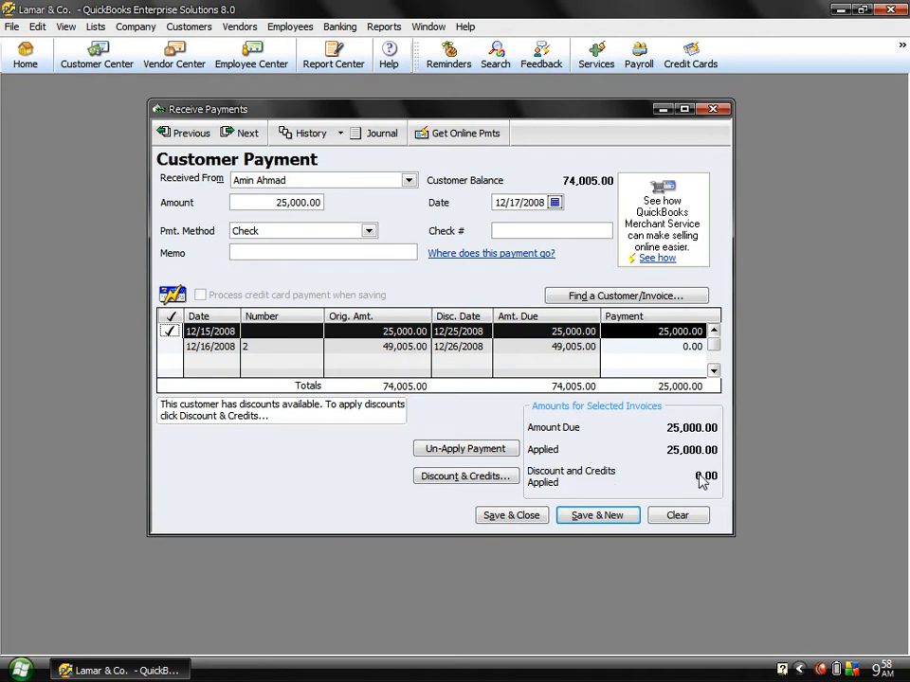
pyautogui.click(352, 348)
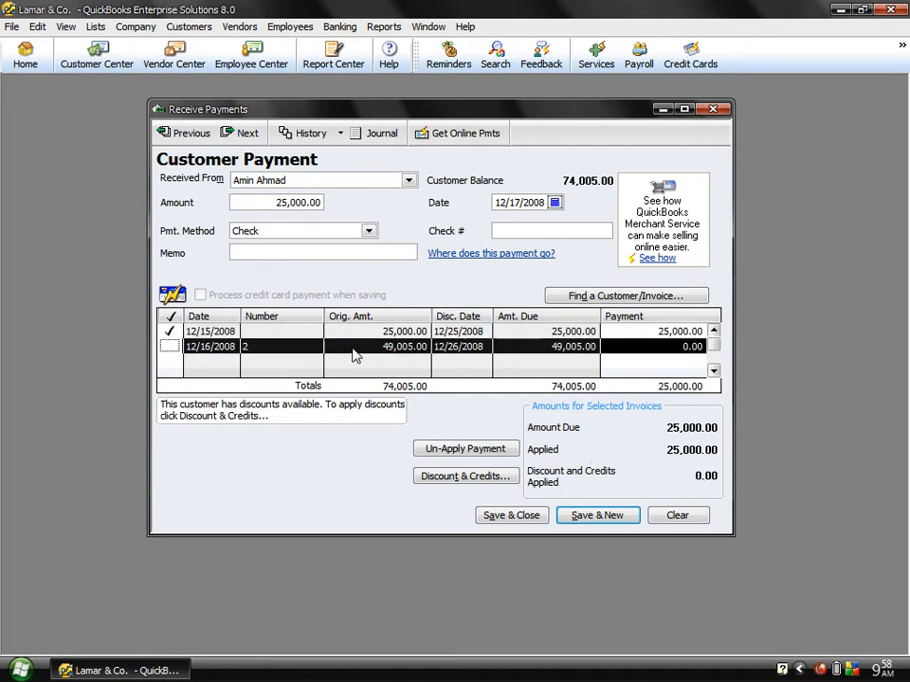
pyautogui.click(167, 347)
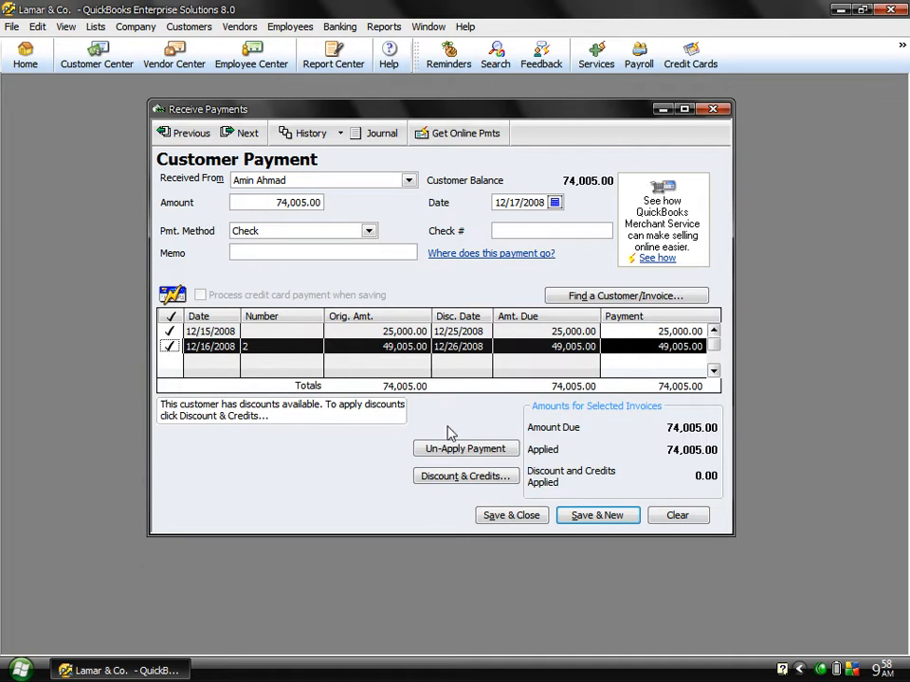
# Step: Apply the suggested 980.10 discount to the 12/16/2008 invoice, using a new Income account named Discount Allowed
pyautogui.click(455, 477)
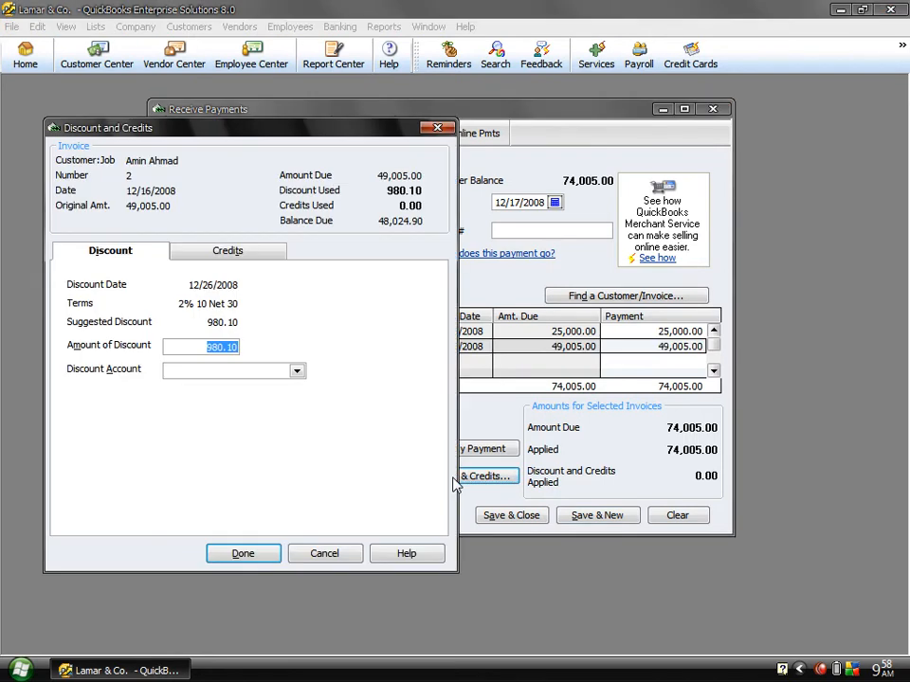
pyautogui.click(296, 373)
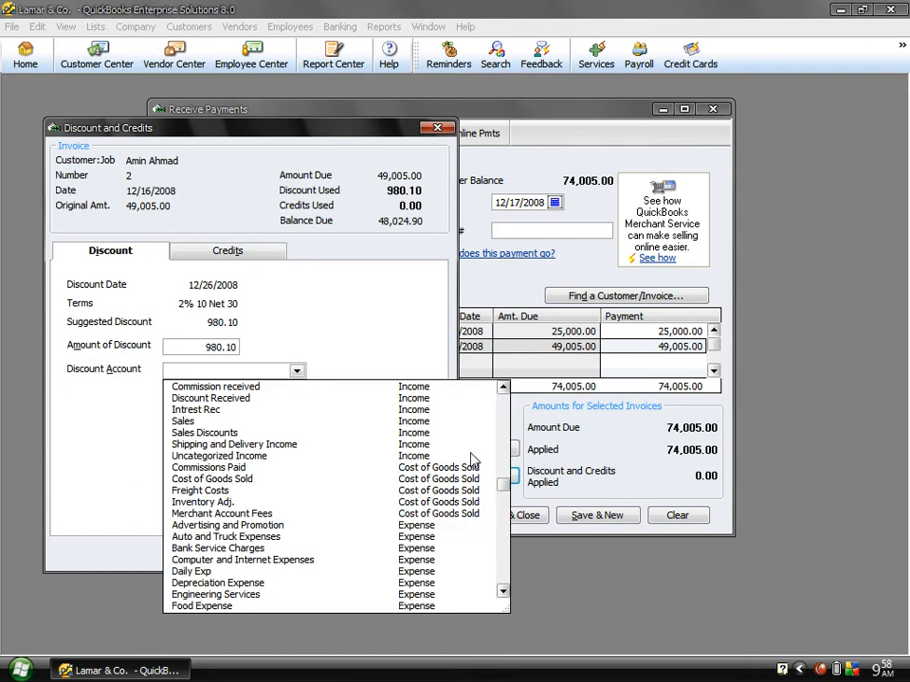
pyautogui.write('Discount Received')
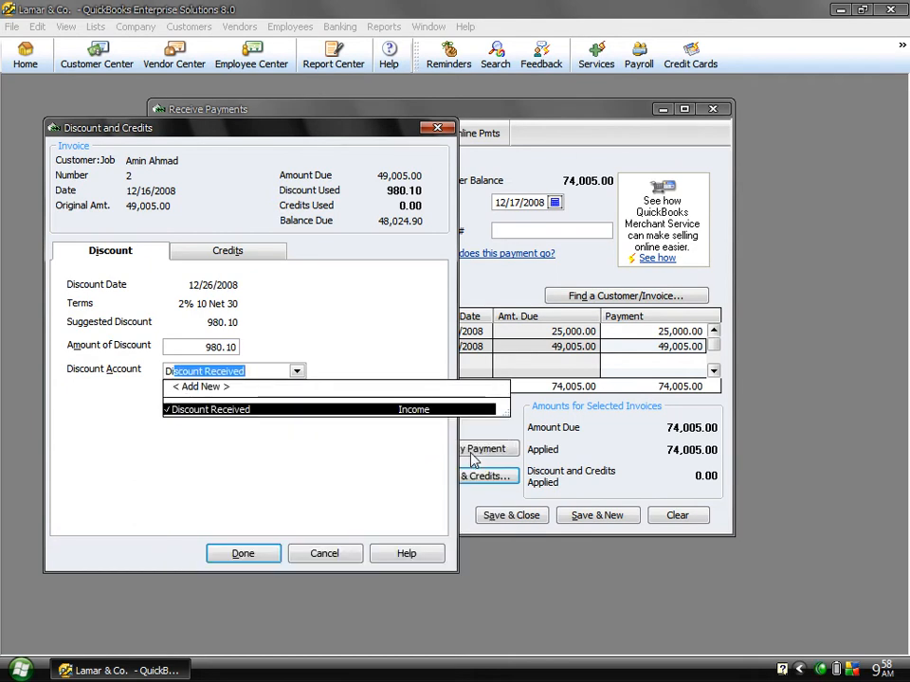
pyautogui.click(201, 389)
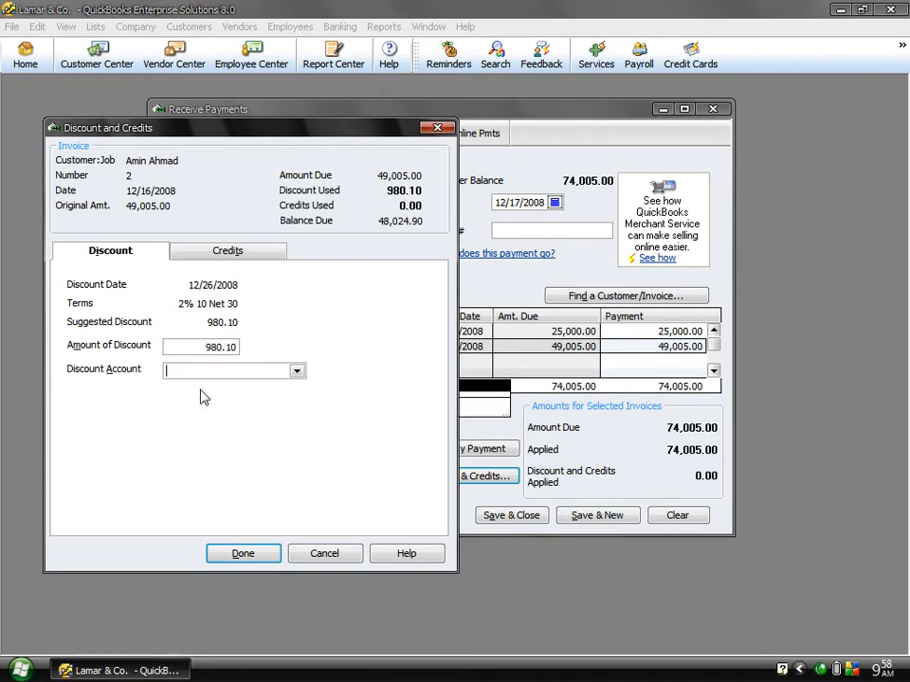
pyautogui.write('Disc')
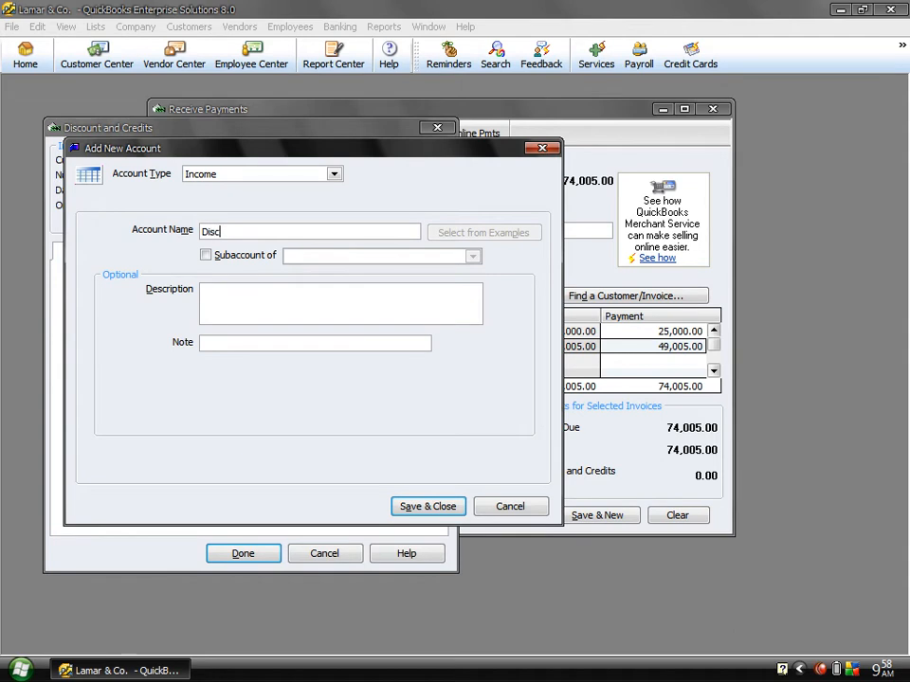
pyautogui.write('ount Allowed')
pyautogui.click(412, 507)
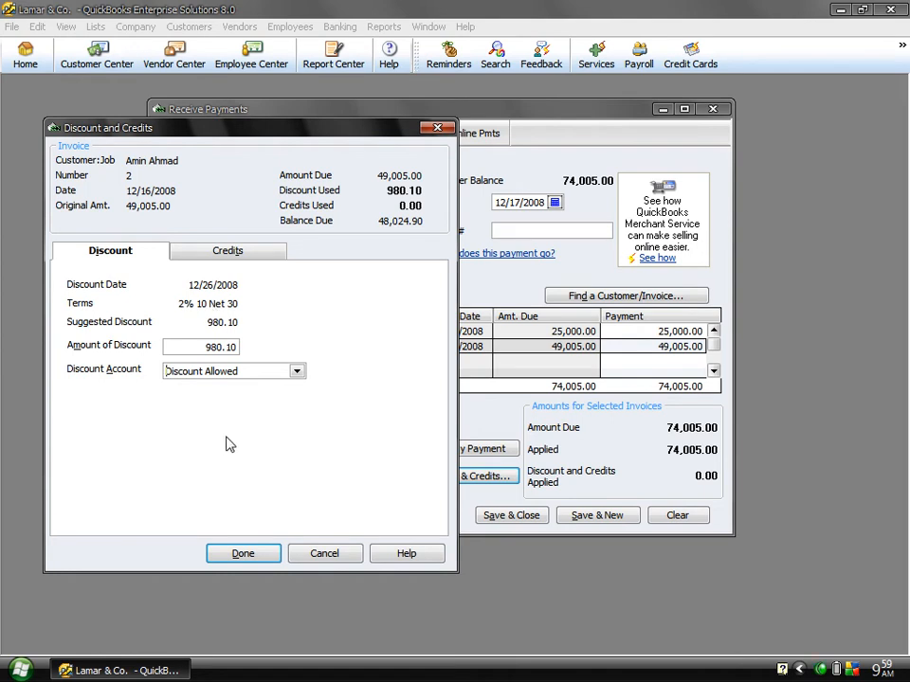
pyautogui.click(245, 554)
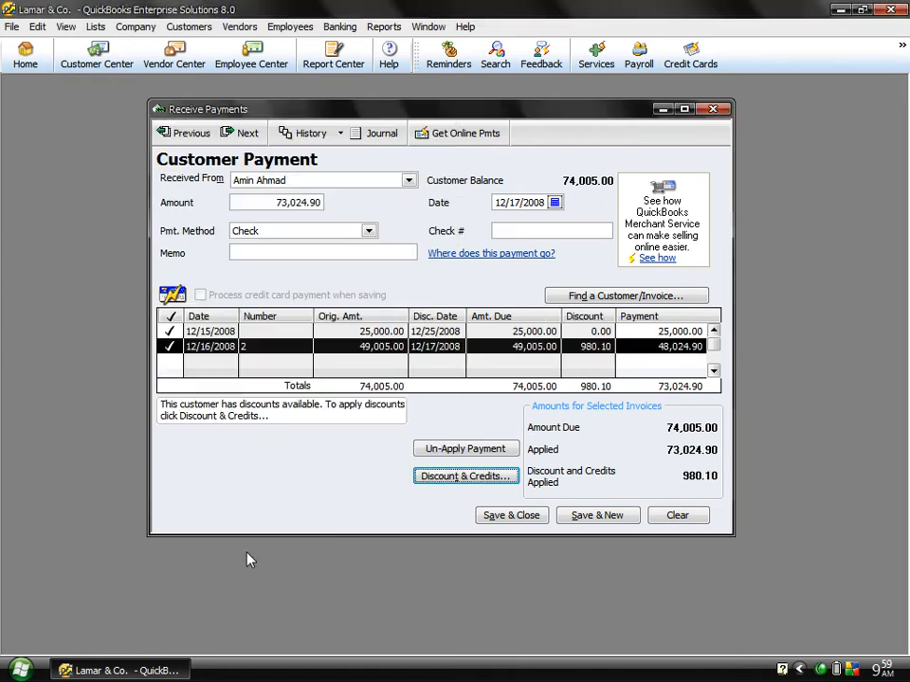
# Step: Apply the suggested 500.00 discount to the 12/15/2008 invoice, using the Discount Allowed account
pyautogui.click(473, 334)
pyautogui.click(462, 477)
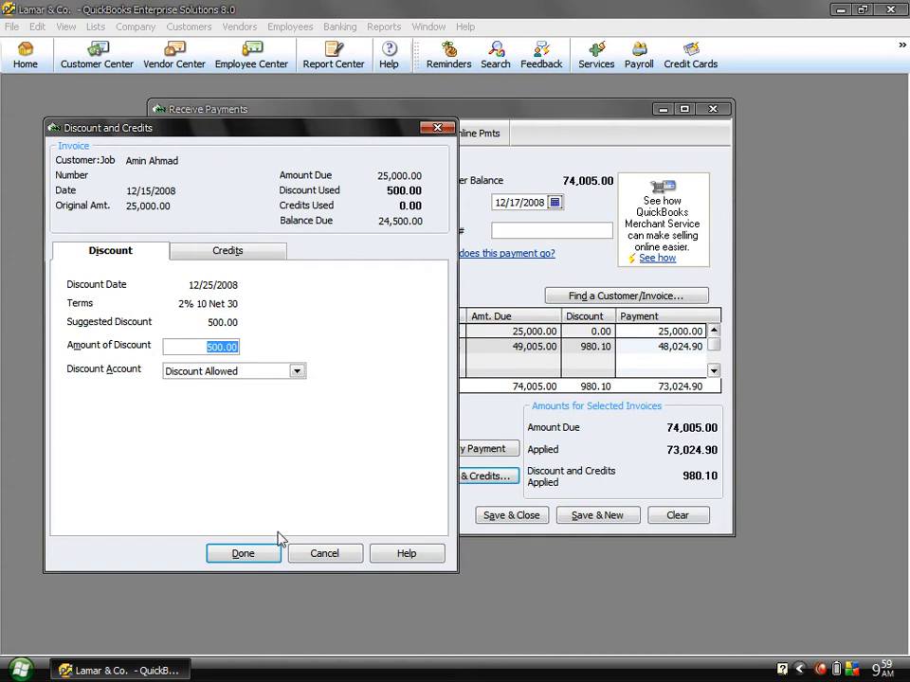
pyautogui.click(243, 556)
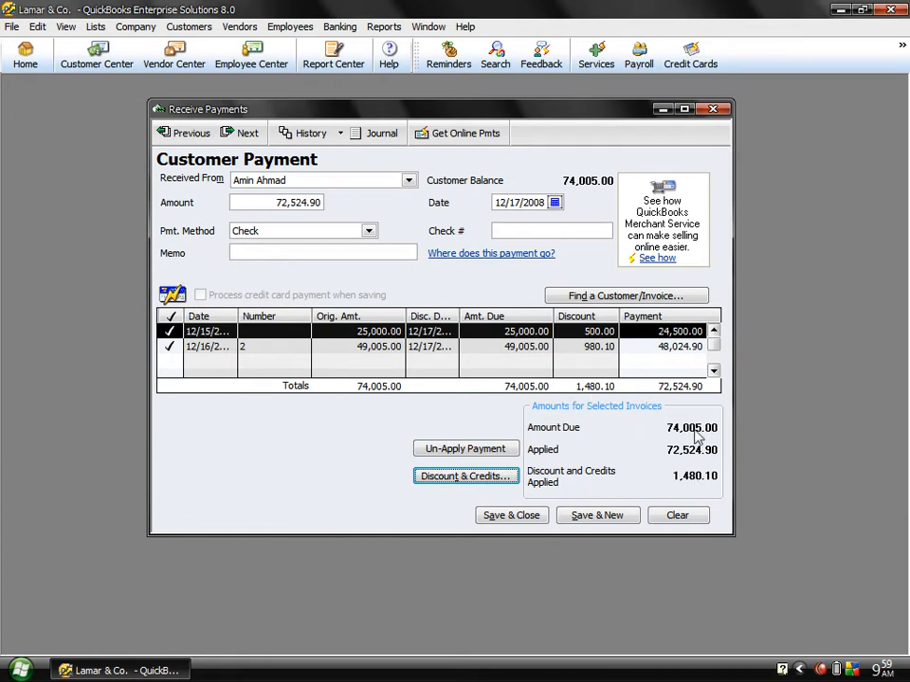
# Step: Enter check number 4354456 for the payment and save it, starting a new blank payment
pyautogui.click(510, 230)
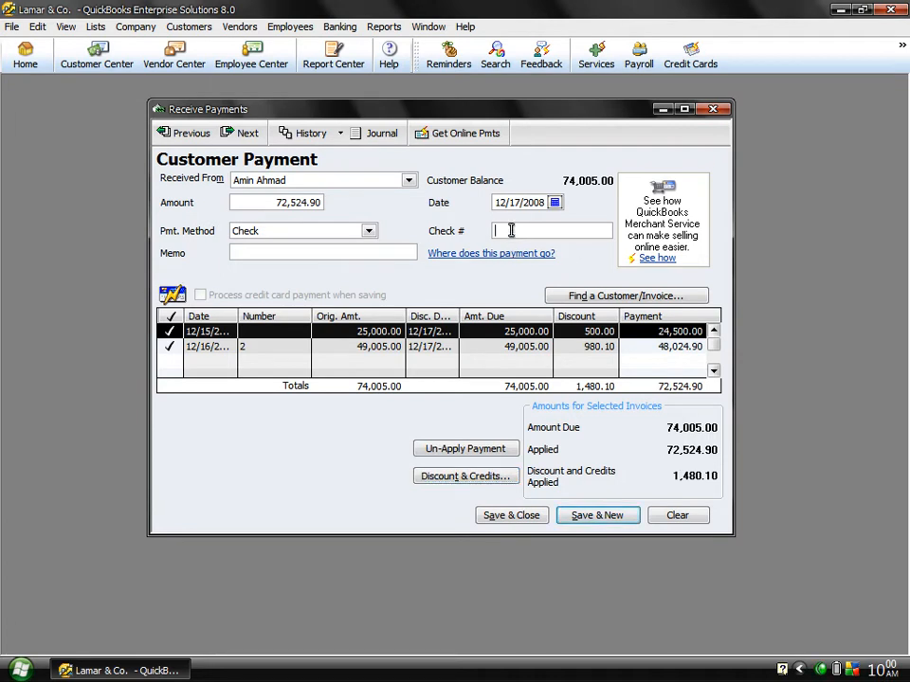
pyautogui.write('4354456')
pyautogui.click(609, 519)
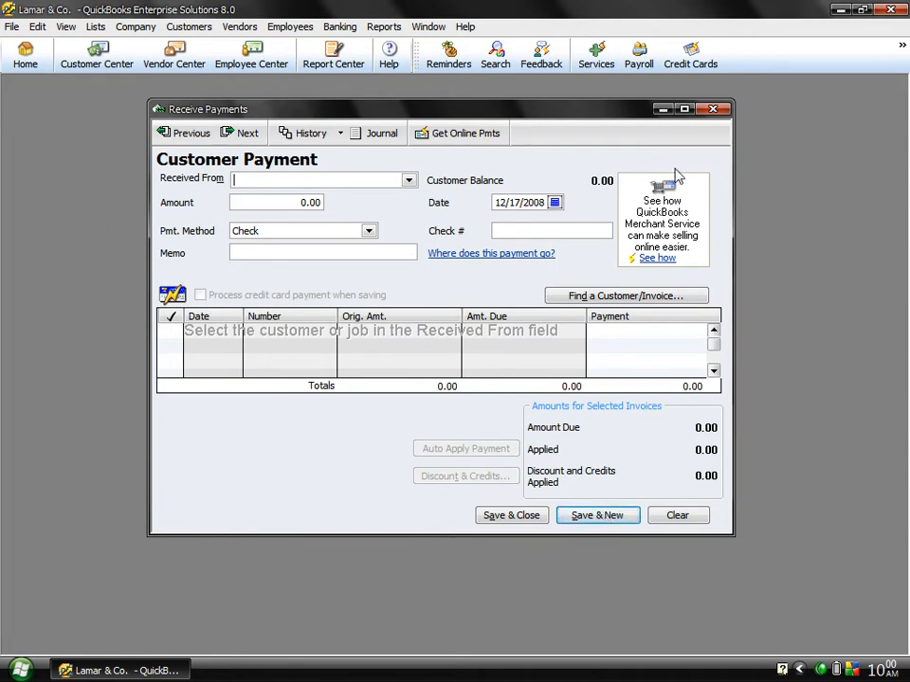
# Step: Minimize the payment form and check the customer's balance and the recorded payment in the Customer Center
pyautogui.click(662, 112)
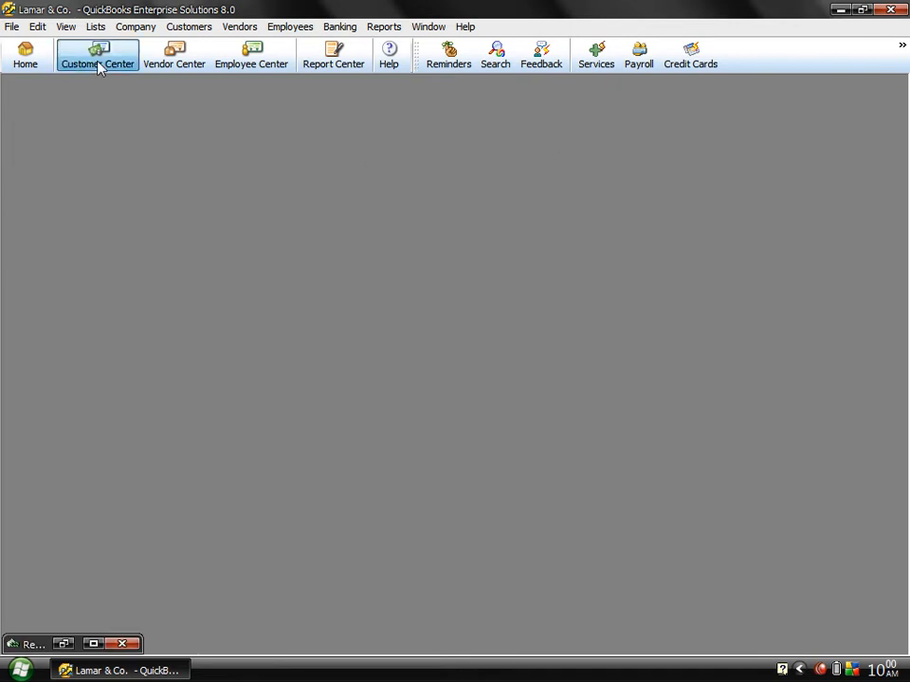
pyautogui.click(98, 64)
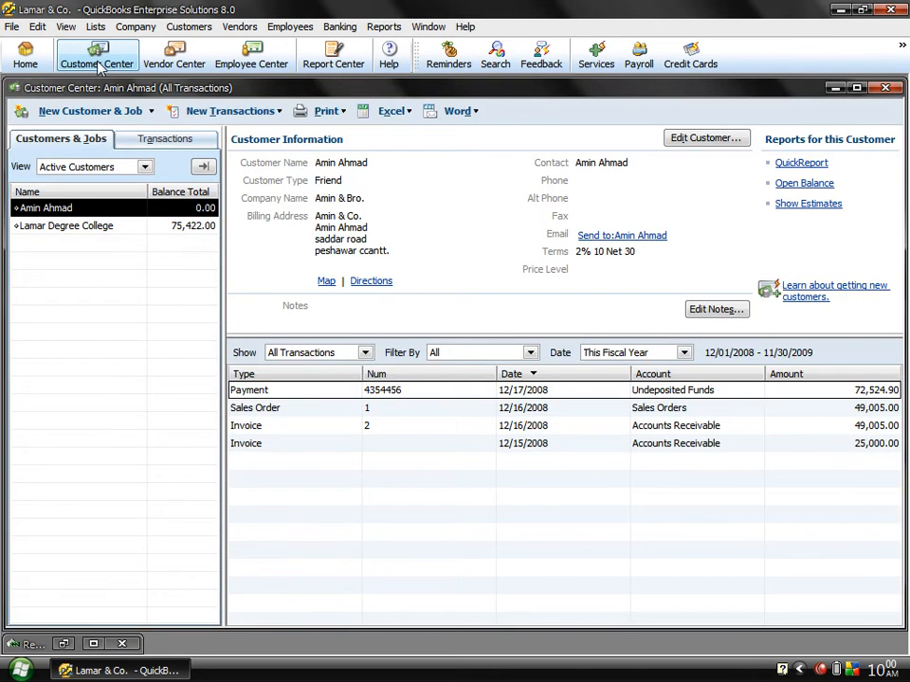
pyautogui.click(667, 392)
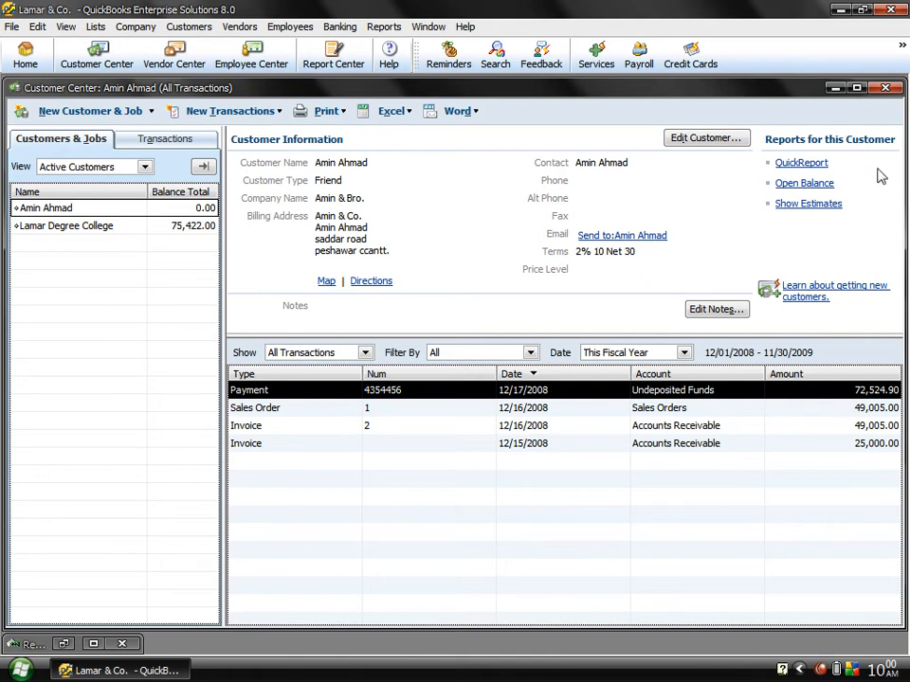
# Step: Close the Customer Center, open the Trial Balance report, and examine the transactions behind Discount Allowed
pyautogui.click(884, 88)
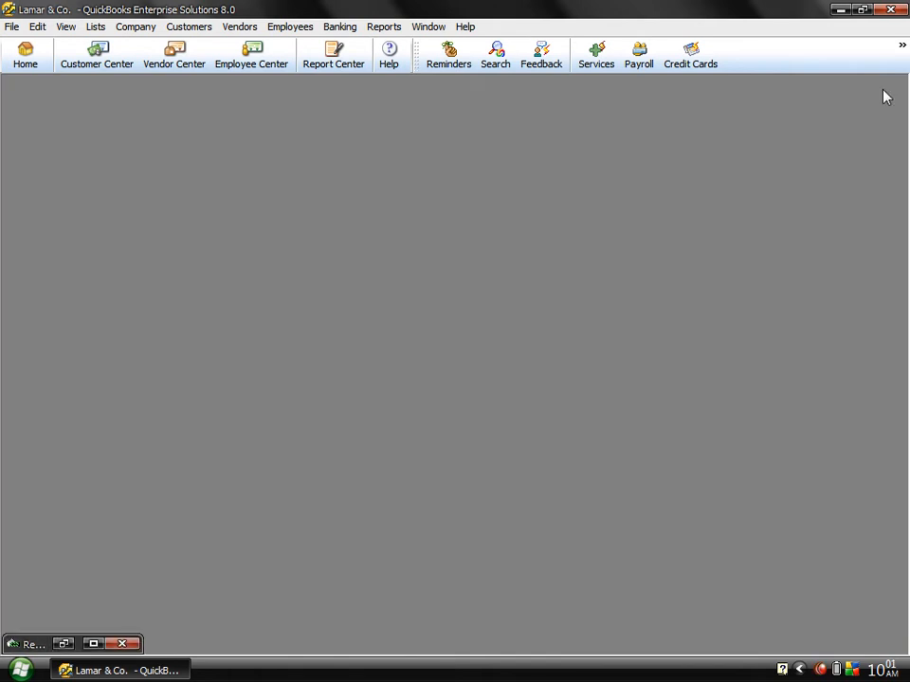
pyautogui.click(385, 27)
pyautogui.moveTo(576, 268)
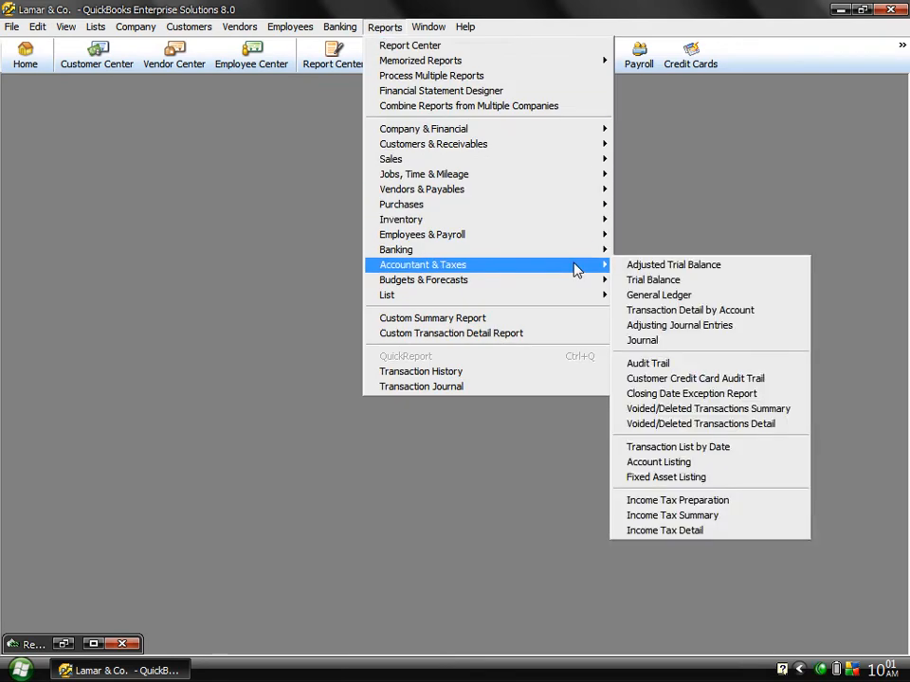
pyautogui.click(654, 282)
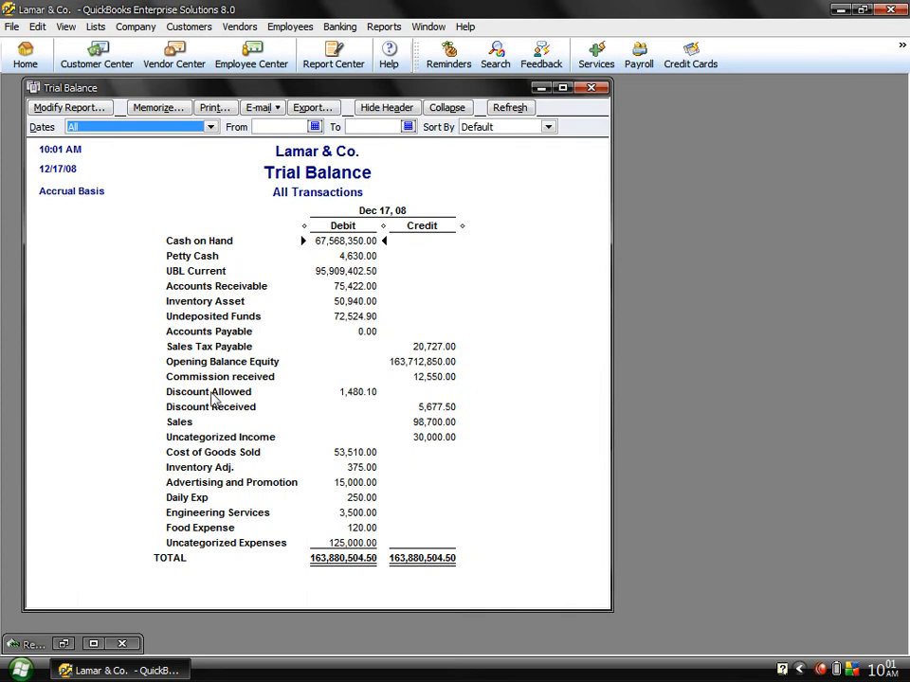
pyautogui.click(353, 394)
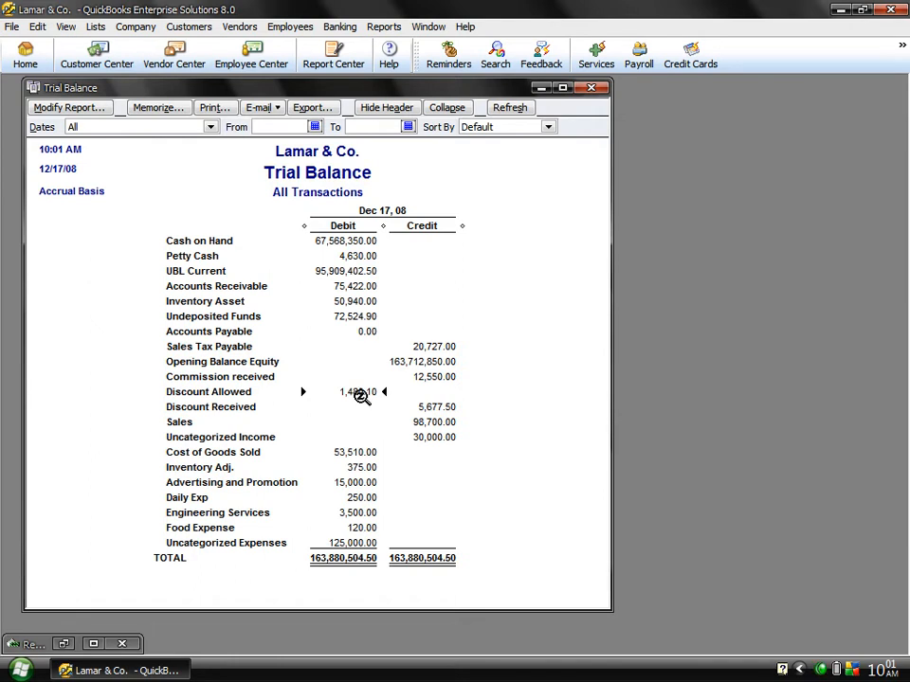
pyautogui.doubleClick(361, 397)
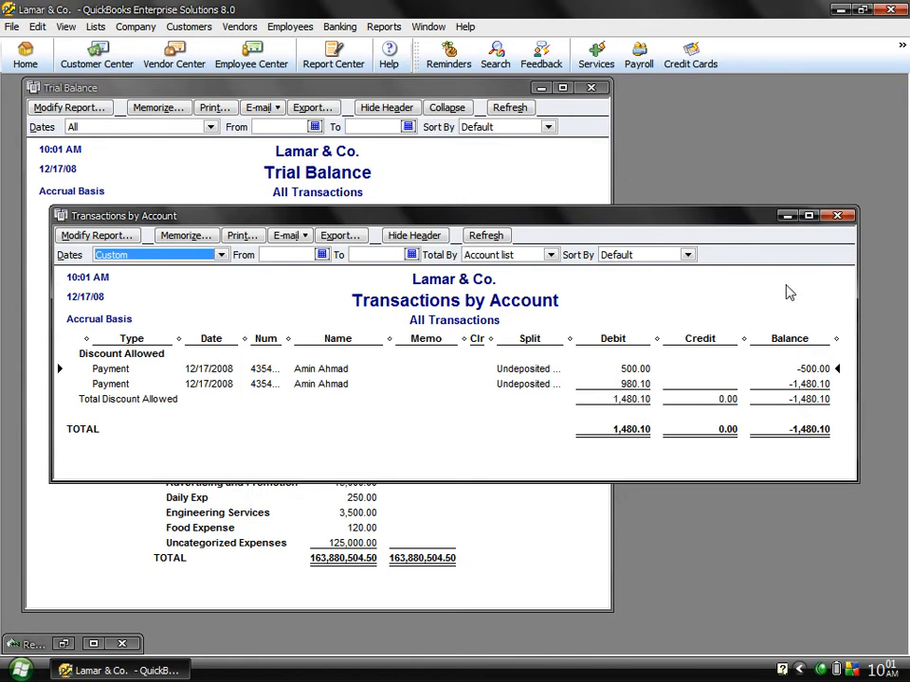
pyautogui.click(837, 217)
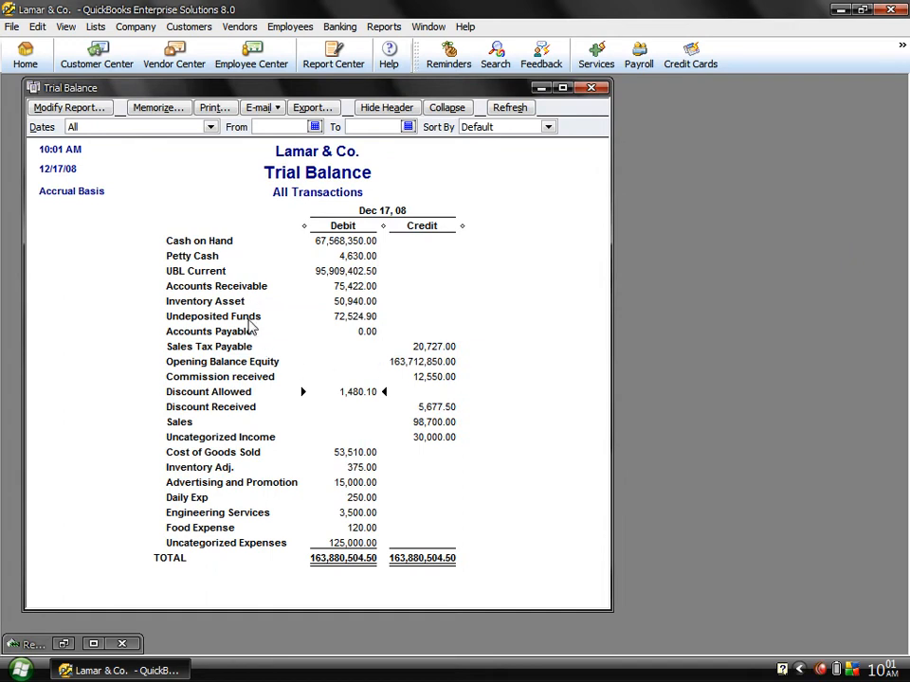
# Step: Examine the transactions behind Undeposited Funds in the Trial Balance, and minimize the report
pyautogui.doubleClick(353, 317)
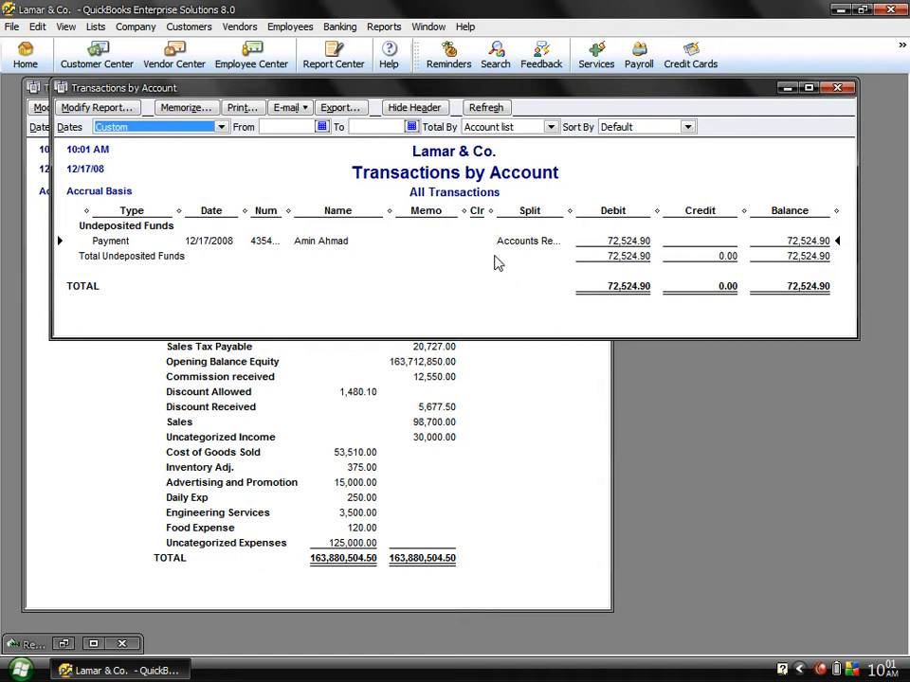
pyautogui.click(834, 88)
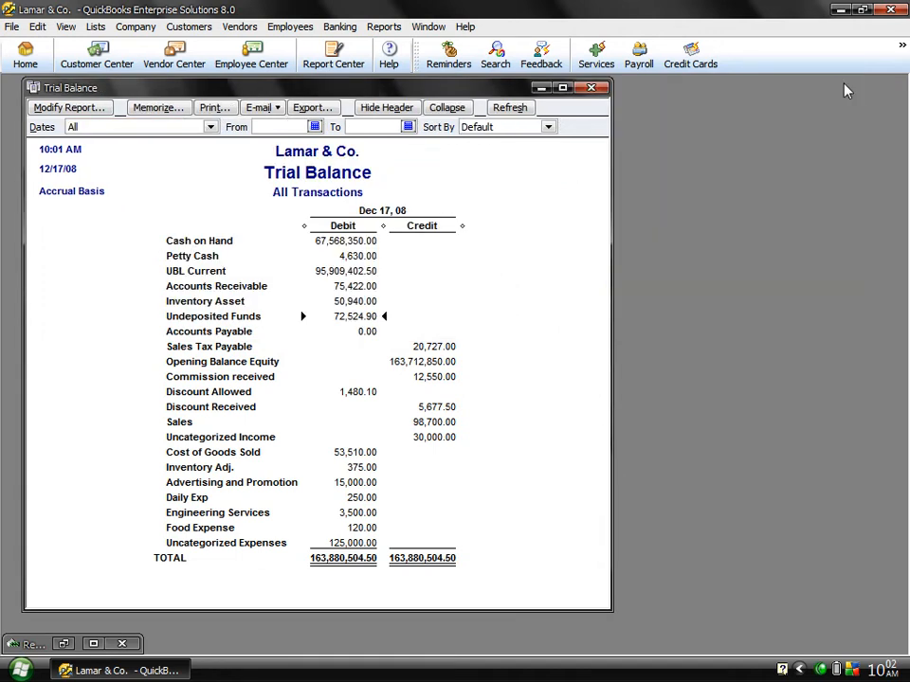
pyautogui.click(540, 88)
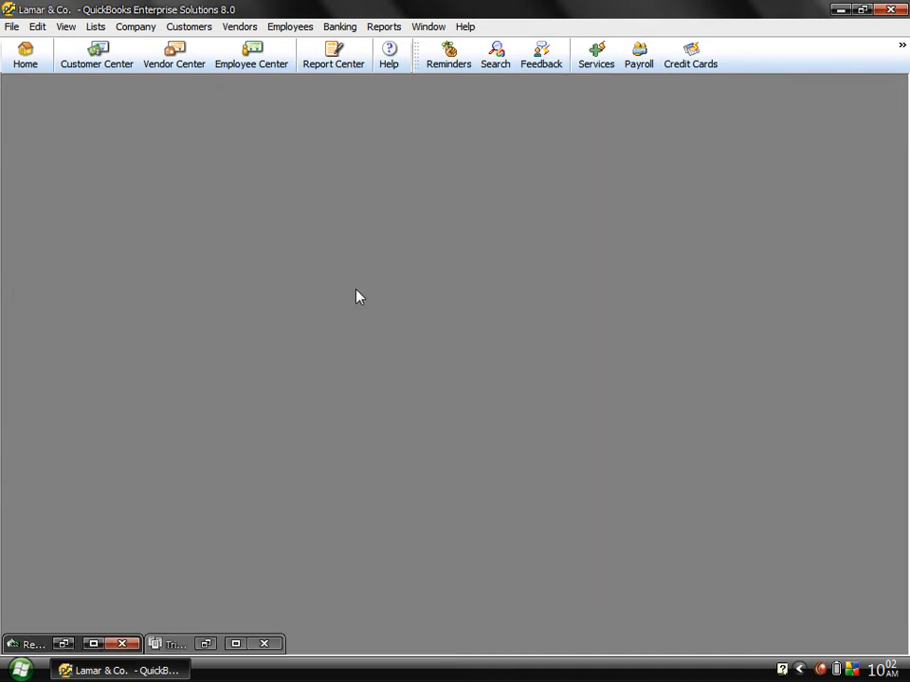
# Step: Restore the payment form and enter a Cash payment from Lamar Degree College for the 12/04/2008 invoice
pyautogui.click(72, 648)
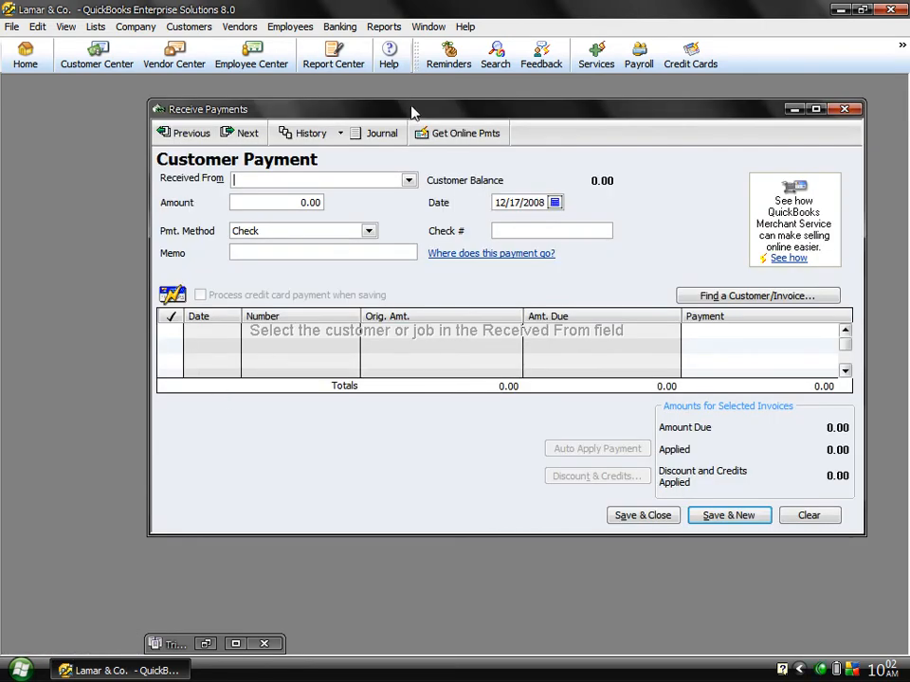
pyautogui.click(409, 180)
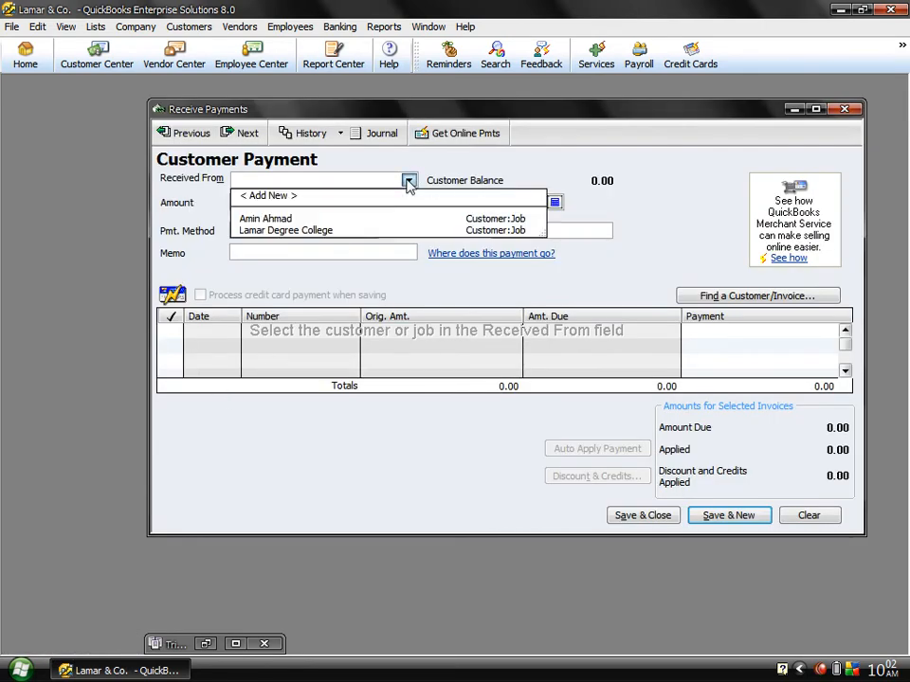
pyautogui.click(258, 230)
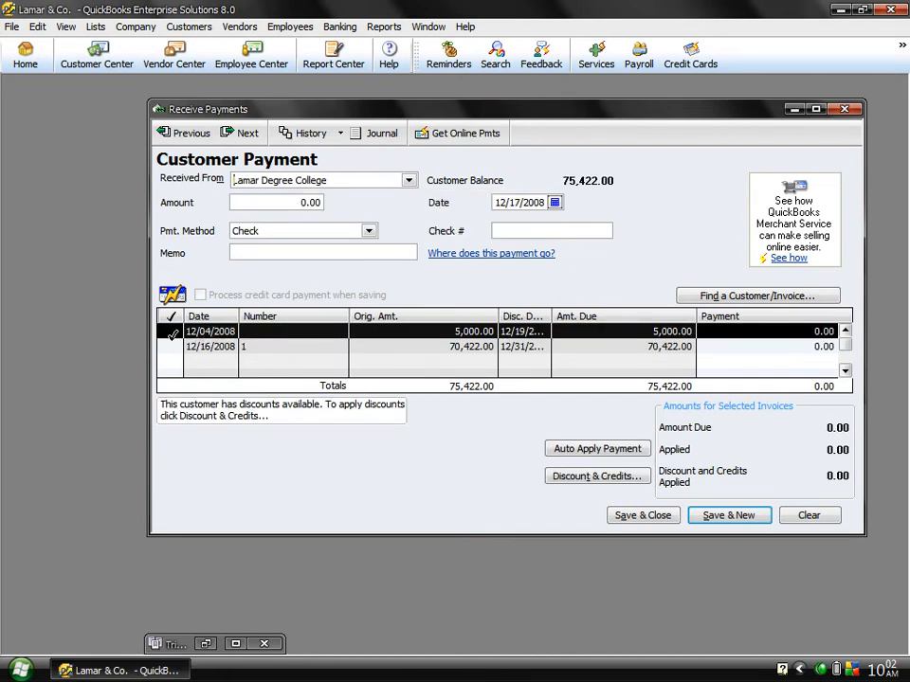
pyautogui.click(171, 331)
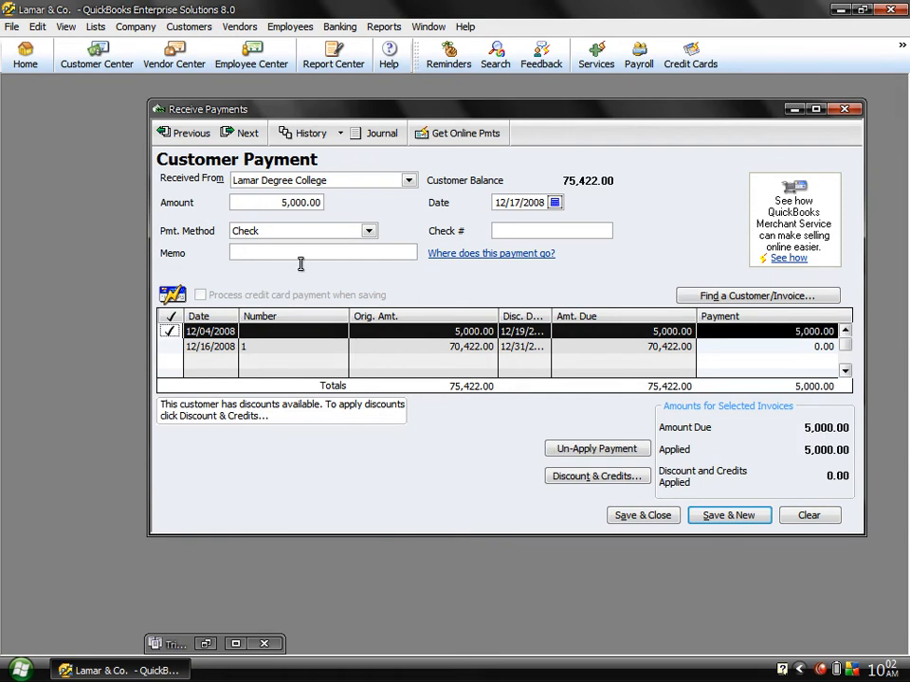
pyautogui.click(369, 231)
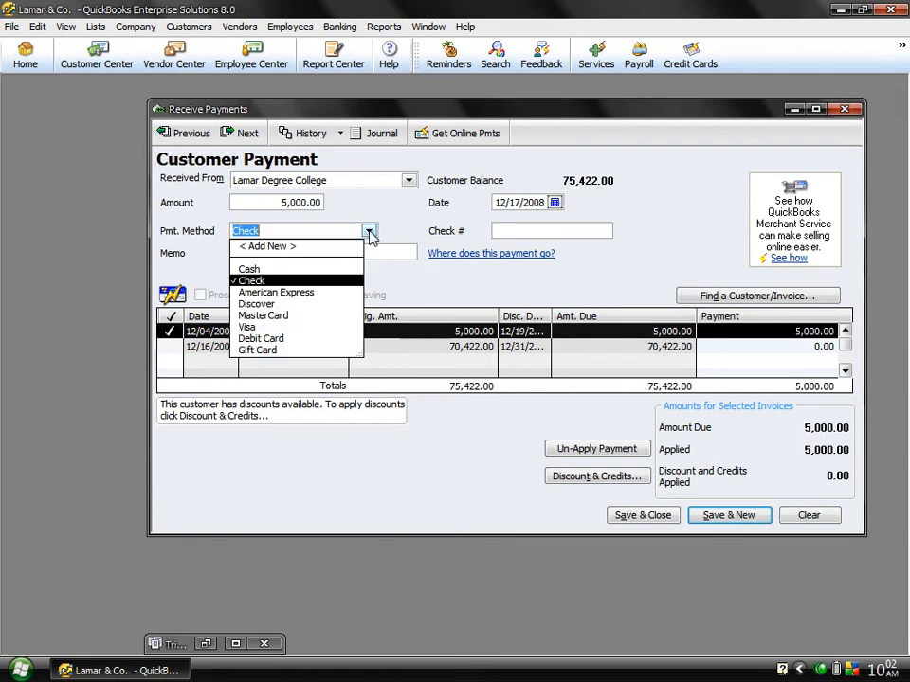
pyautogui.click(279, 271)
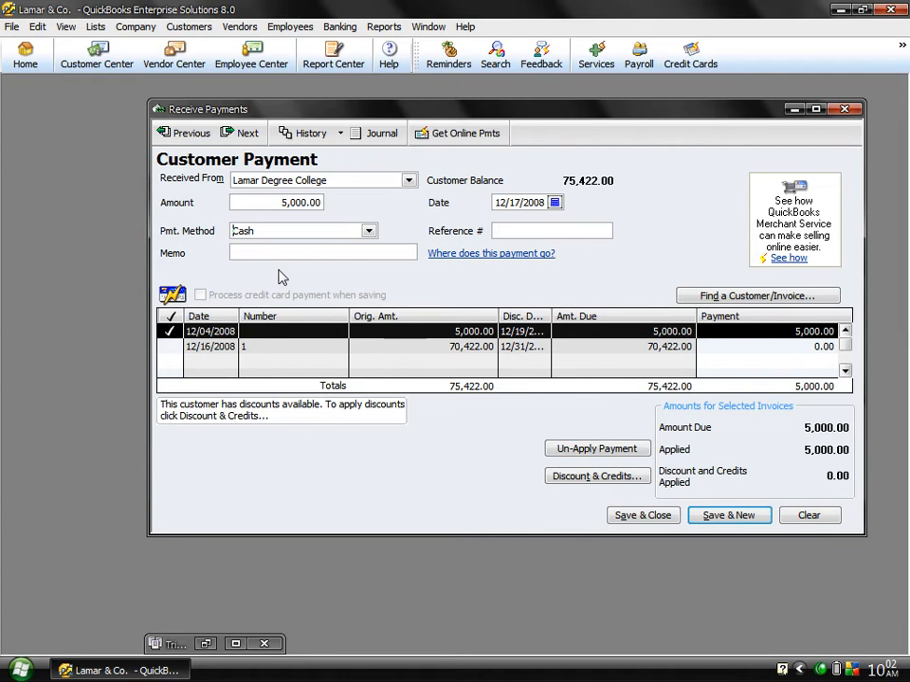
# Step: Apply the suggested 150.00 discount to the 12/04/2008 invoice, and select the 12/16/2008 invoice with its suggested 2,112.66 discount
pyautogui.click(593, 476)
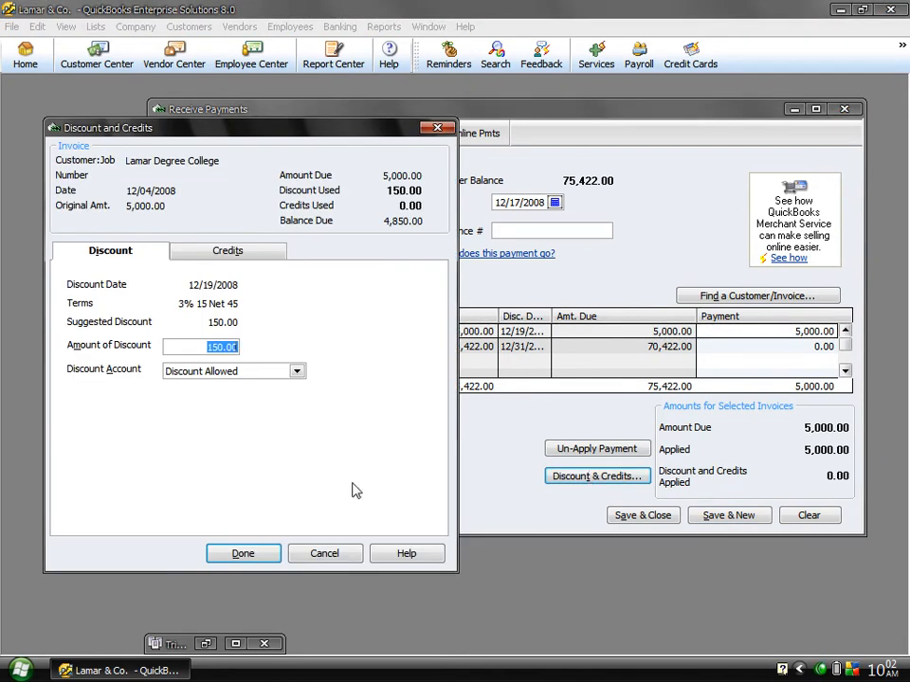
pyautogui.click(239, 559)
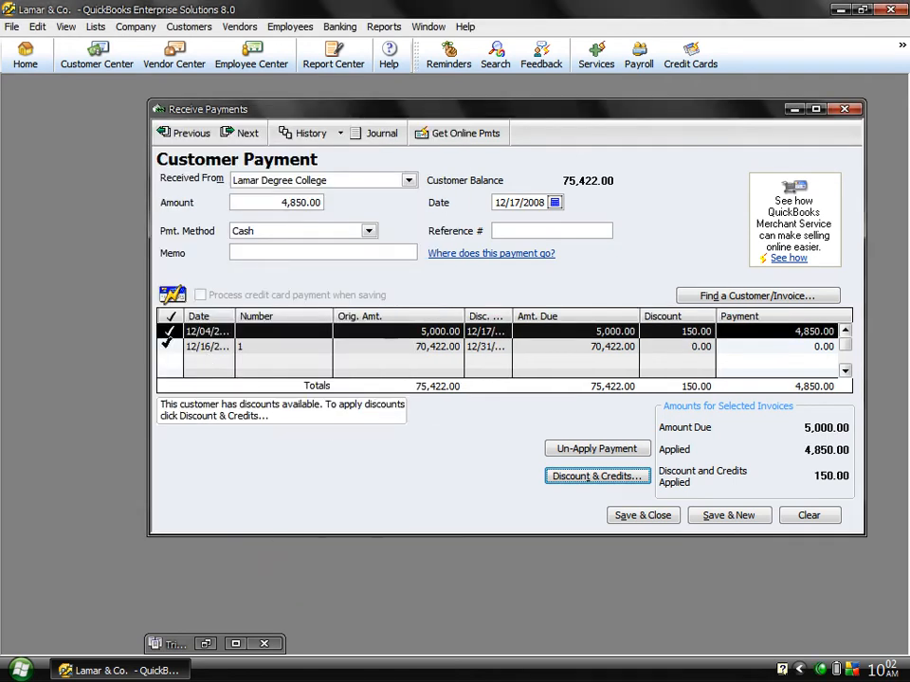
pyautogui.click(170, 346)
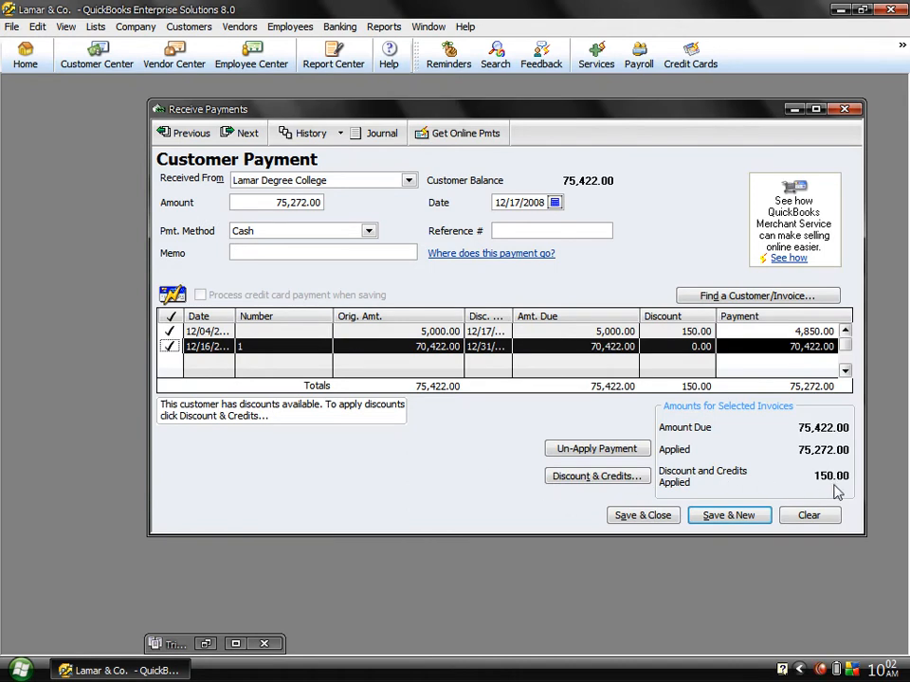
pyautogui.click(583, 486)
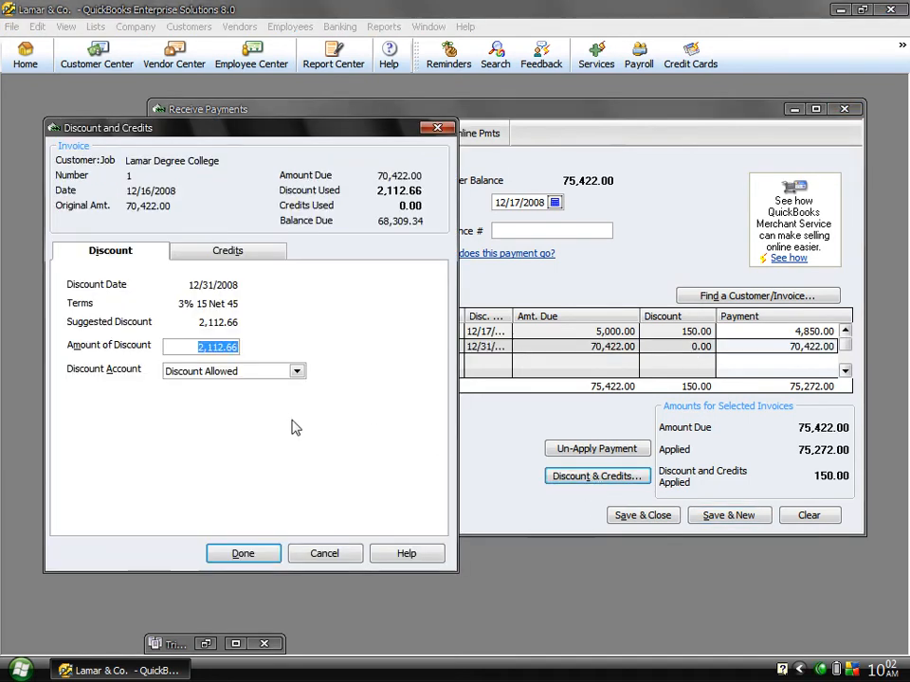
pyautogui.click(242, 553)
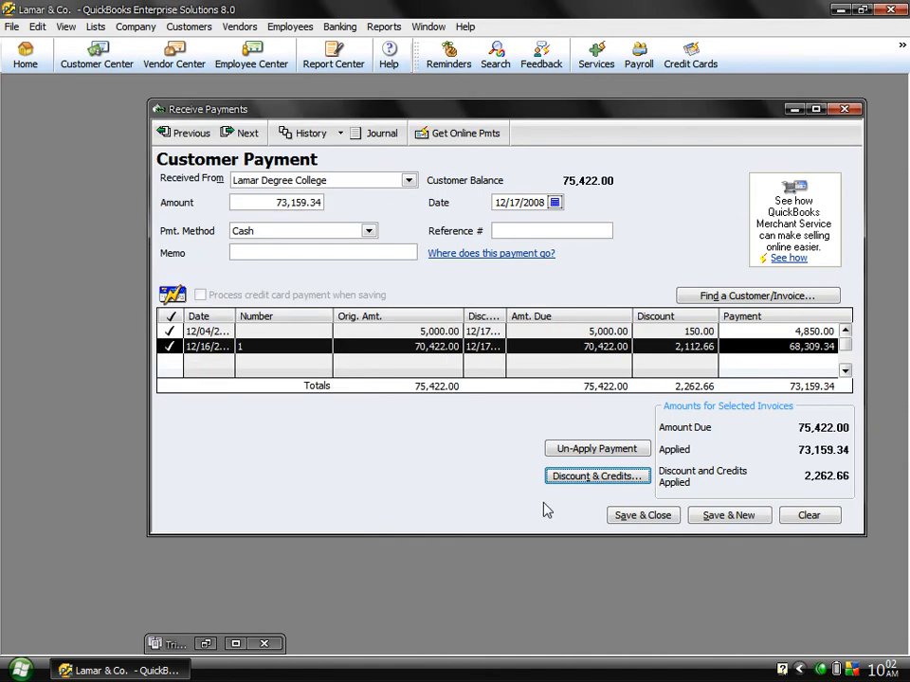
# Step: Enter reference number 1322 for the cash payment, and save and close the payment form
pyautogui.click(519, 231)
pyautogui.write('1')
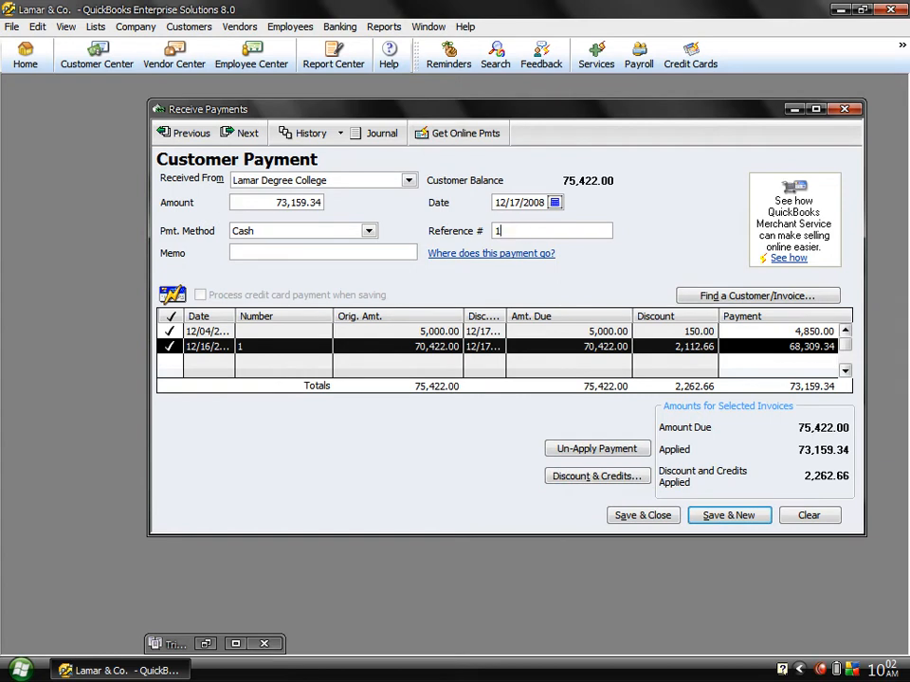
pyautogui.write('322')
pyautogui.click(642, 515)
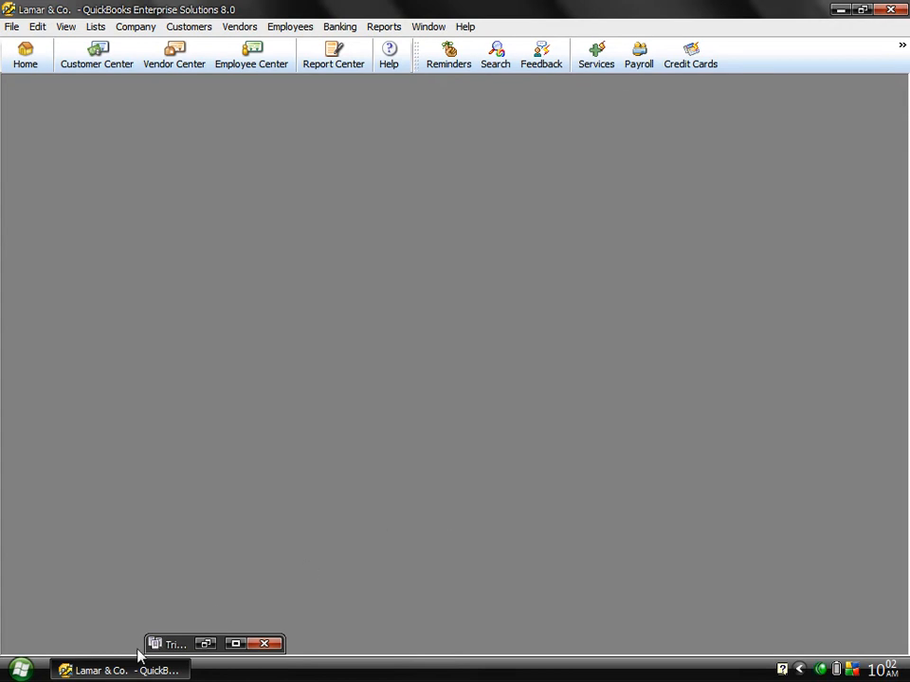
# Step: Restore the Trial Balance and examine the transactions behind Undeposited Funds and Discount Allowed
pyautogui.click(205, 645)
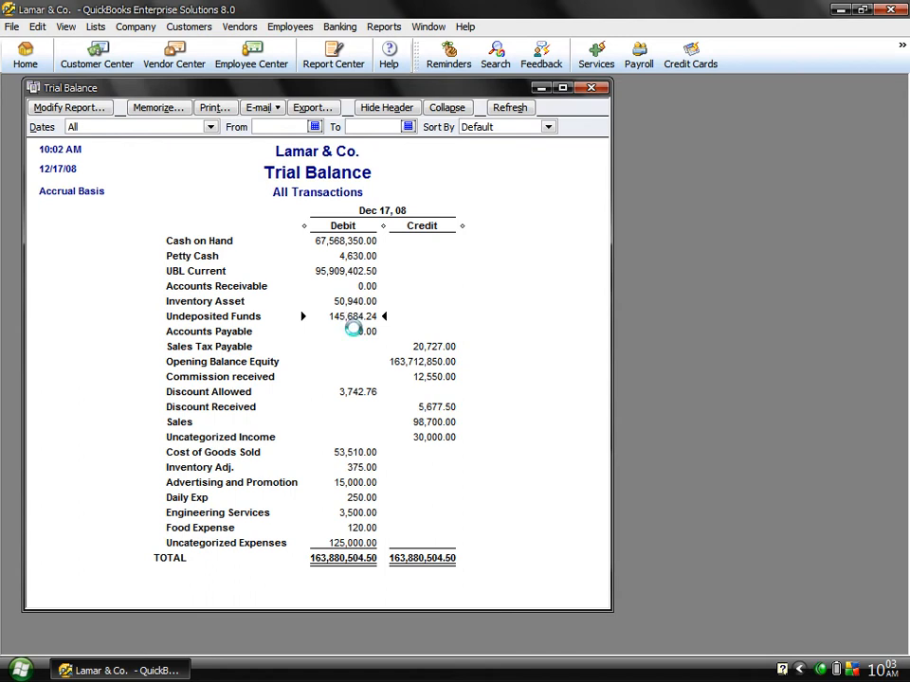
pyautogui.doubleClick(345, 319)
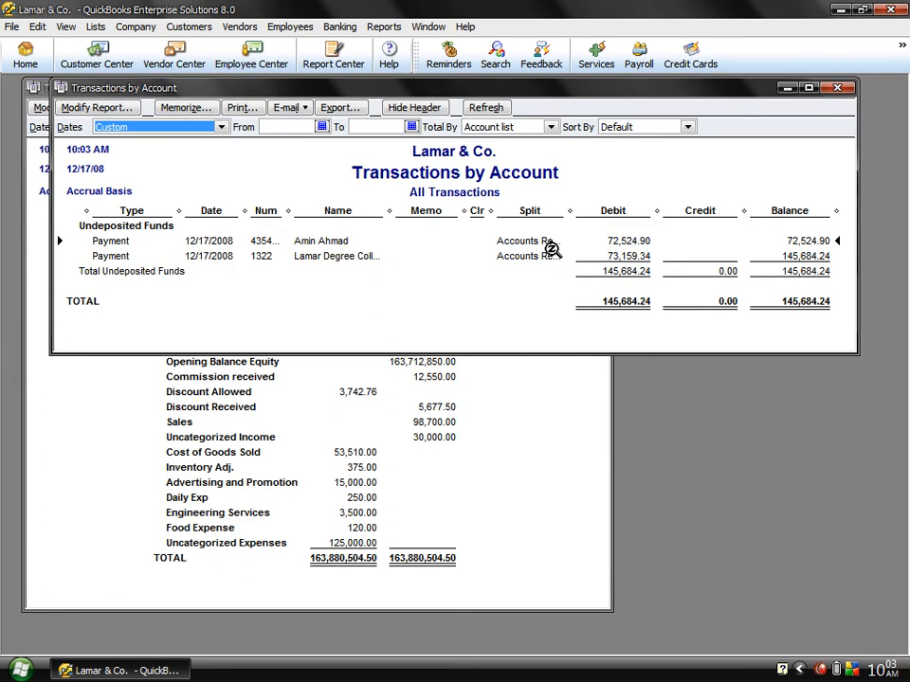
pyautogui.click(838, 88)
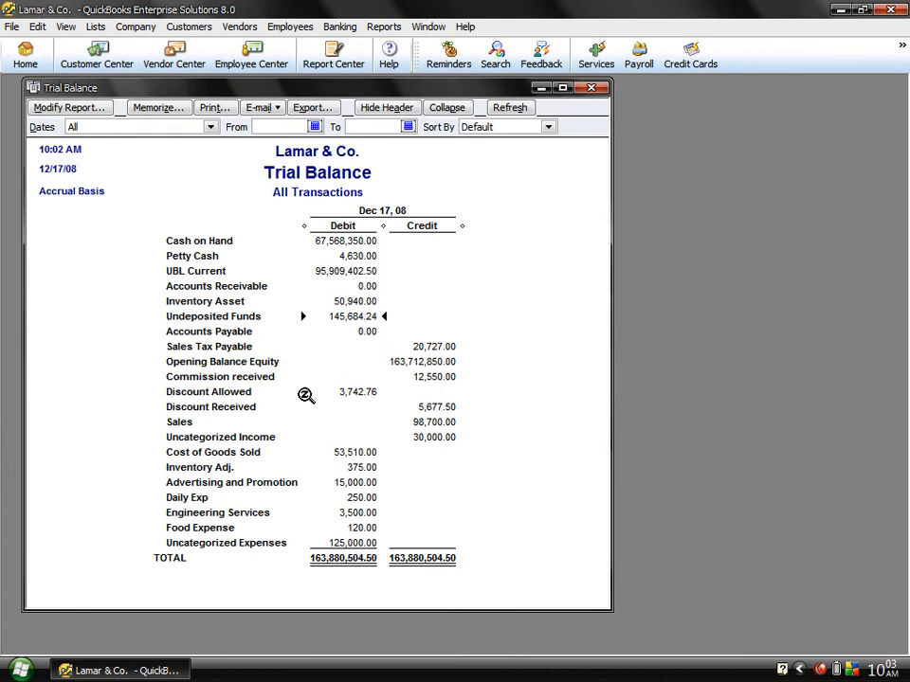
pyautogui.click(355, 395)
pyautogui.doubleClick(359, 399)
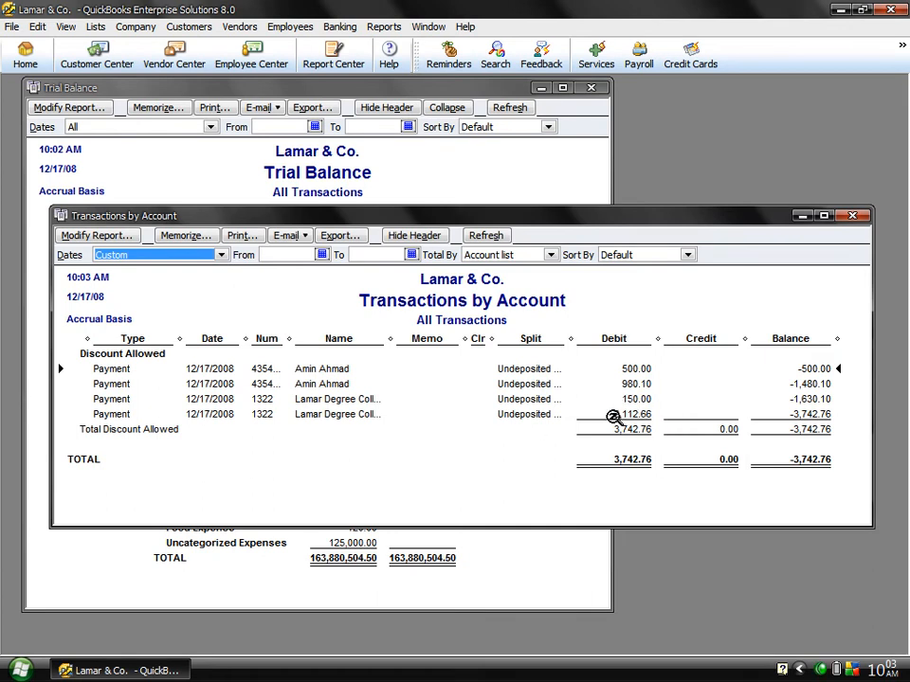
pyautogui.click(843, 218)
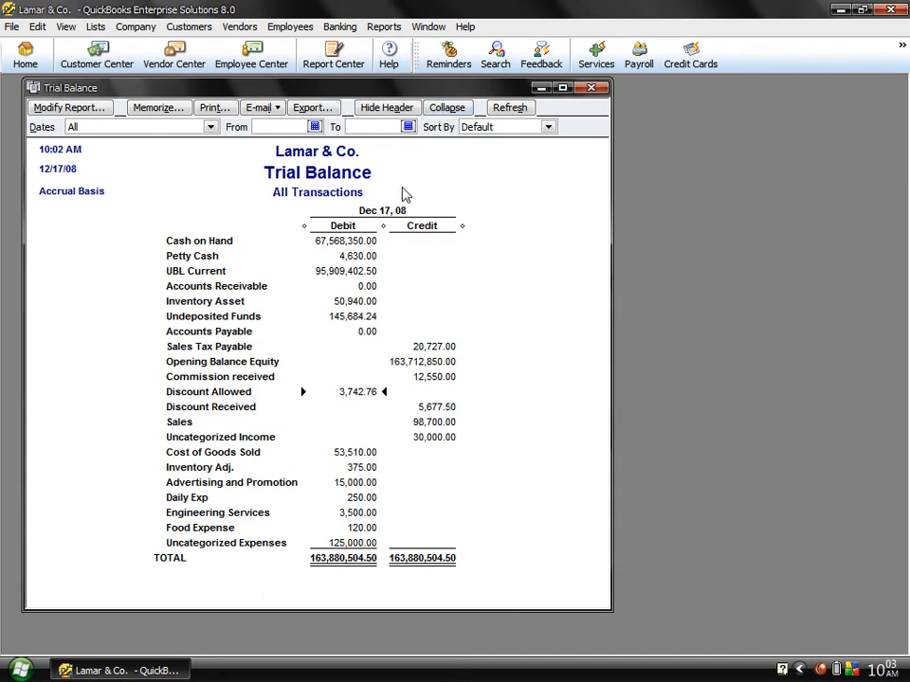
# Step: Start a bank deposit containing the Lamar Degree College cash payment, with Cash on Hand as the deposit account
pyautogui.click(342, 28)
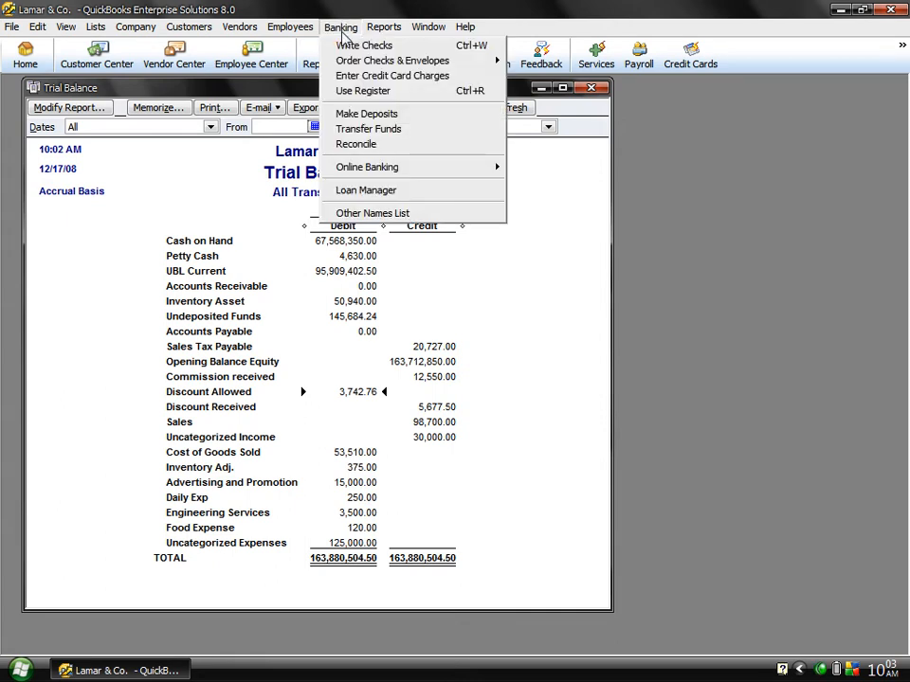
pyautogui.click(343, 29)
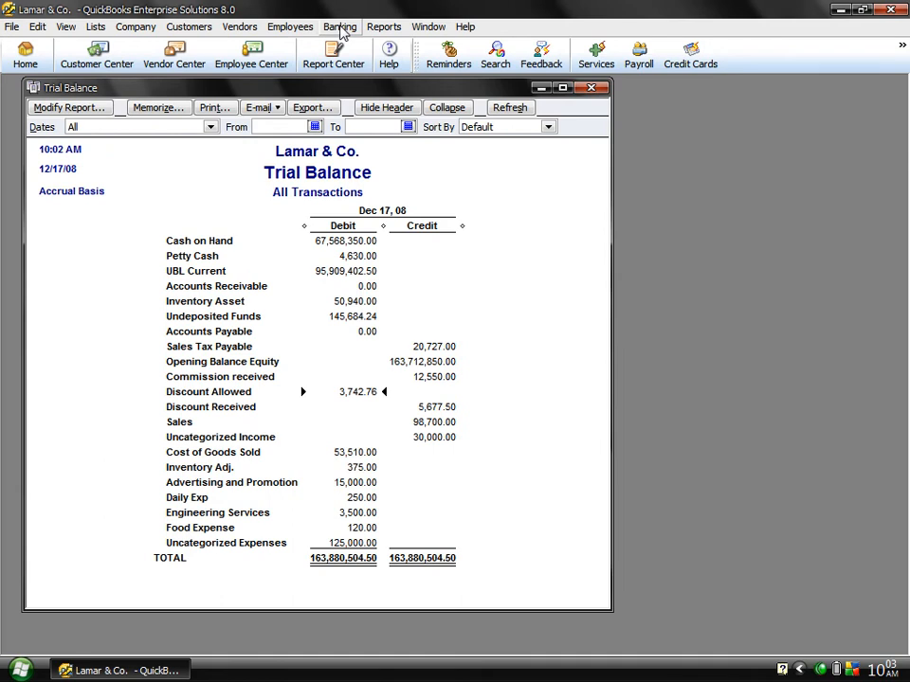
pyautogui.click(343, 29)
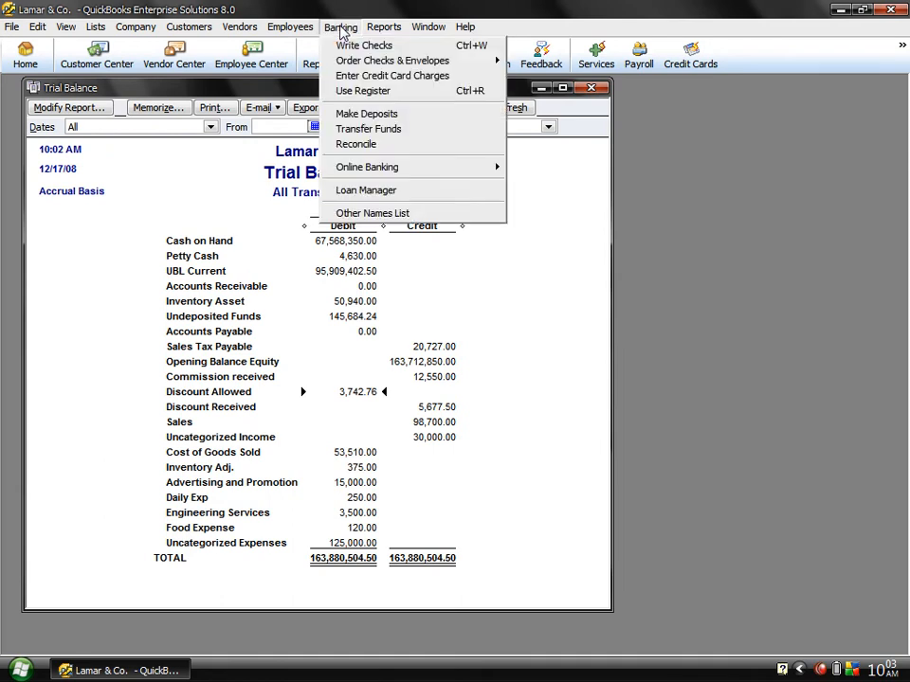
pyautogui.click(409, 117)
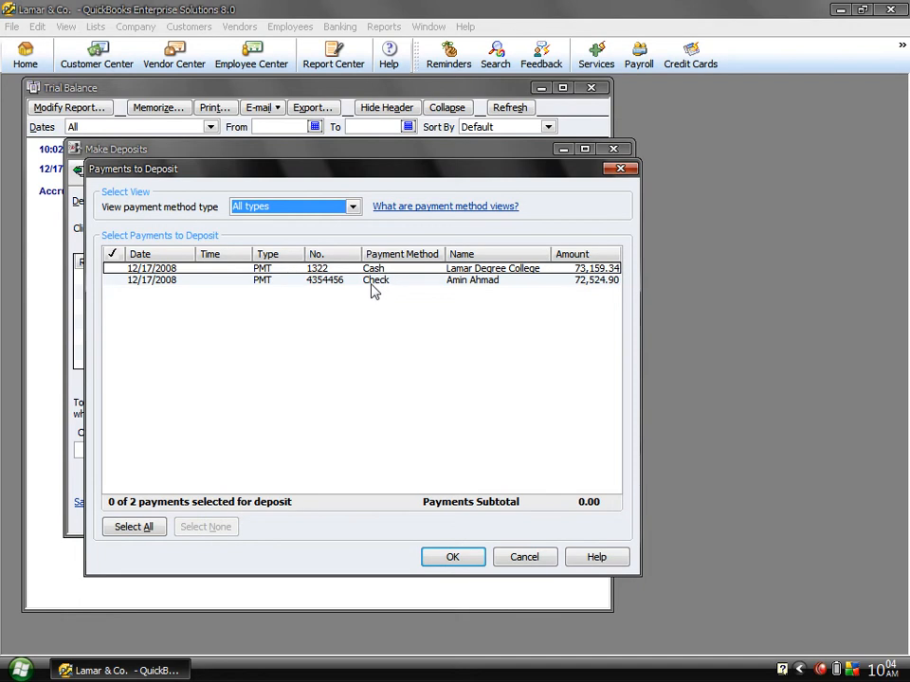
pyautogui.click(115, 270)
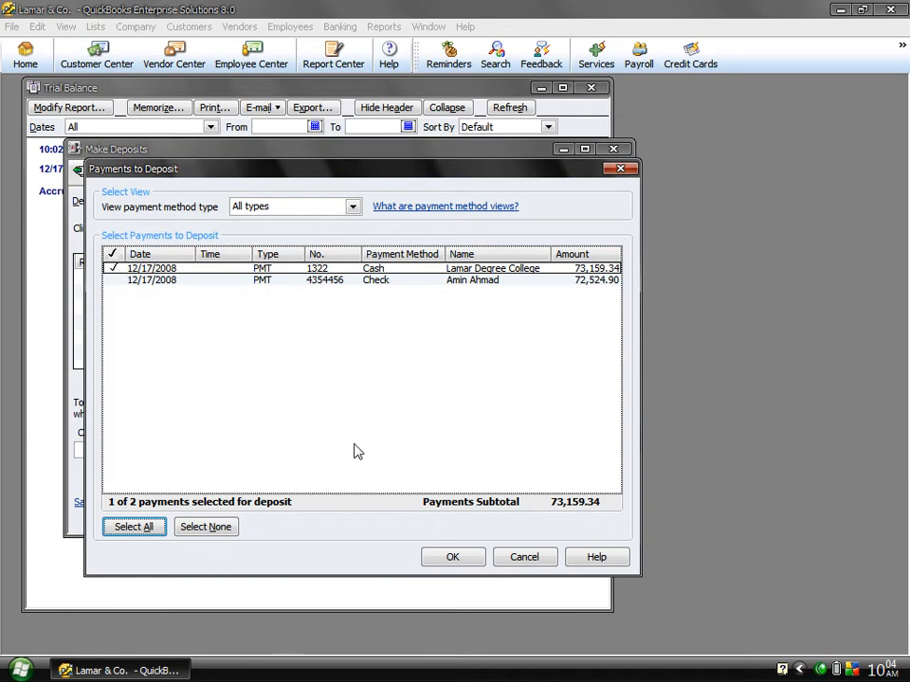
pyautogui.click(444, 560)
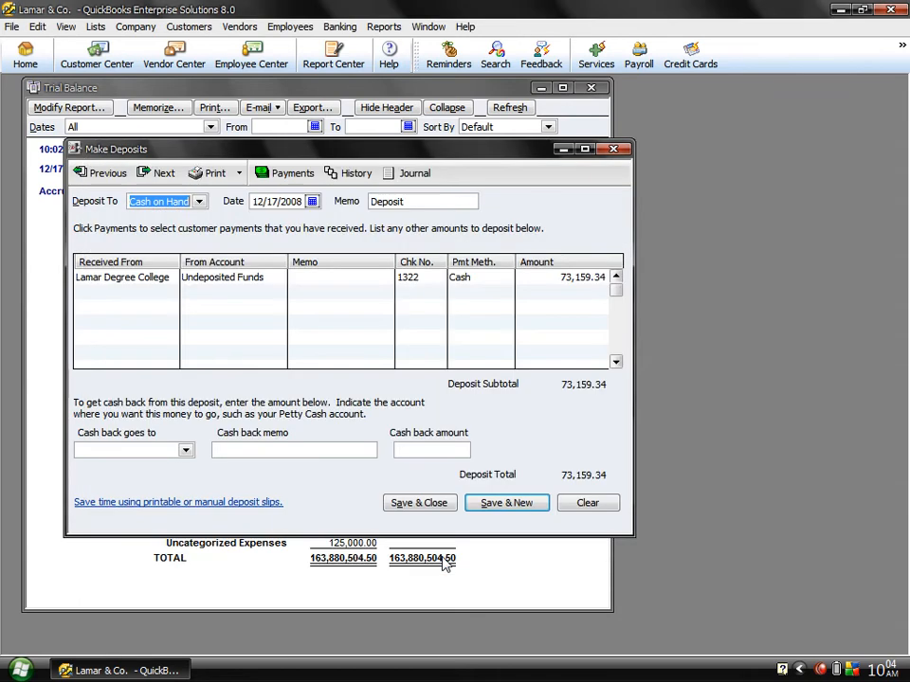
pyautogui.click(200, 202)
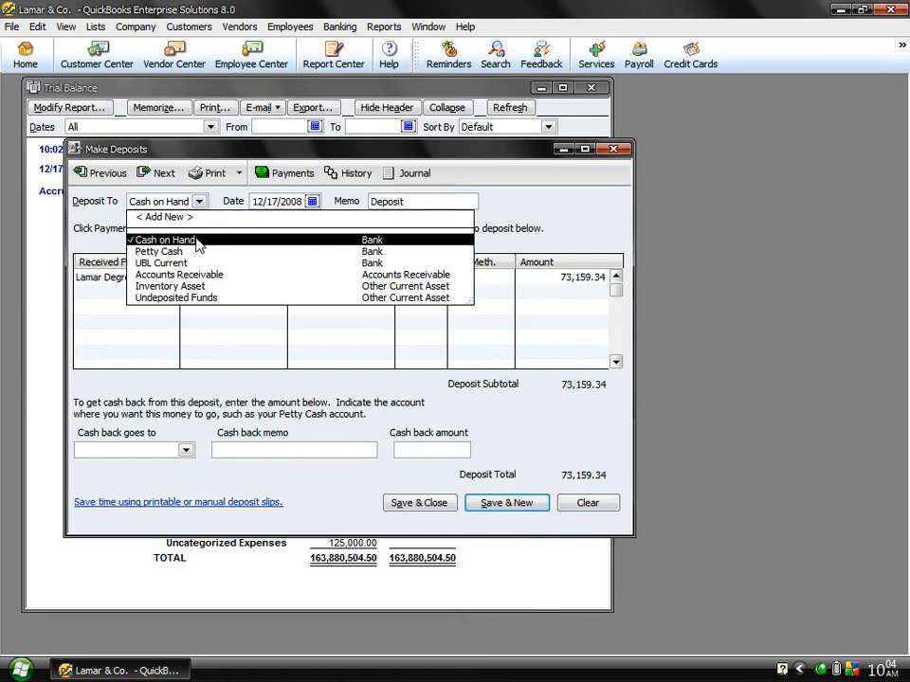
pyautogui.click(197, 243)
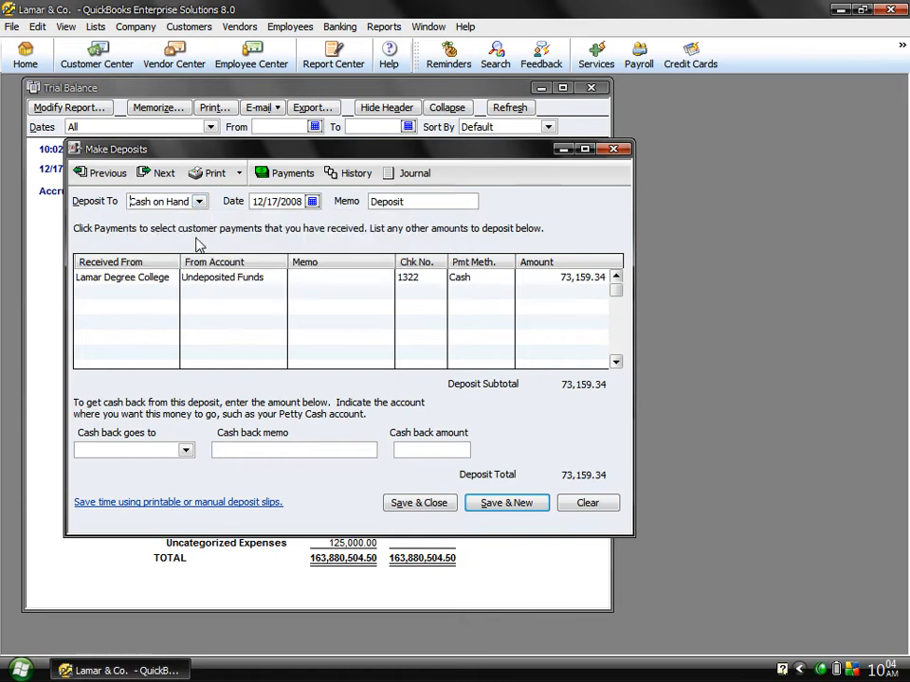
# Step: Save the cash deposit and start a new deposit containing the remaining customer's check payment from Undeposited Funds
pyautogui.click(505, 505)
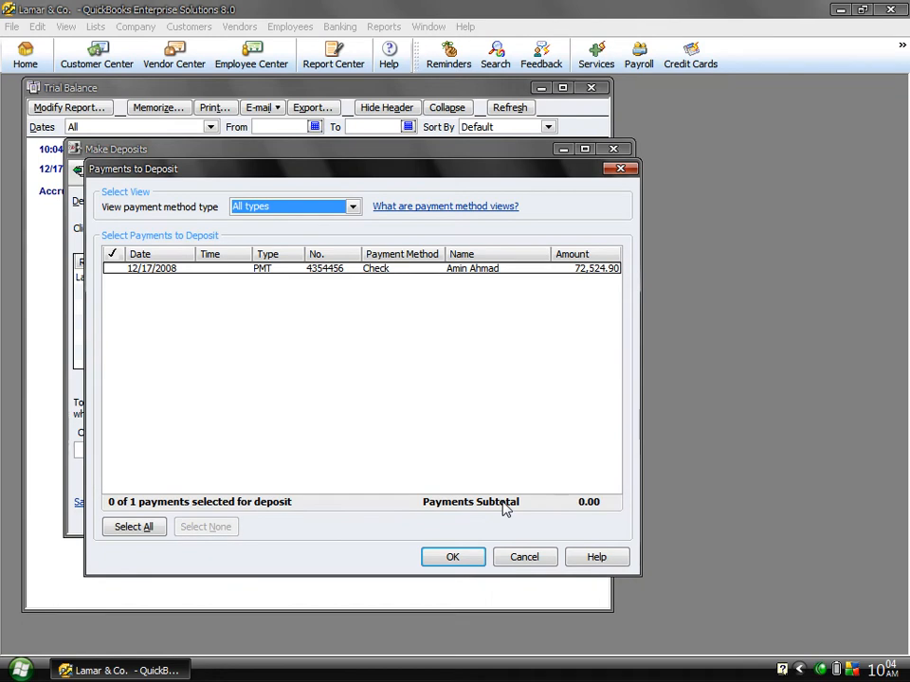
pyautogui.click(115, 271)
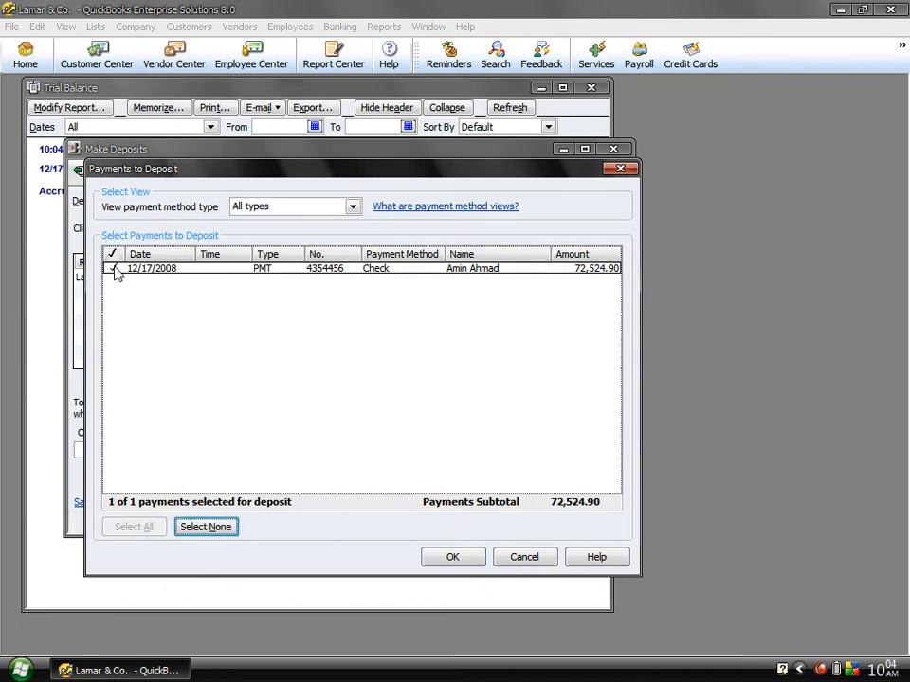
pyautogui.click(454, 558)
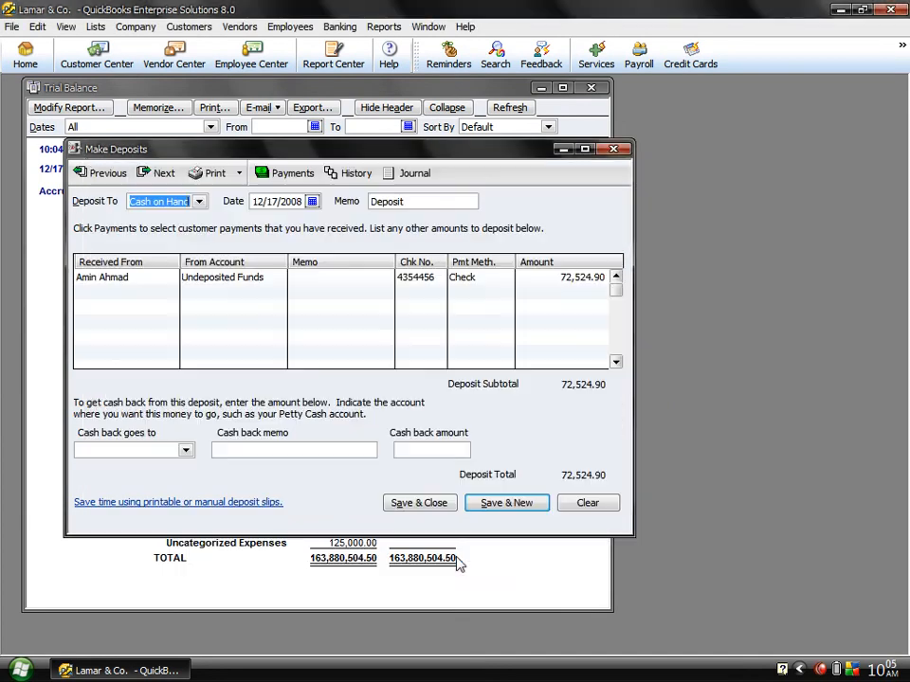
# Step: Set the check deposit's account to UBL Current, turn off the default-account reminder, and save and close the deposit
pyautogui.click(198, 202)
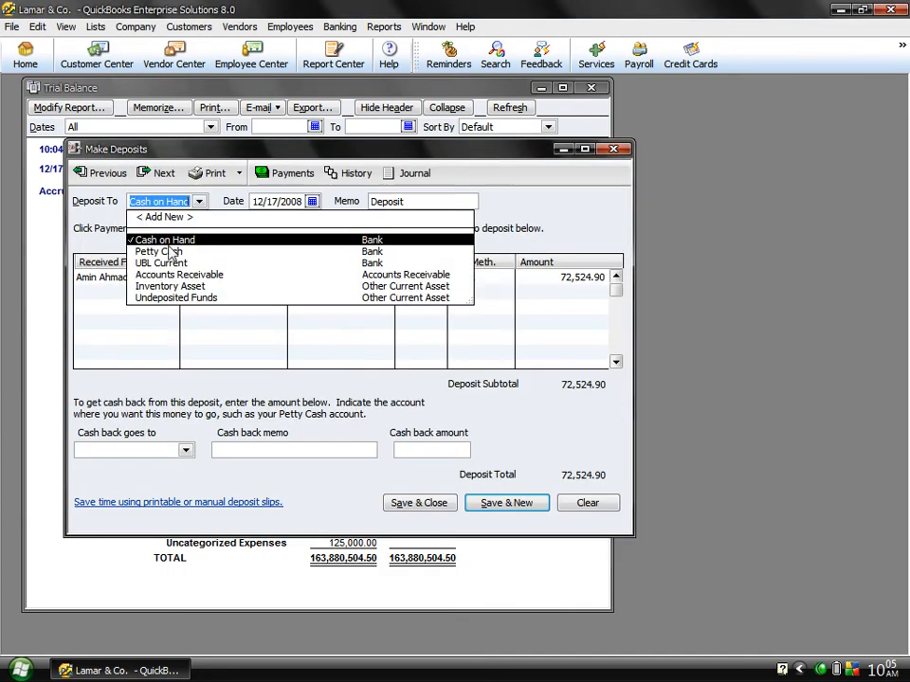
pyautogui.click(144, 262)
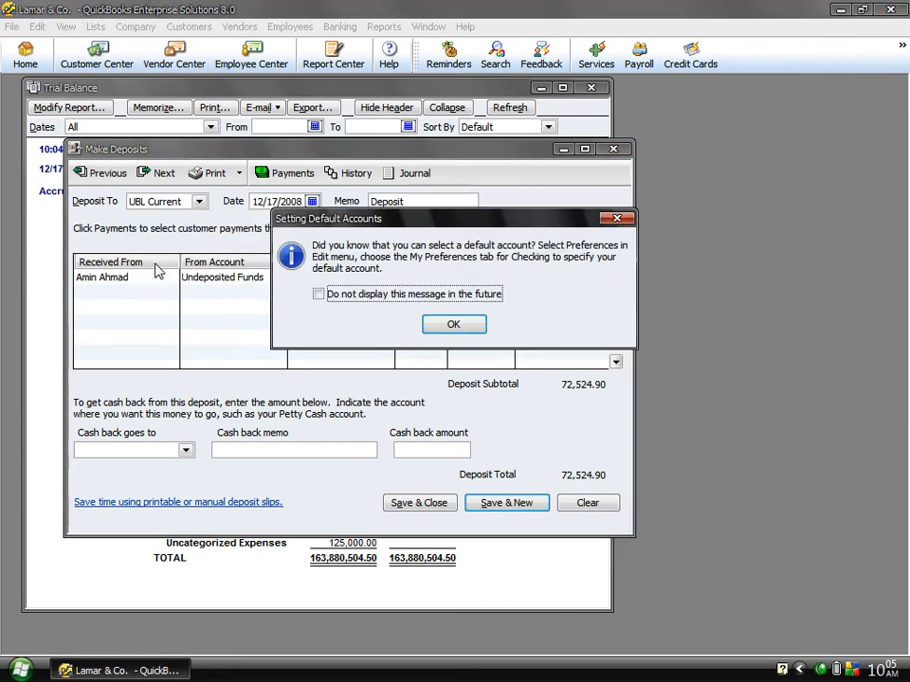
pyautogui.click(396, 301)
pyautogui.click(440, 327)
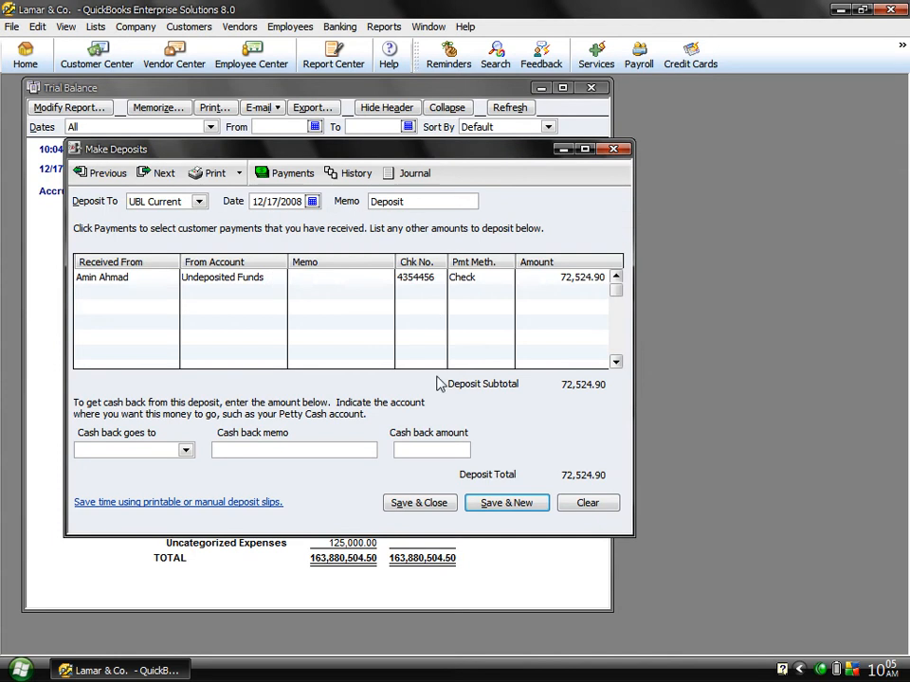
pyautogui.click(417, 504)
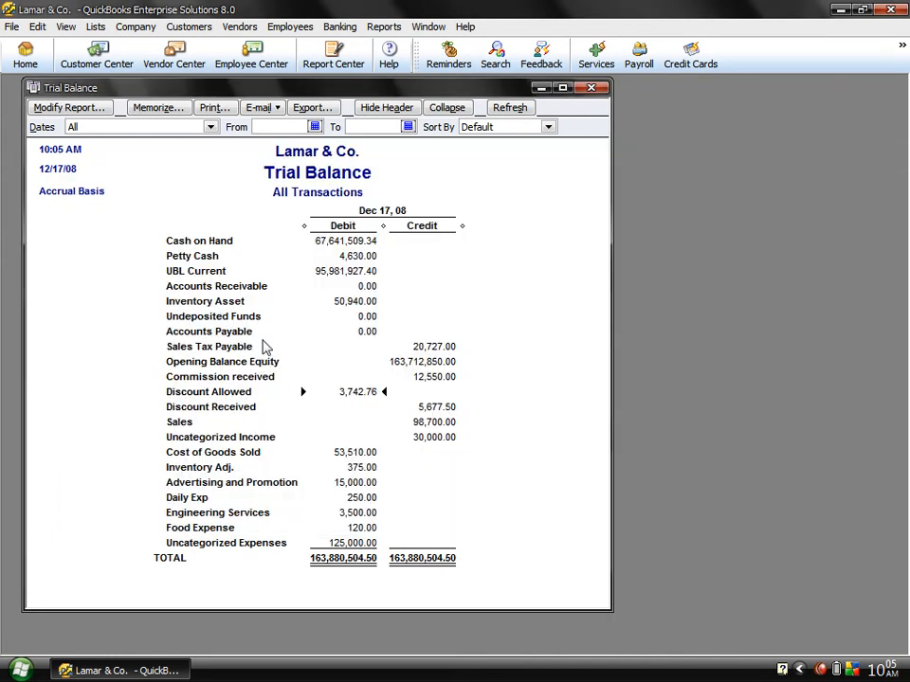
# Step: Examine the transactions behind Undeposited Funds, Cash on Hand and UBL Current in the Trial Balance, and close the report
pyautogui.click(361, 319)
pyautogui.doubleClick(367, 315)
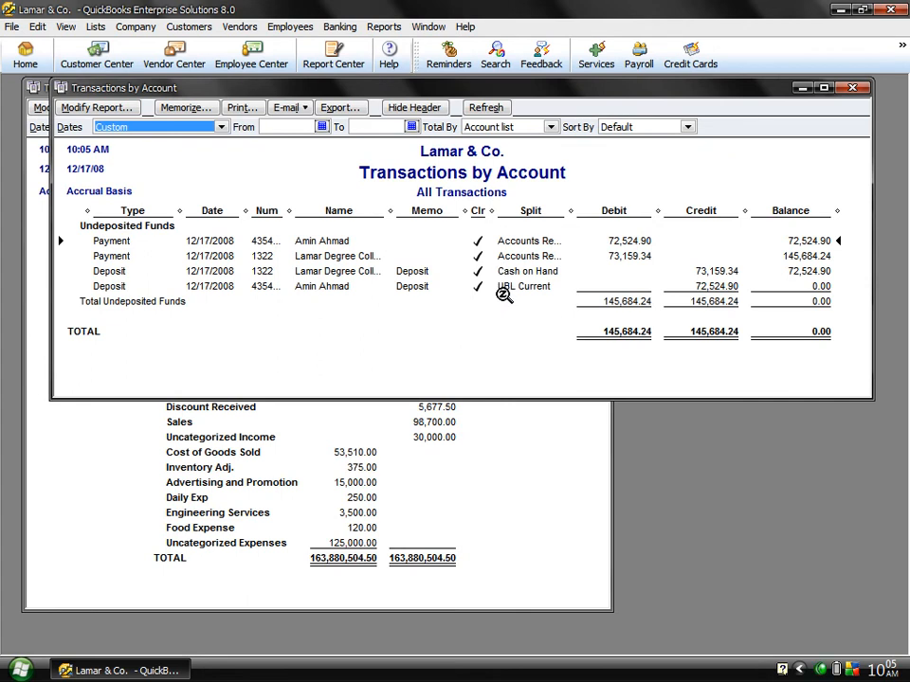
pyautogui.click(852, 88)
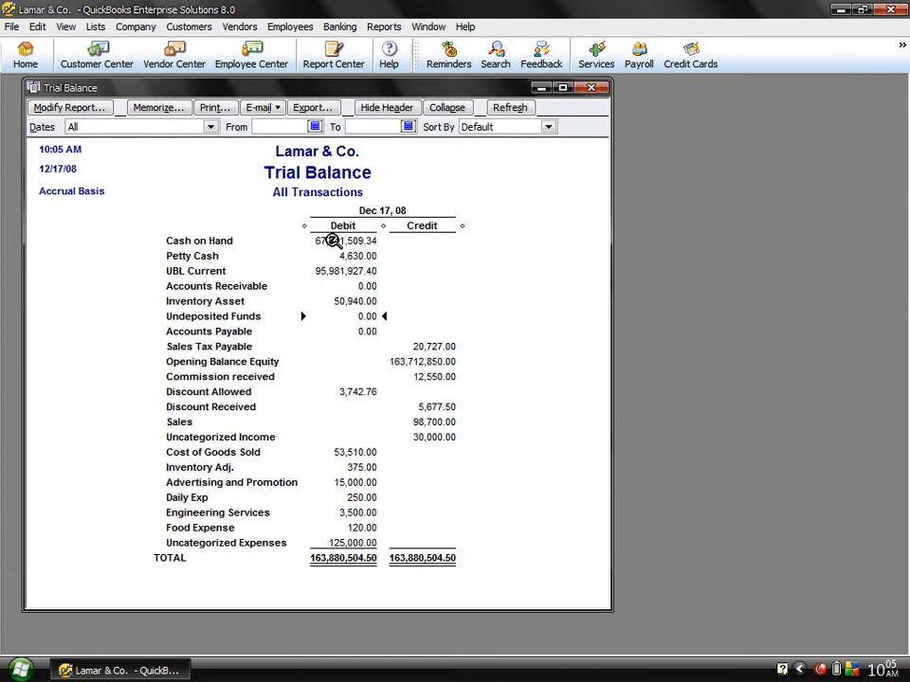
pyautogui.doubleClick(331, 243)
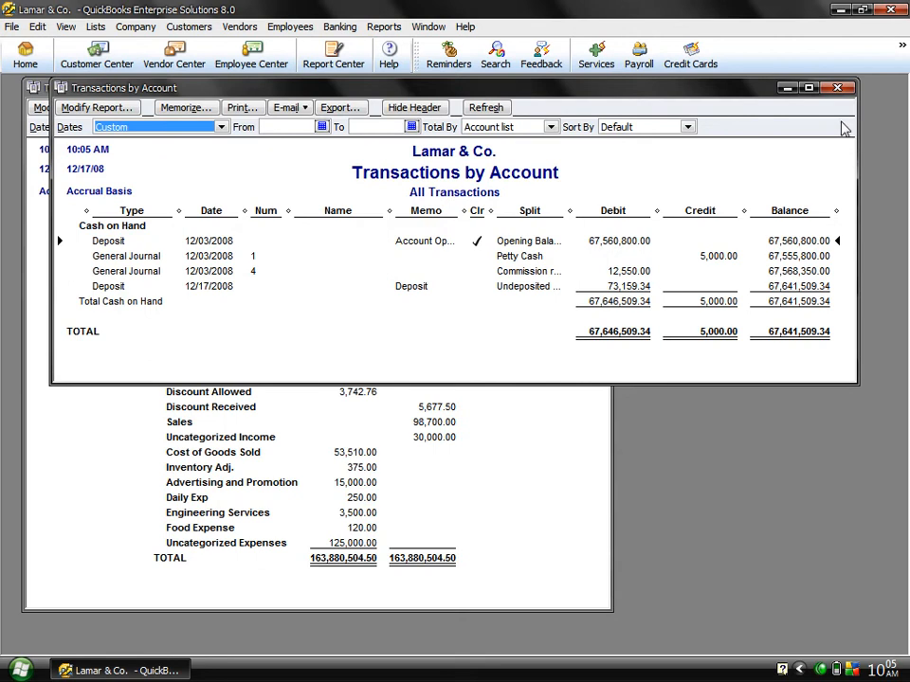
pyautogui.click(837, 88)
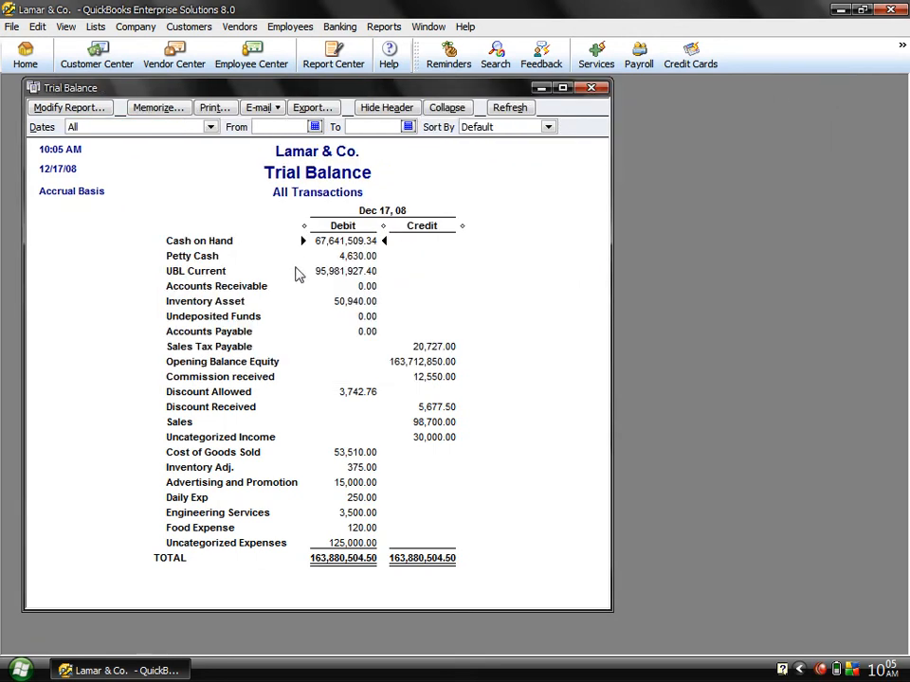
pyautogui.doubleClick(342, 274)
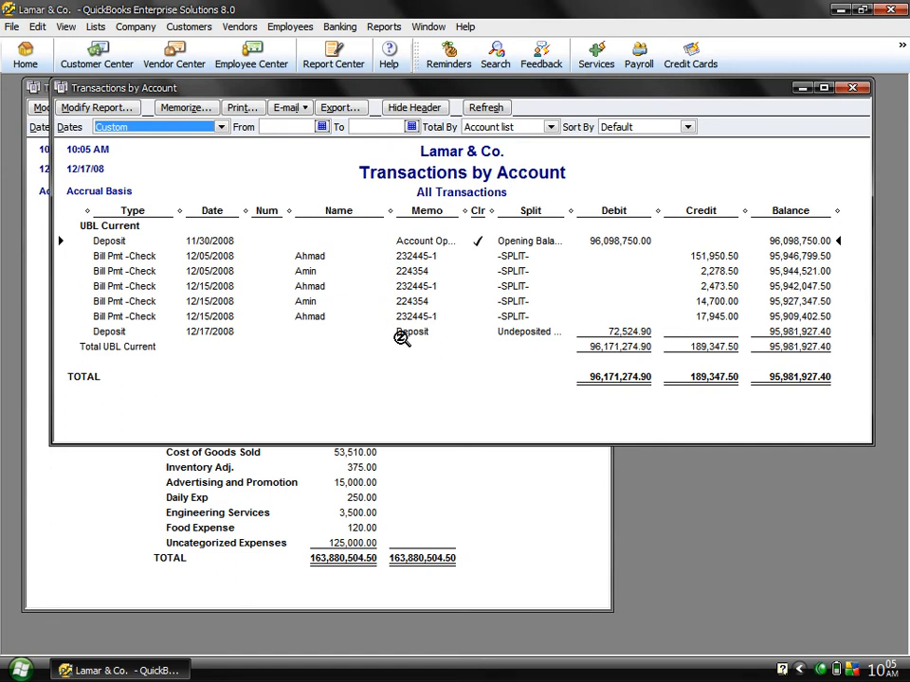
pyautogui.click(852, 88)
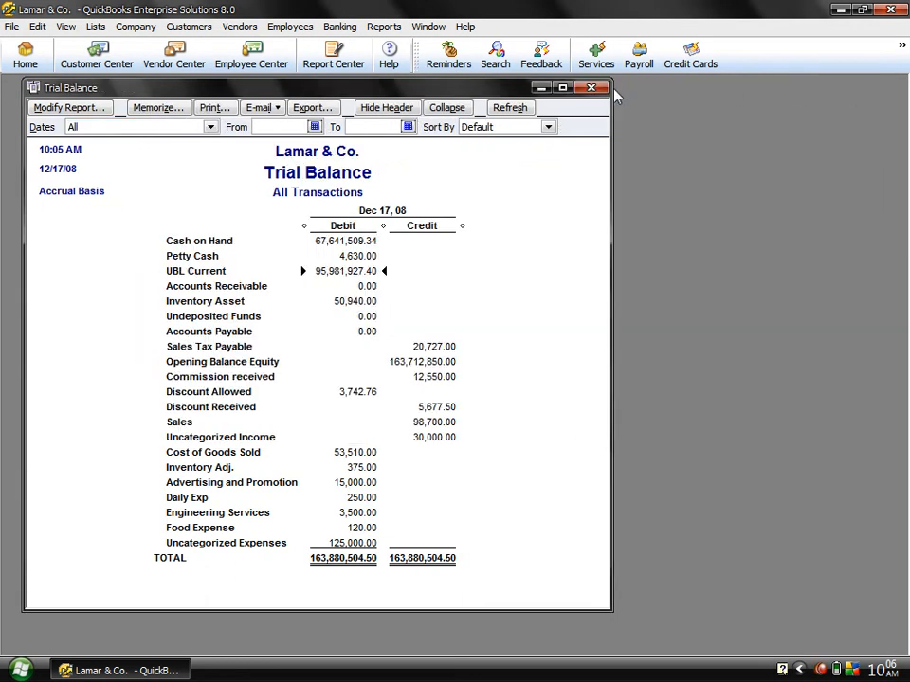
pyautogui.click(593, 88)
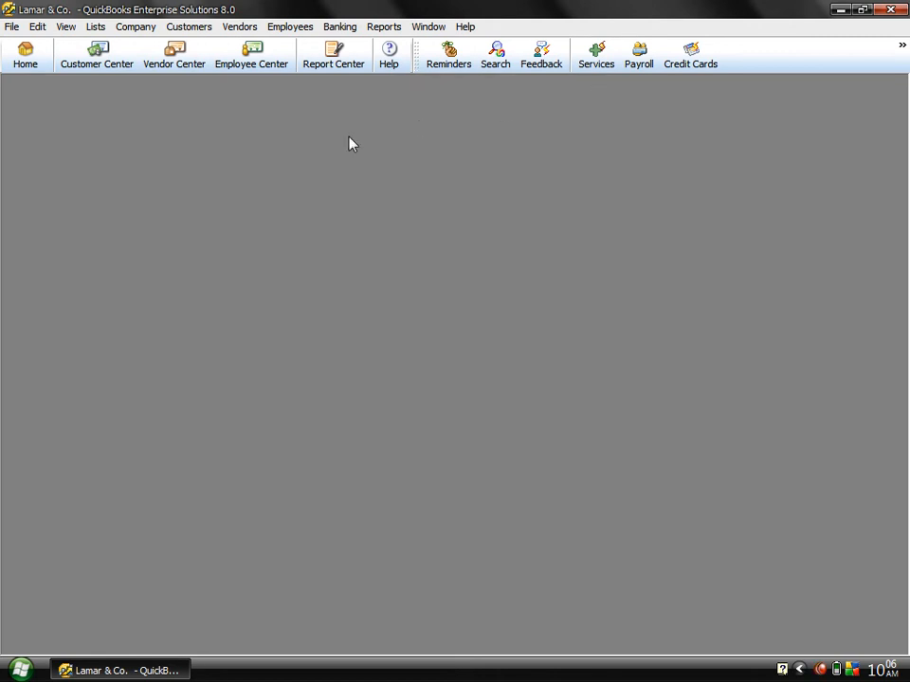
pyautogui.click(185, 28)
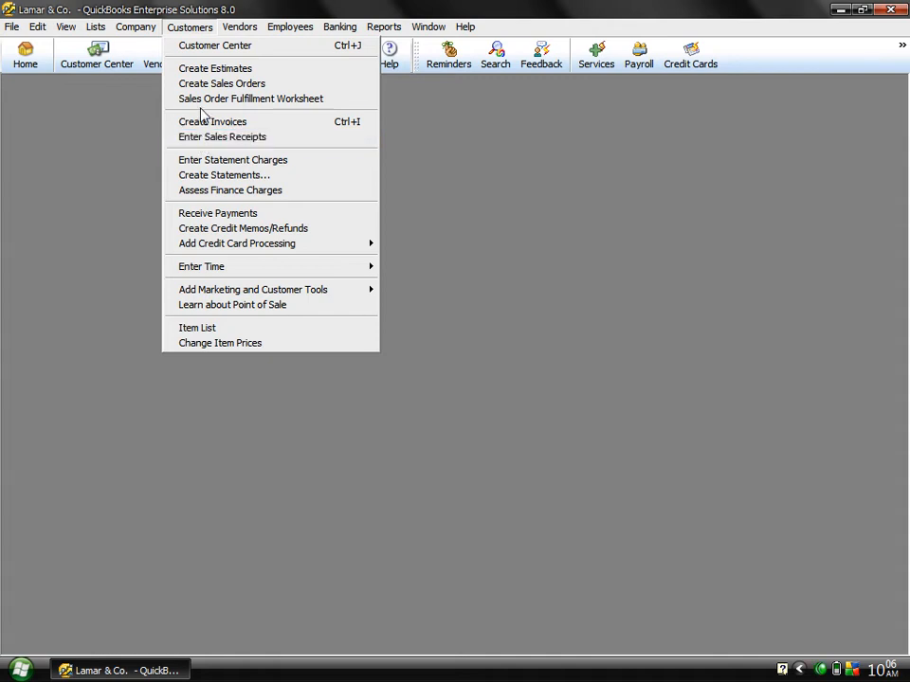
pyautogui.click(201, 123)
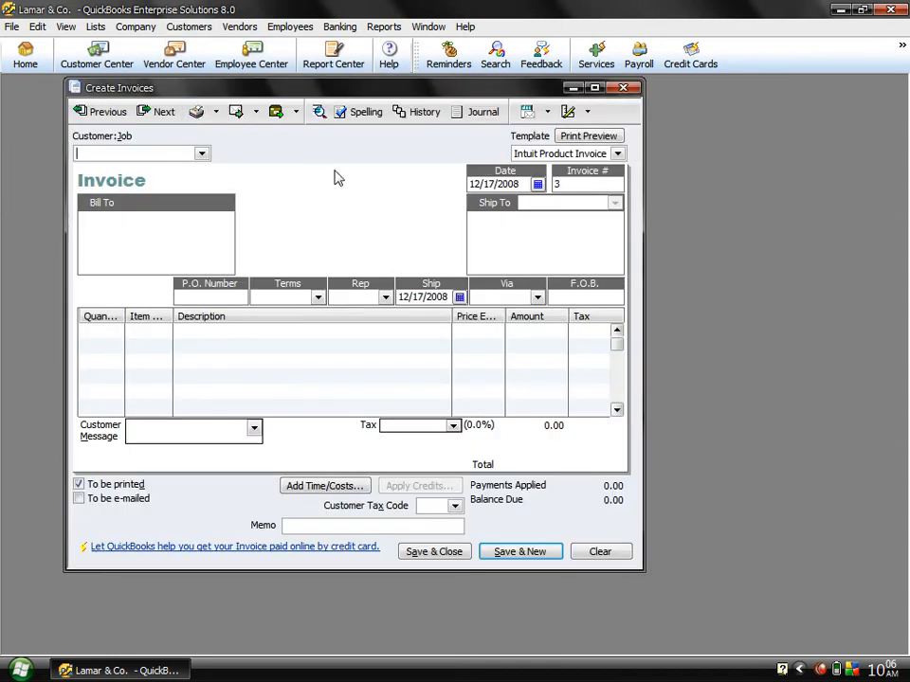
pyautogui.click(624, 88)
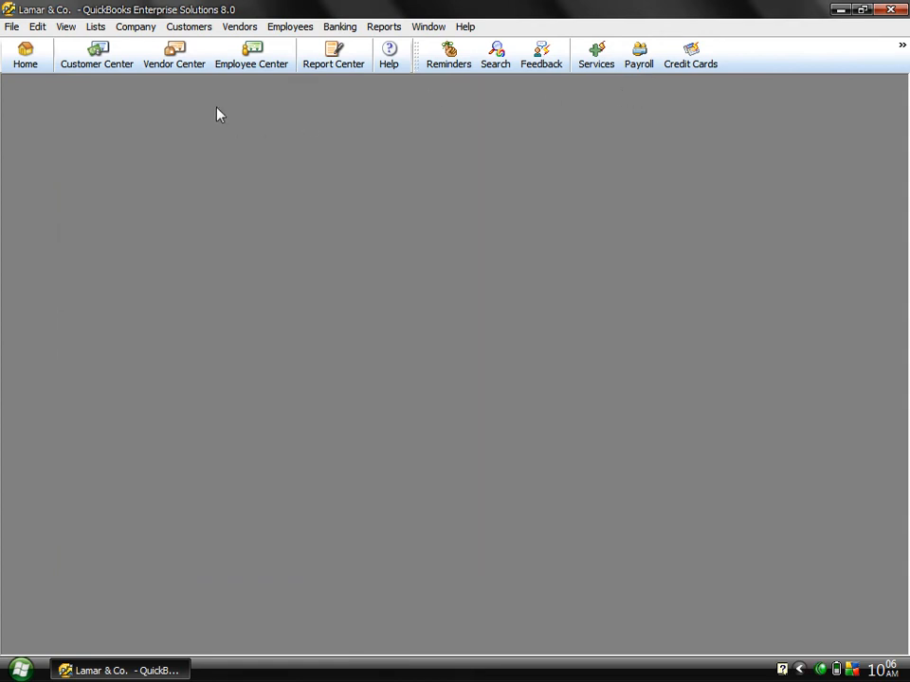
# Step: Start a new sales receipt for the customer Lamar Degree College
pyautogui.click(189, 28)
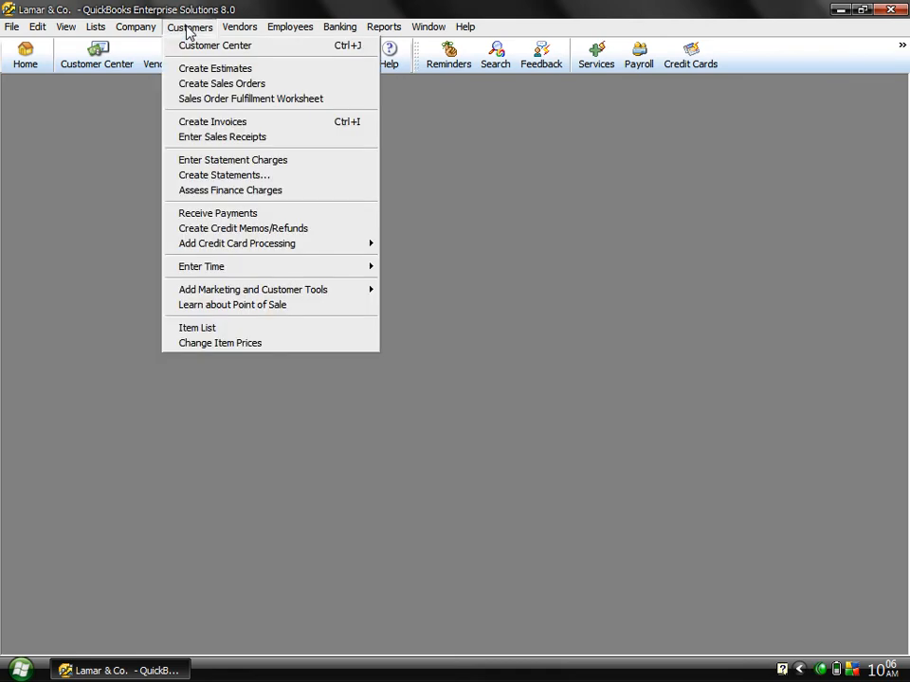
pyautogui.click(195, 138)
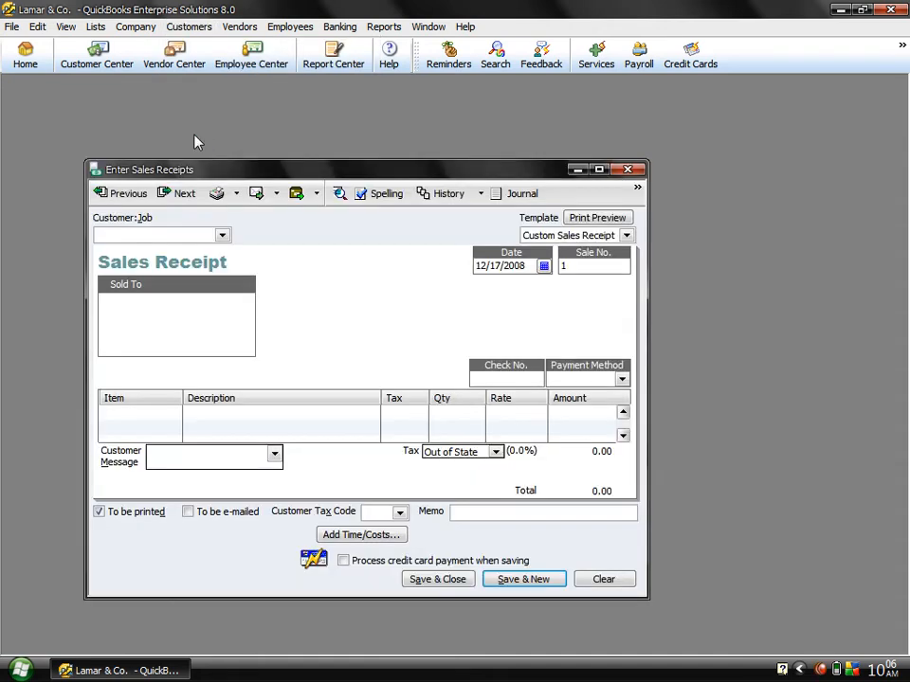
pyautogui.click(222, 235)
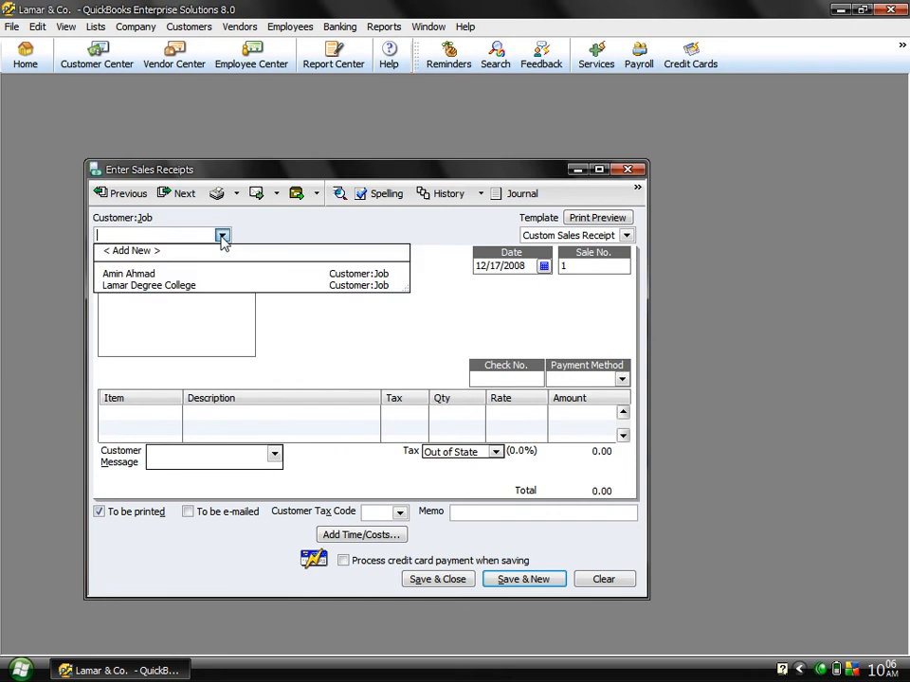
pyautogui.click(165, 285)
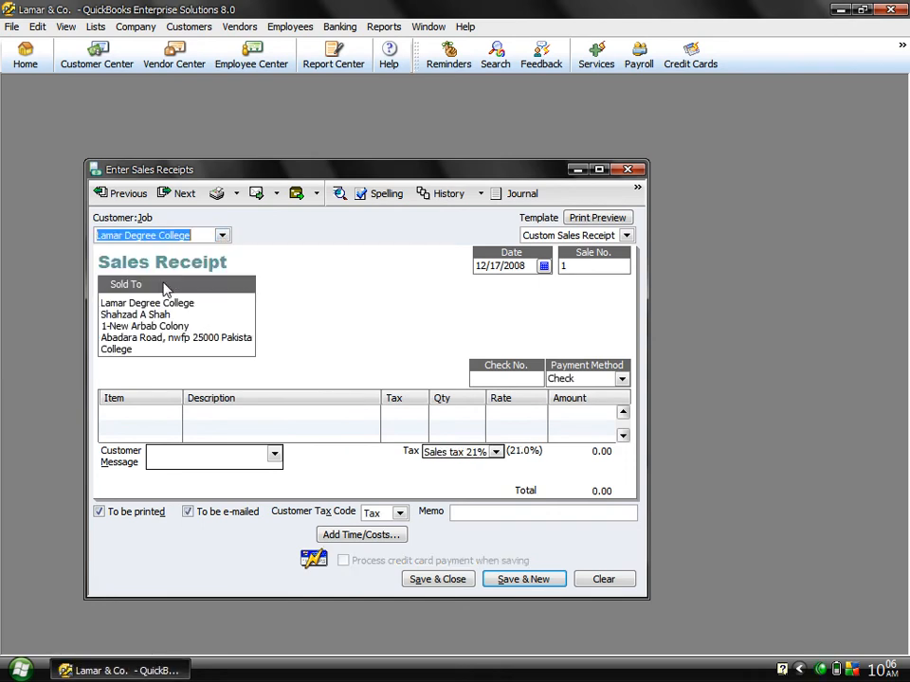
# Step: Add the CPU and DVD Rom inventory items to the sales receipt's first two lines
pyautogui.click(176, 410)
pyautogui.click(174, 412)
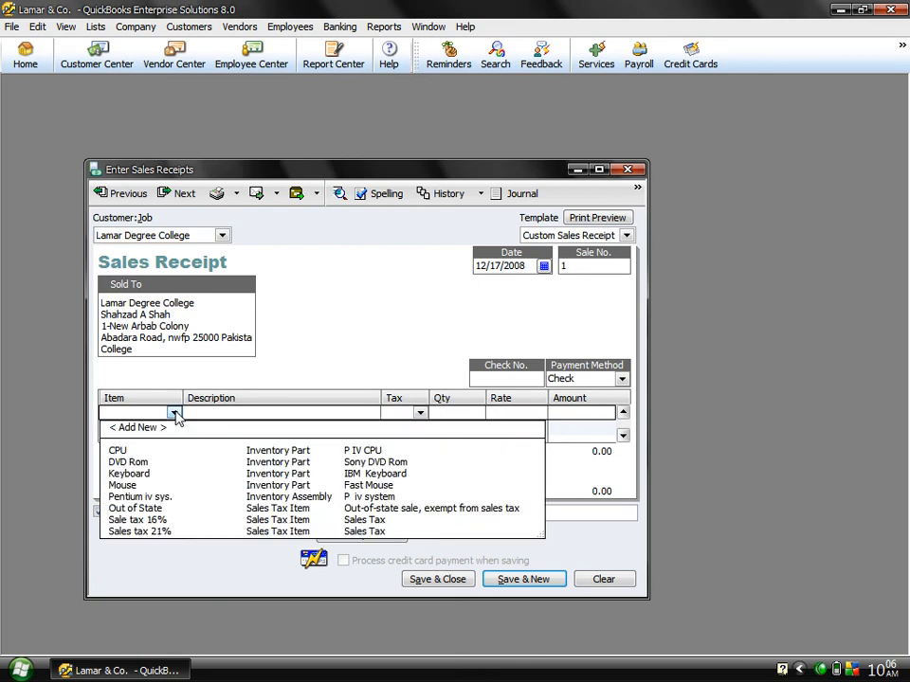
pyautogui.click(122, 453)
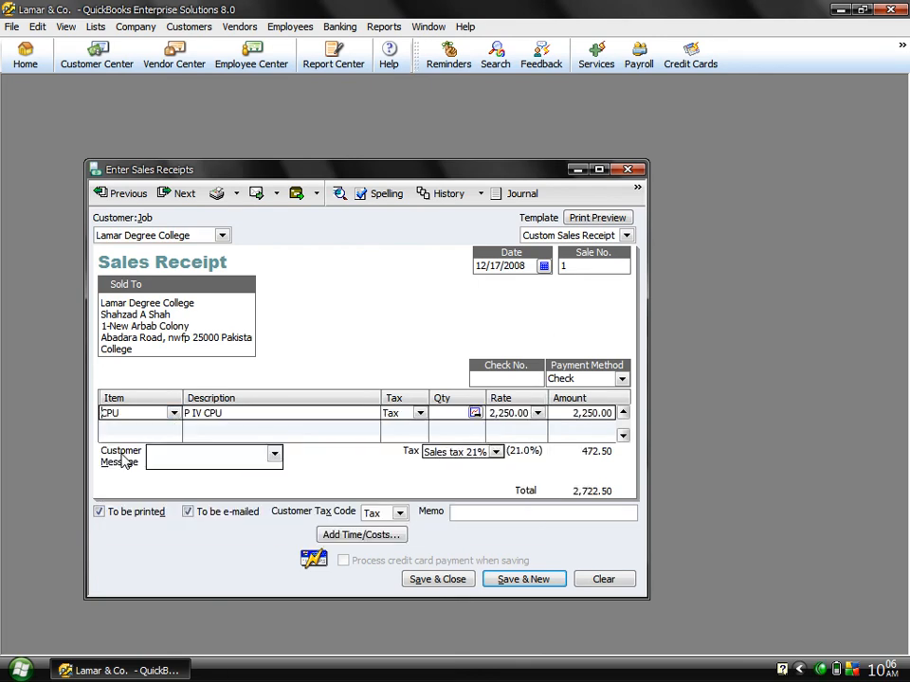
pyautogui.click(176, 428)
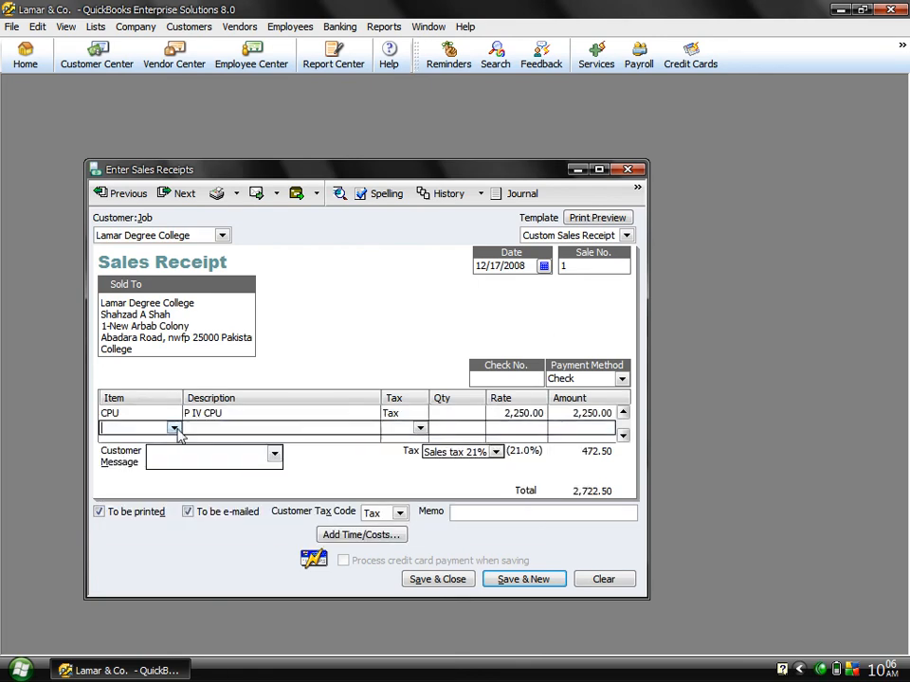
pyautogui.click(174, 429)
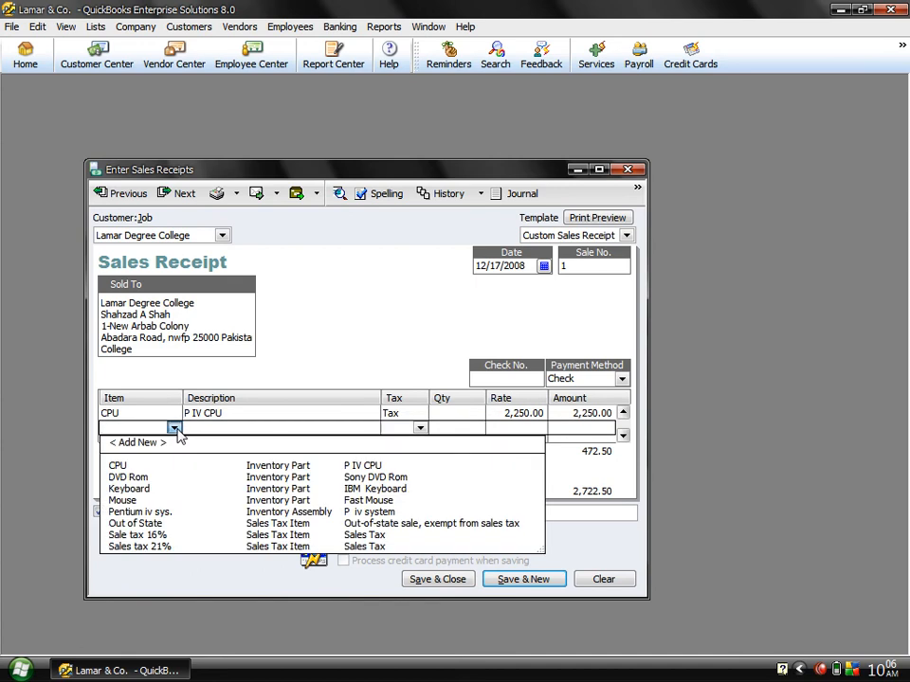
pyautogui.click(123, 477)
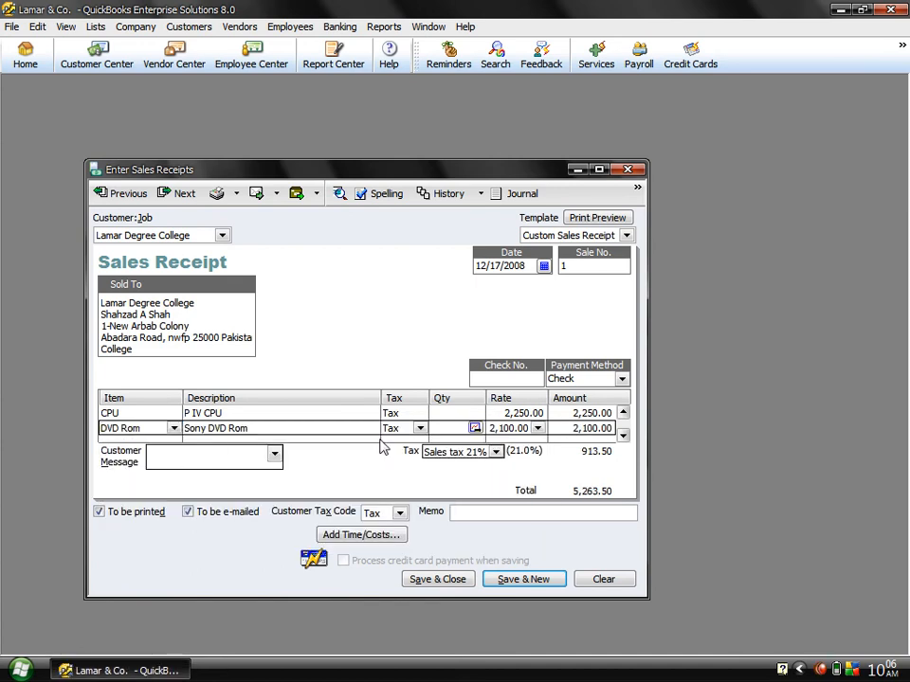
# Step: Set the quantity to 6 for both the CPU and DVD Rom lines
pyautogui.click(461, 413)
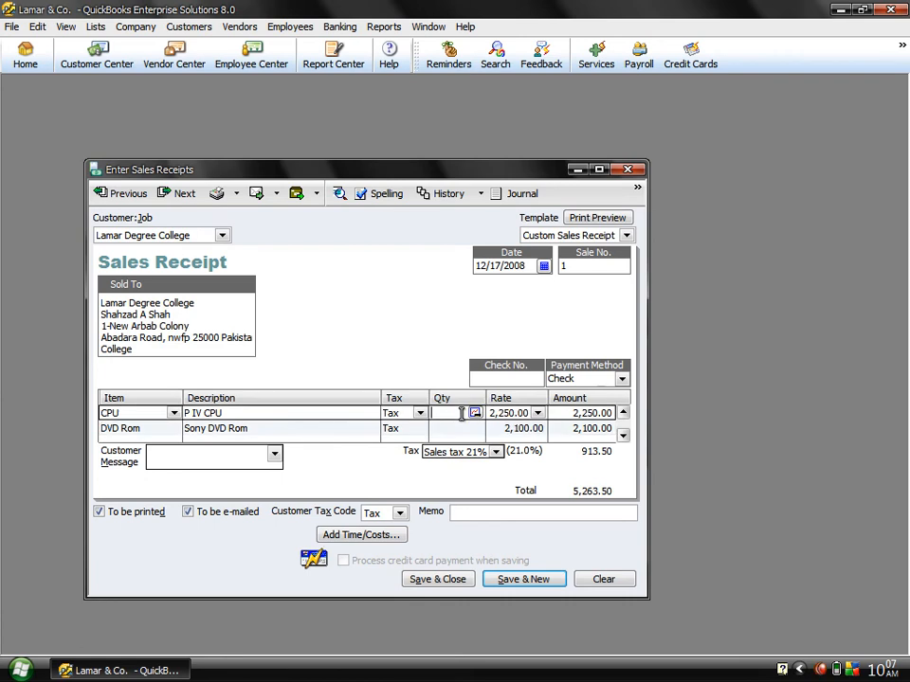
pyautogui.write('6')
pyautogui.press('Down')
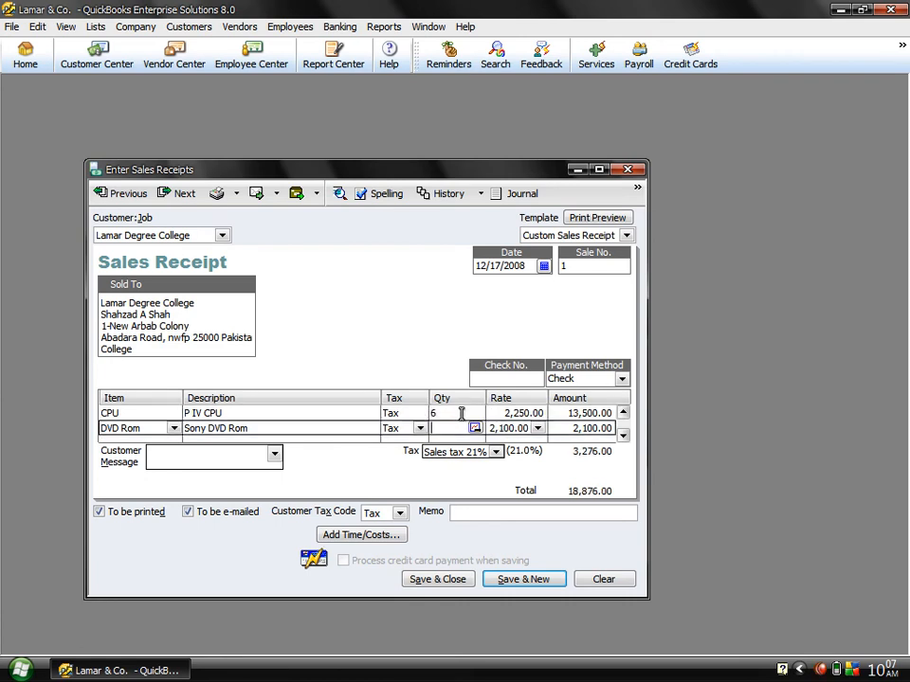
pyautogui.write('6')
pyautogui.press('Up')
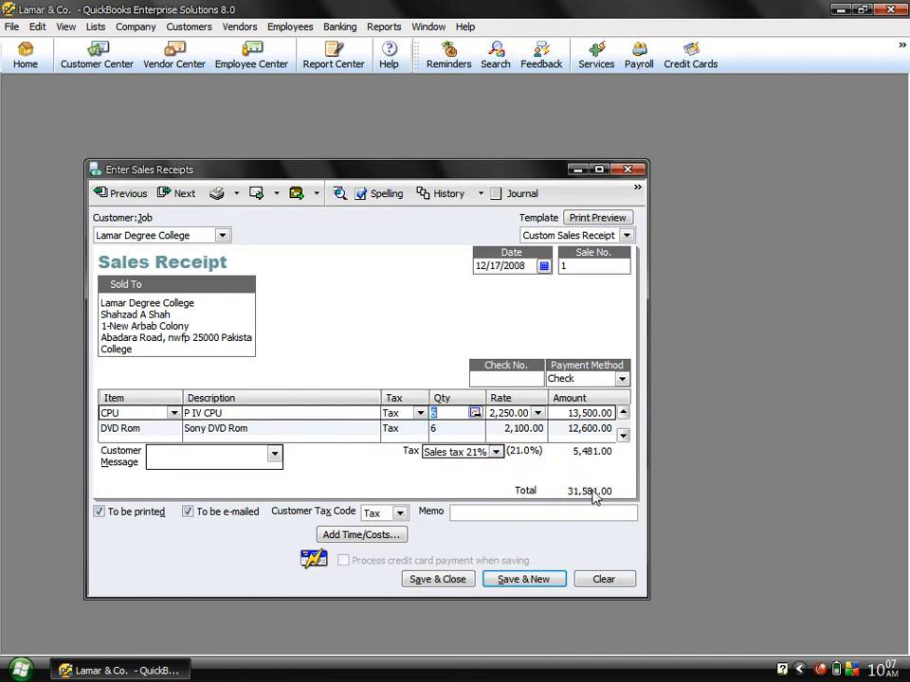
pyautogui.click(547, 512)
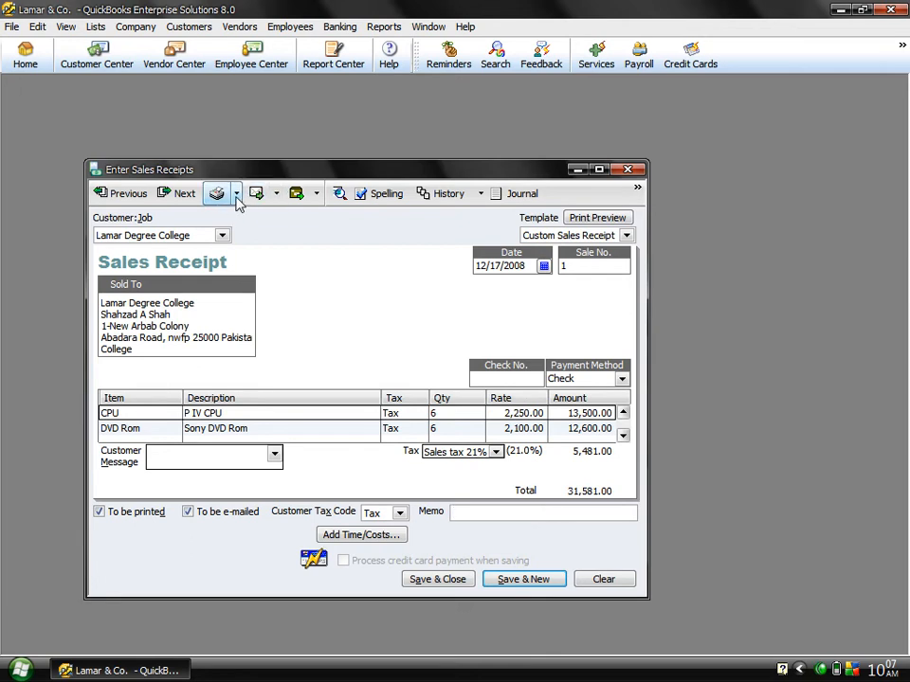
# Step: Preview the sales receipt's printout, ignoring all flagged spellings, and zoom in to examine its customer details and item lines
pyautogui.click(236, 194)
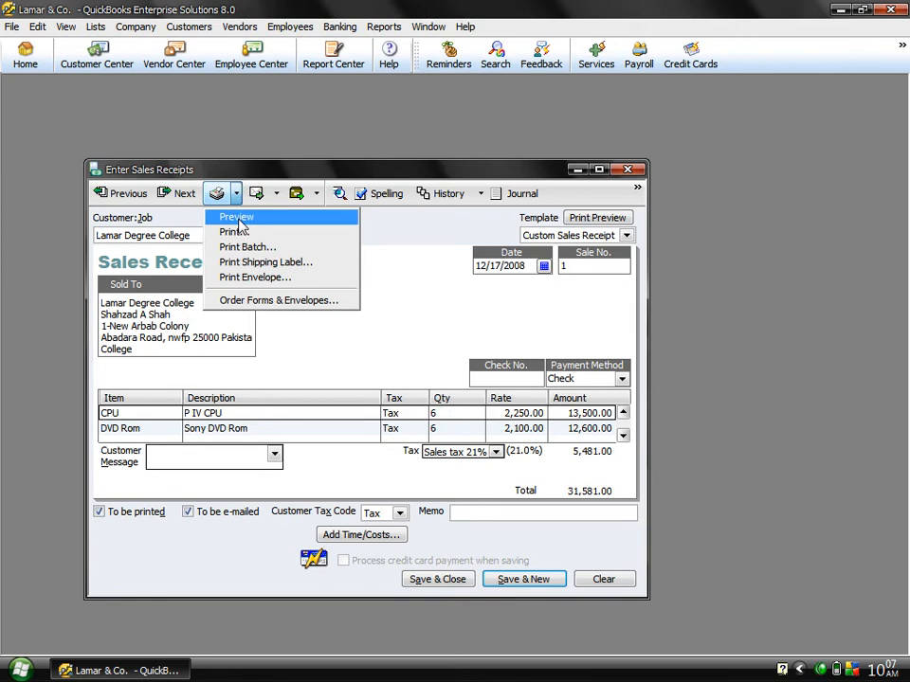
pyautogui.click(234, 232)
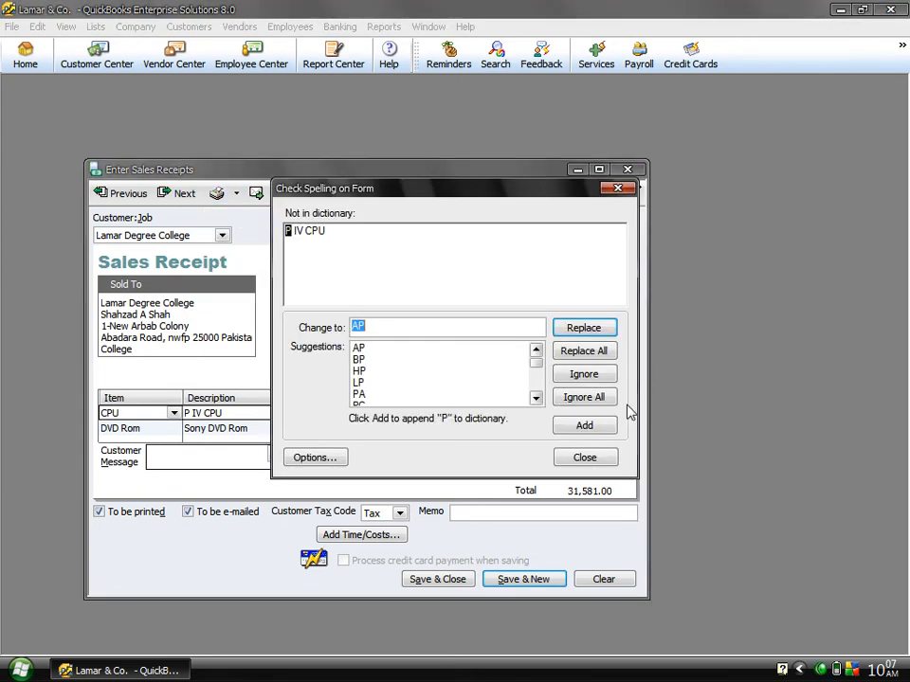
pyautogui.click(583, 397)
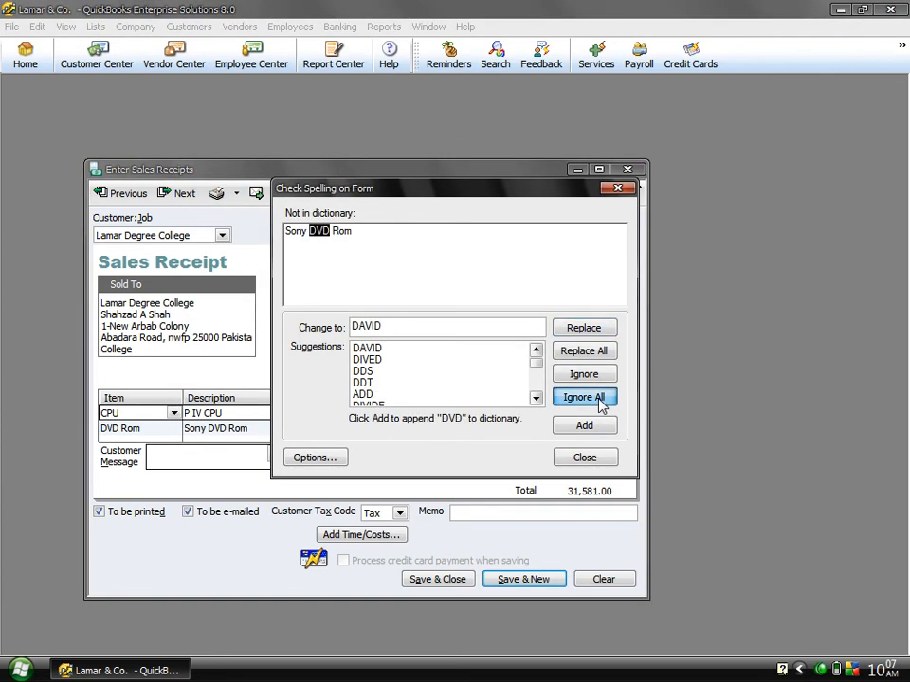
pyautogui.click(600, 401)
pyautogui.click(600, 401)
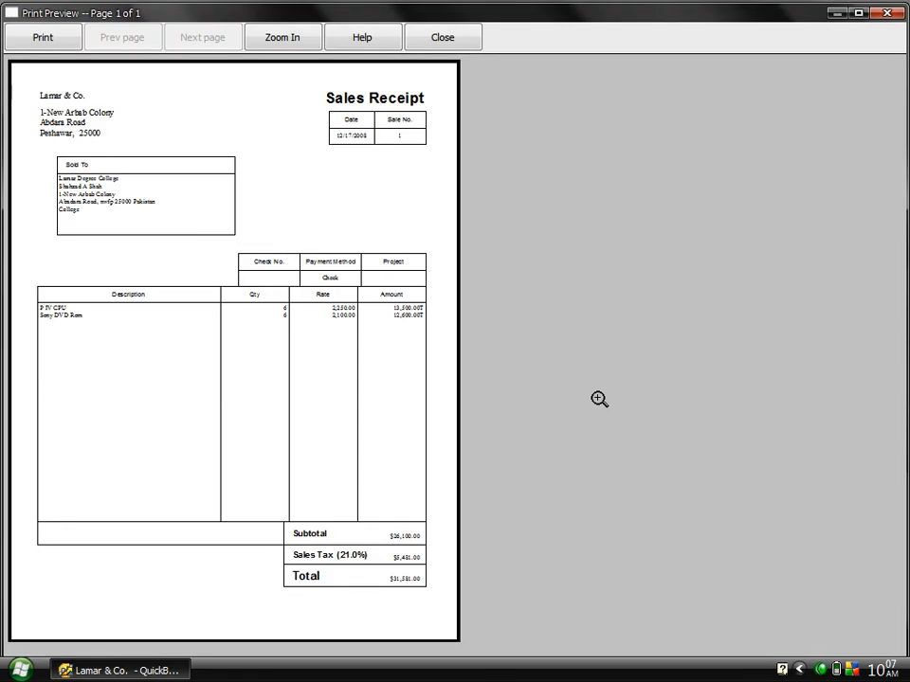
pyautogui.click(225, 108)
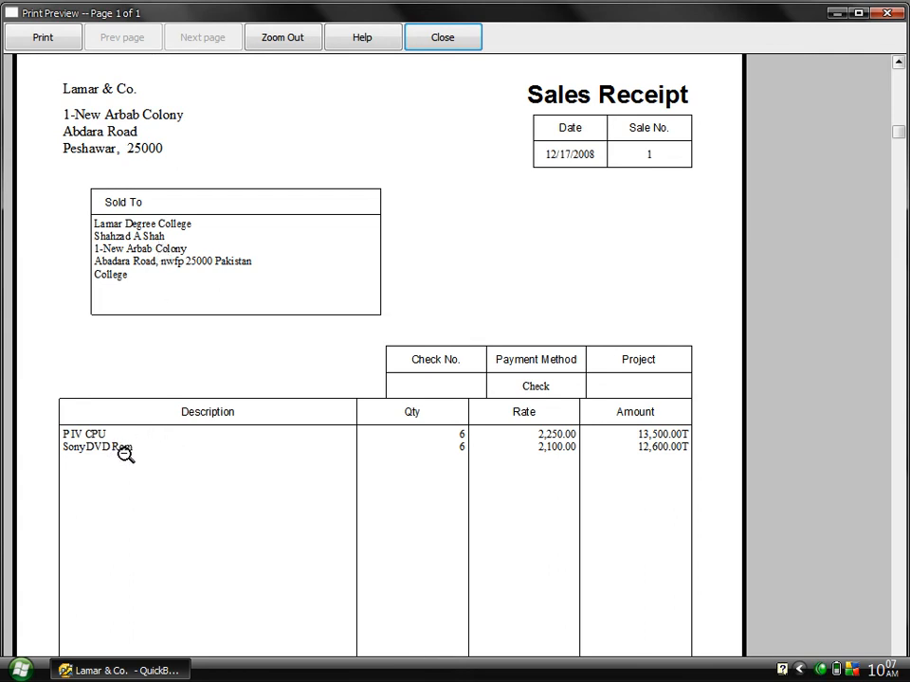
# Step: Examine the sales receipt preview's item lines, subtotal, sales tax and total, and close the preview
pyautogui.click(427, 449)
pyautogui.click(369, 577)
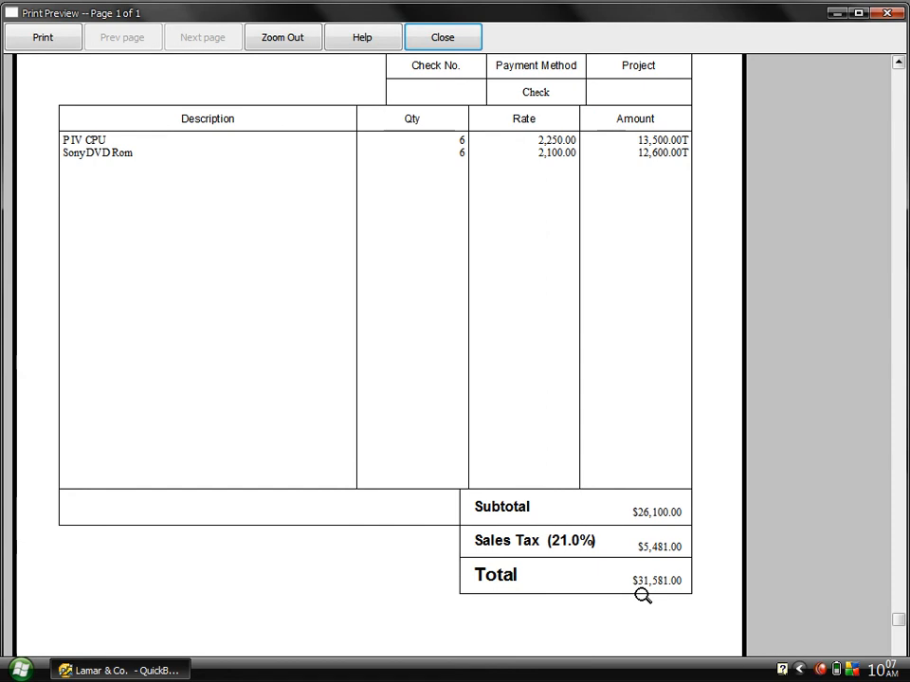
pyautogui.click(459, 333)
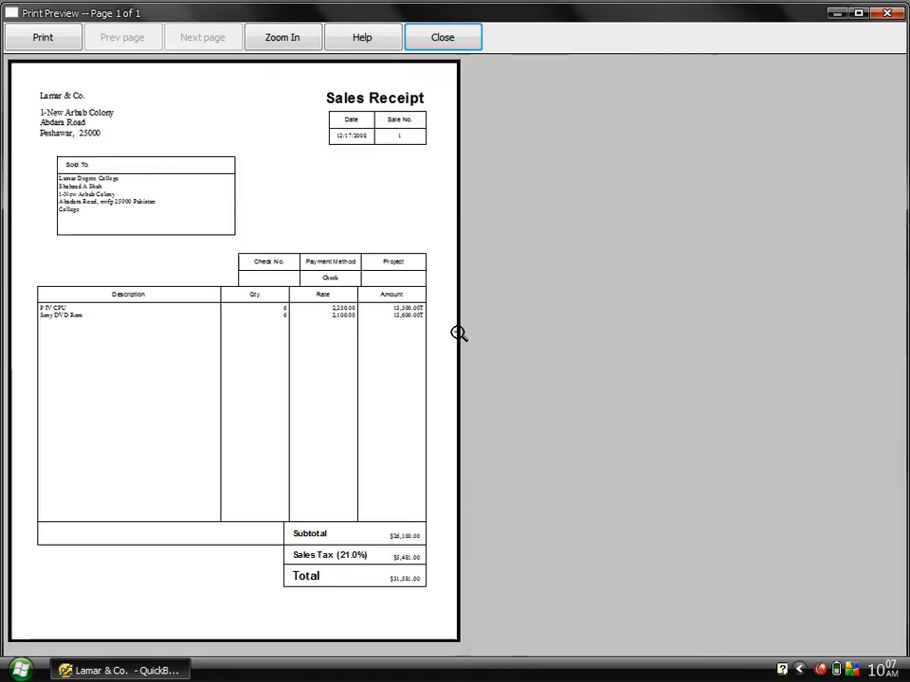
pyautogui.click(414, 44)
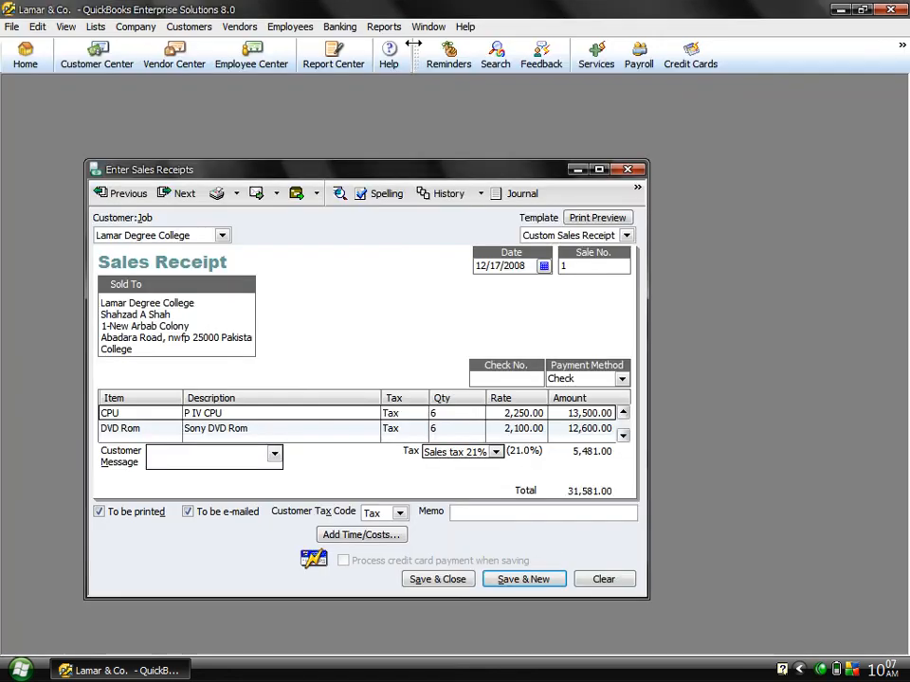
# Step: Save and close the sales receipt, ignoring all flagged spellings in the item descriptions
pyautogui.click(451, 582)
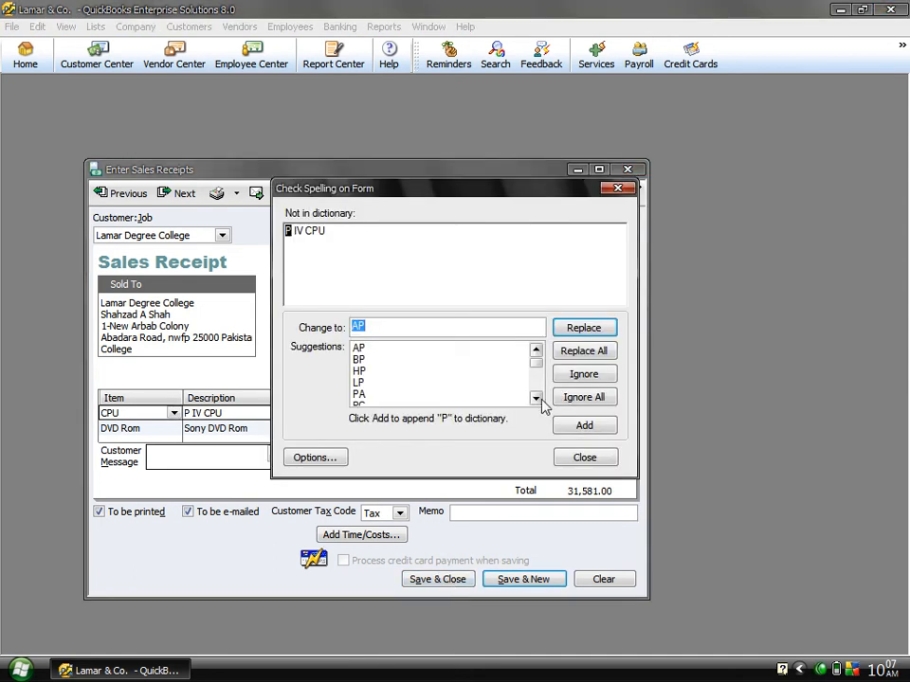
pyautogui.click(573, 398)
pyautogui.click(573, 398)
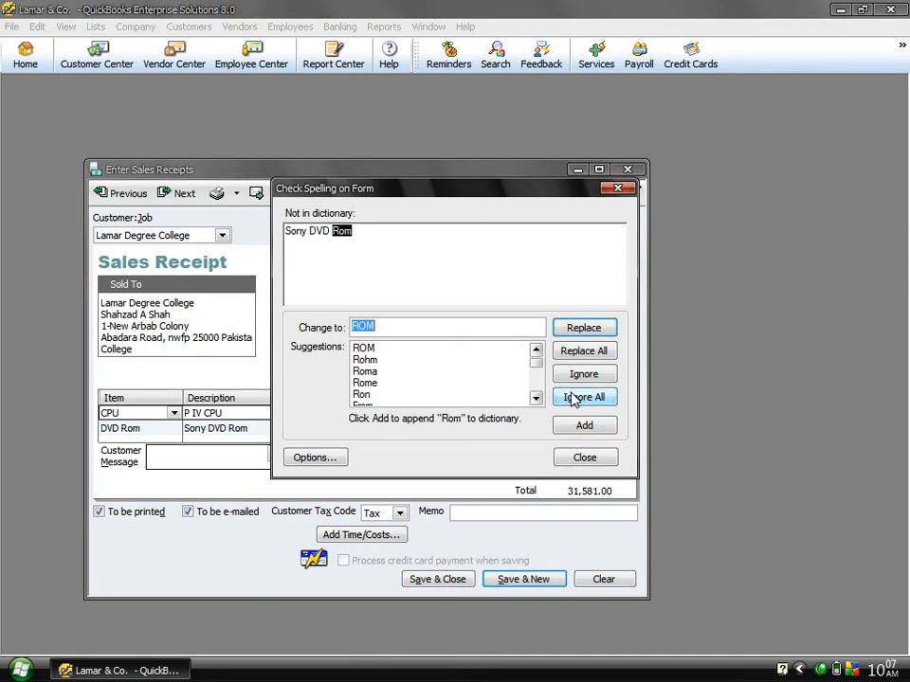
pyautogui.click(576, 399)
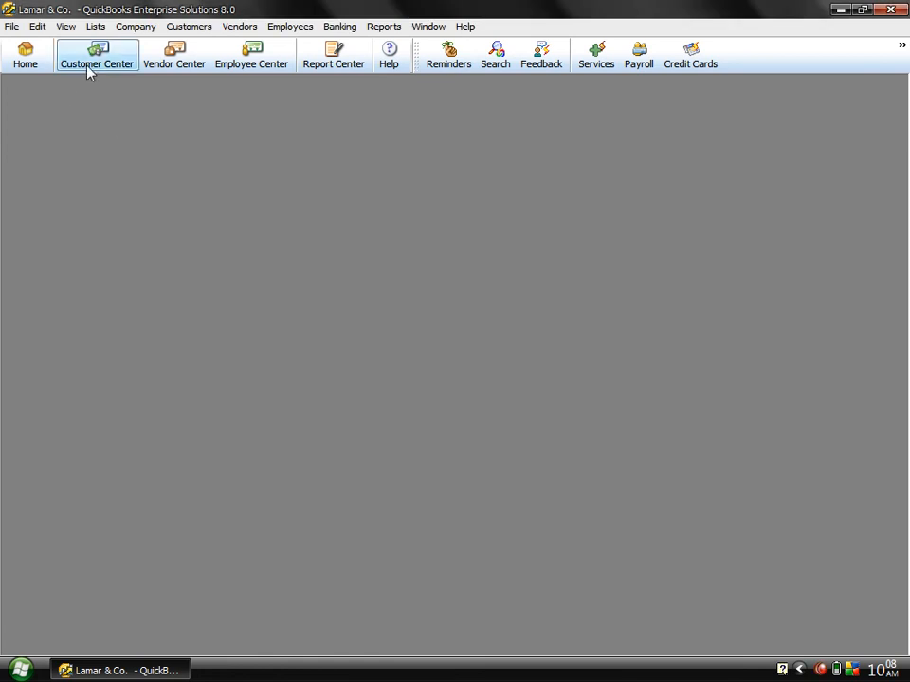
# Step: Check the new sales receipt among Lamar Degree College's transactions in the Customer Center, and close the center
pyautogui.click(87, 70)
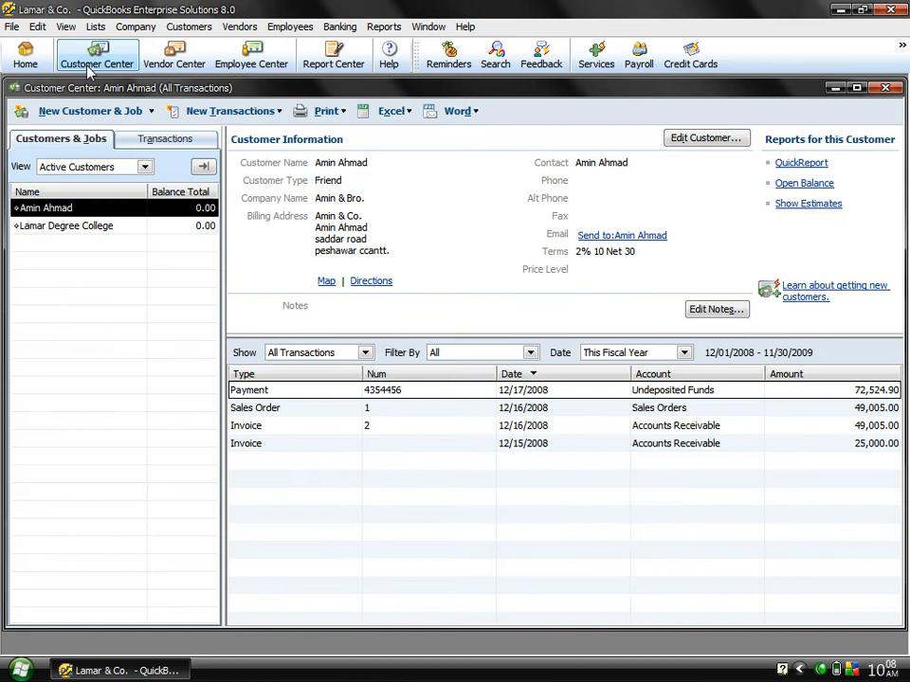
pyautogui.click(66, 225)
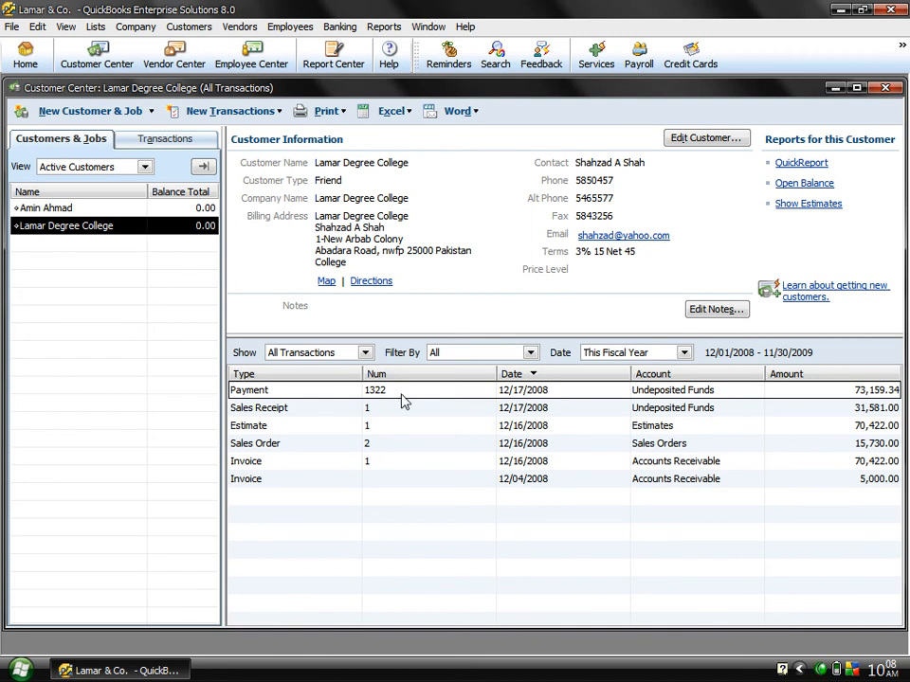
pyautogui.click(385, 411)
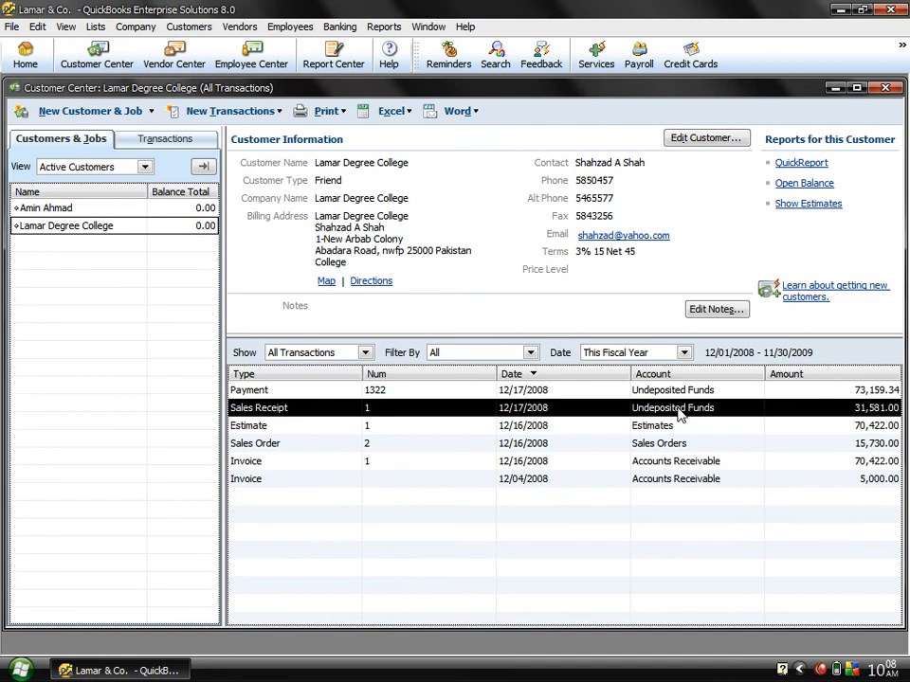
pyautogui.click(884, 89)
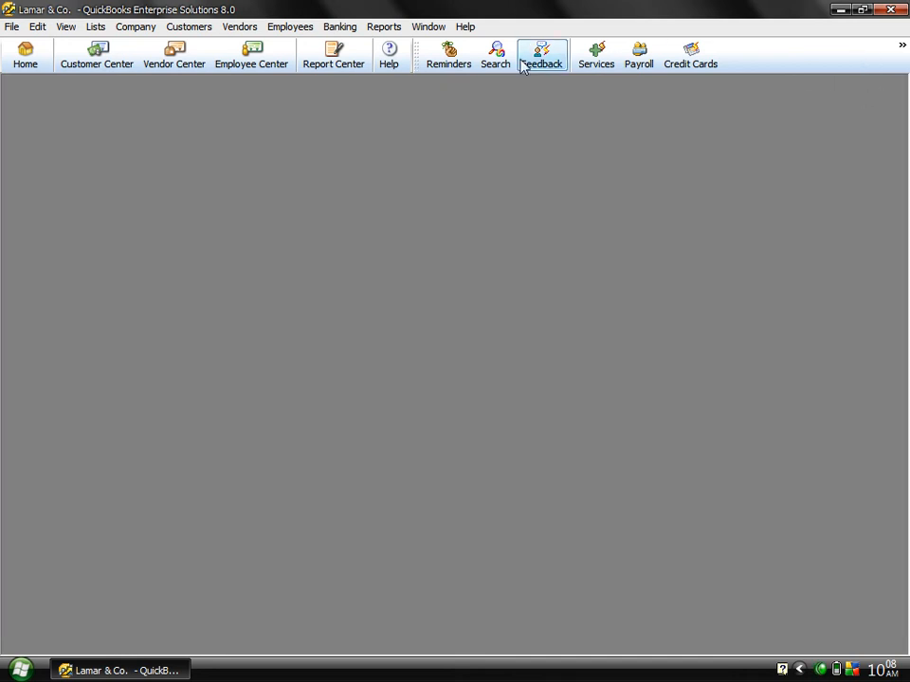
# Step: Open the Trial Balance for all dates and examine the sales receipt entry in the Undeposited Funds transaction detail, closing the detail report
pyautogui.click(379, 27)
pyautogui.moveTo(603, 252)
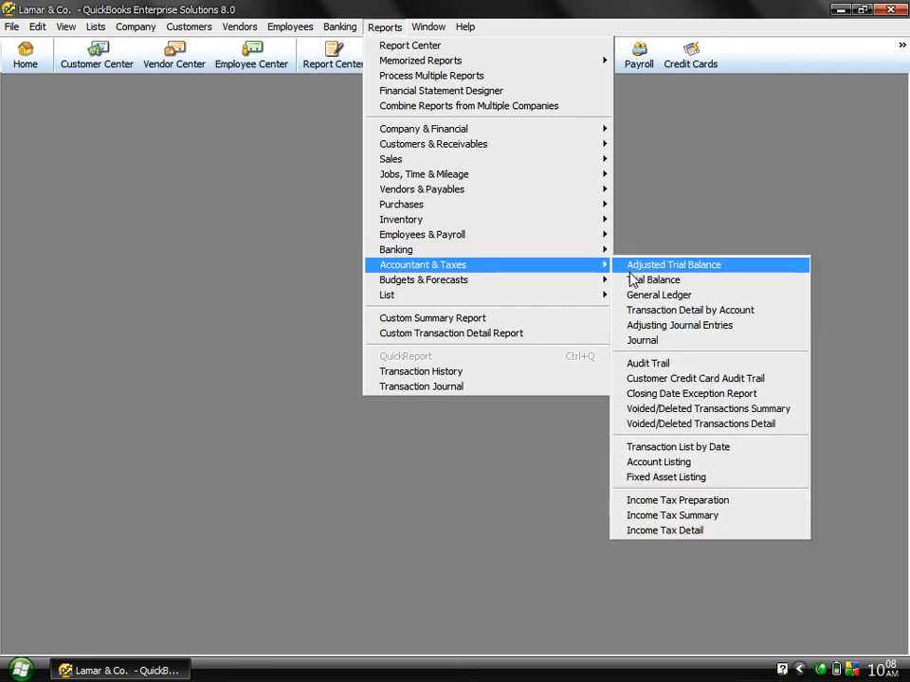
pyautogui.click(632, 282)
pyautogui.press('a')
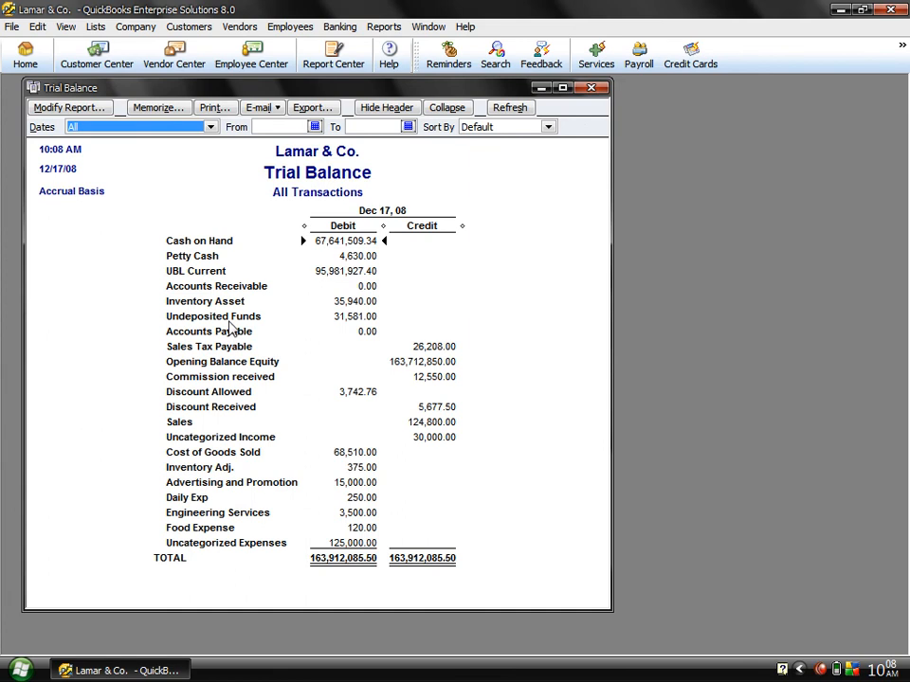
pyautogui.click(339, 317)
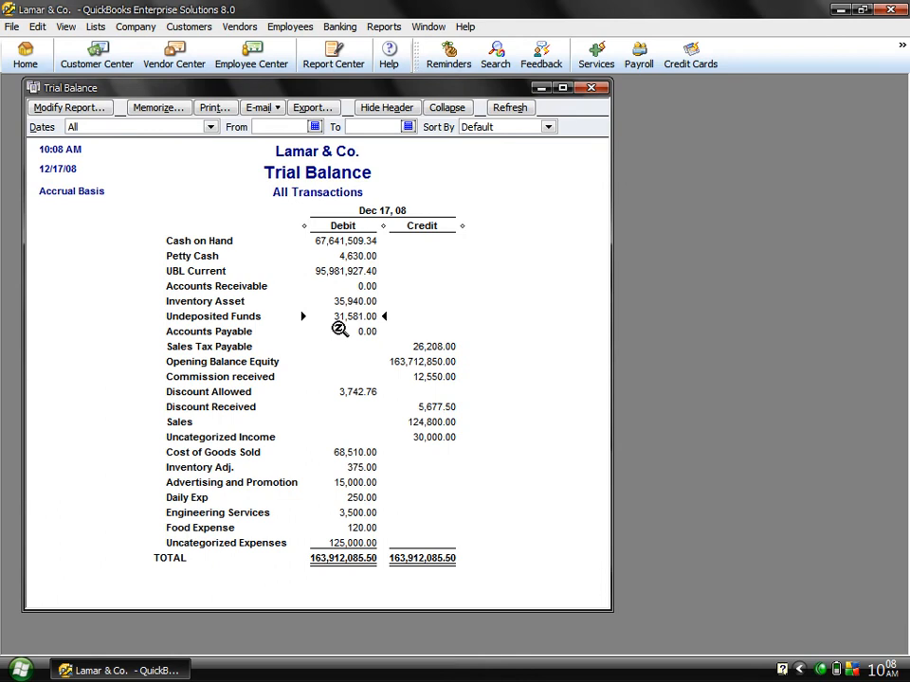
pyautogui.doubleClick(361, 319)
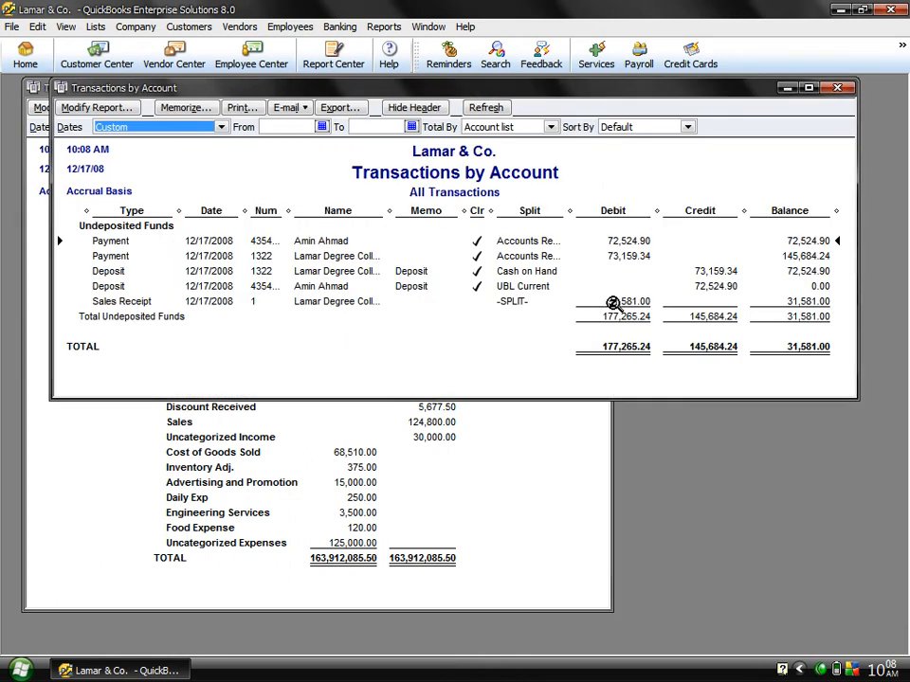
pyautogui.click(606, 301)
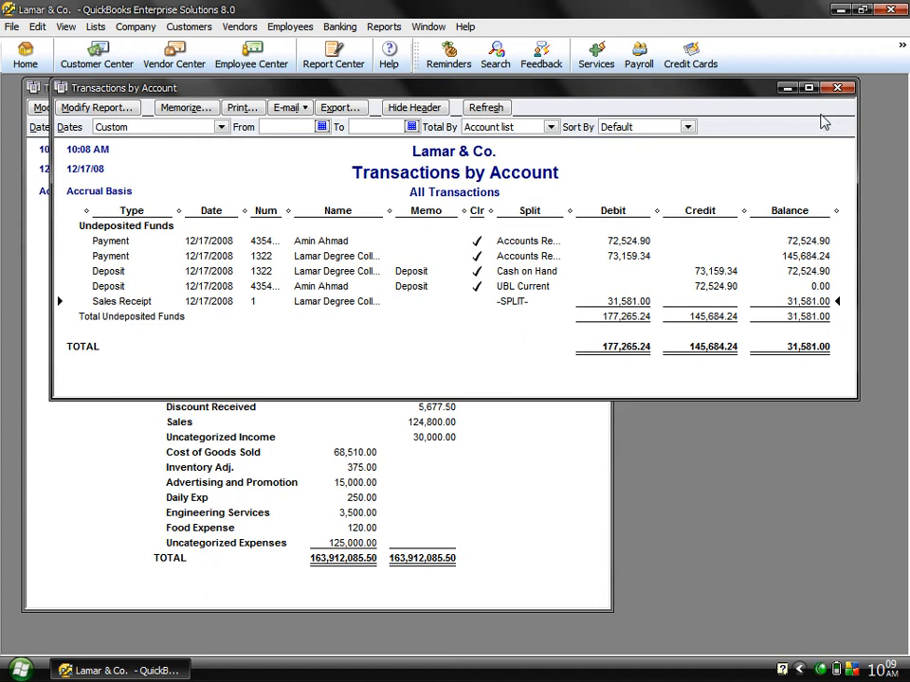
pyautogui.click(837, 88)
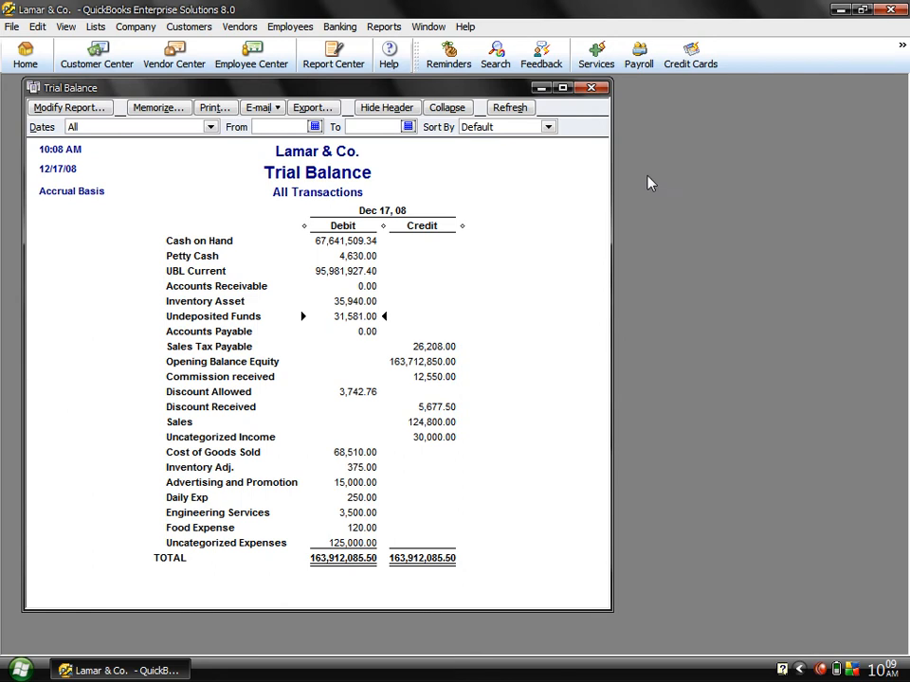
# Step: Review the original sales receipt through the Undeposited Funds detail, and close the receipt and both reports
pyautogui.doubleClick(348, 315)
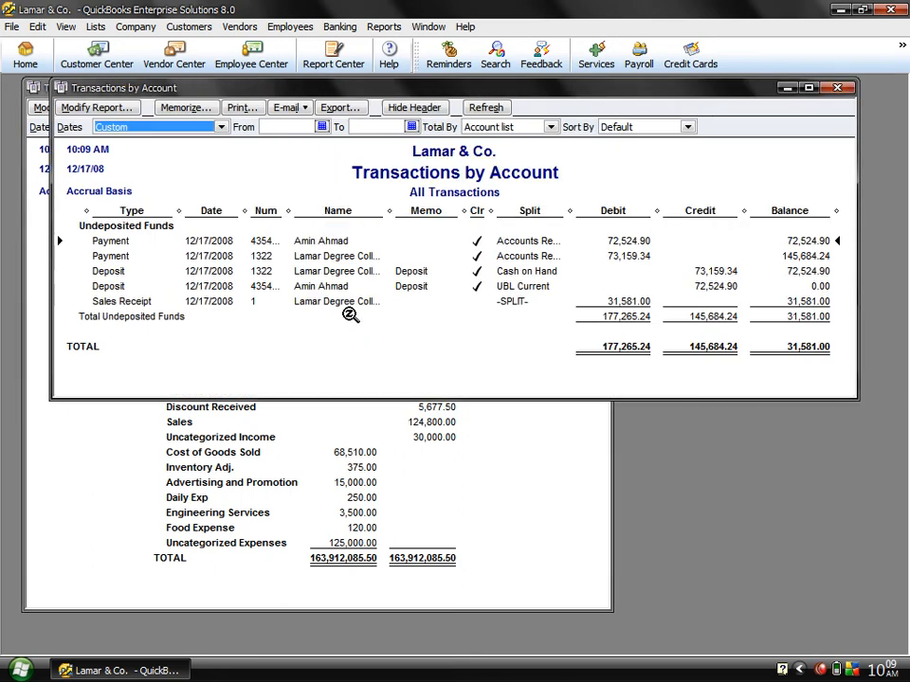
pyautogui.doubleClick(518, 302)
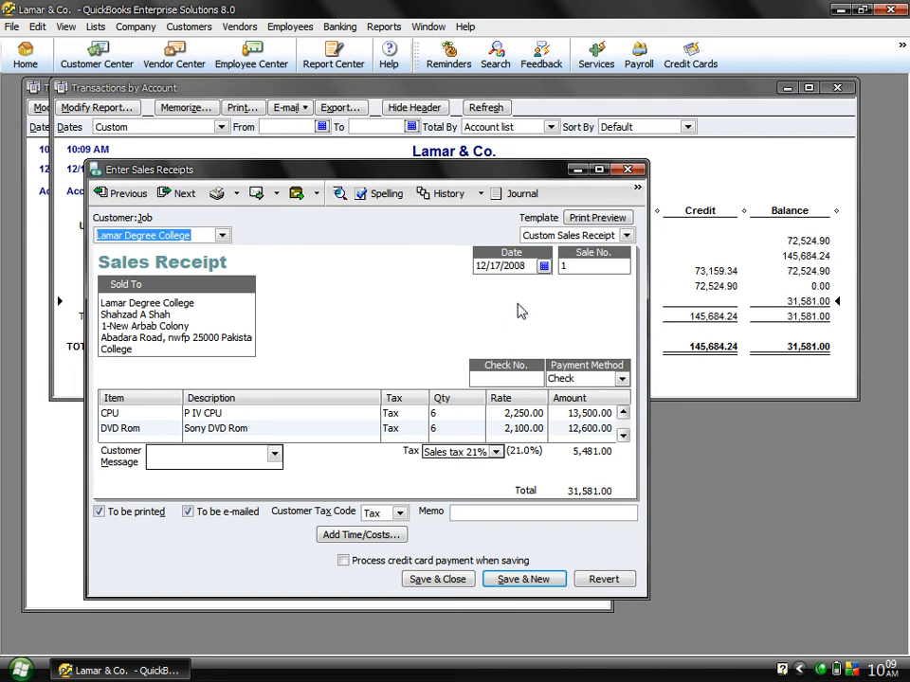
pyautogui.click(628, 174)
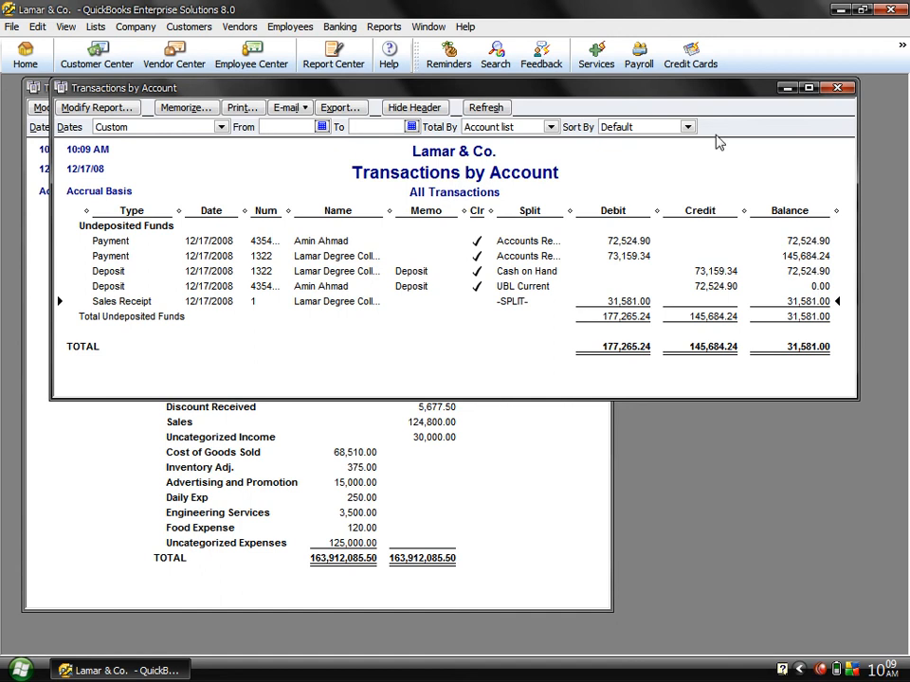
pyautogui.click(837, 88)
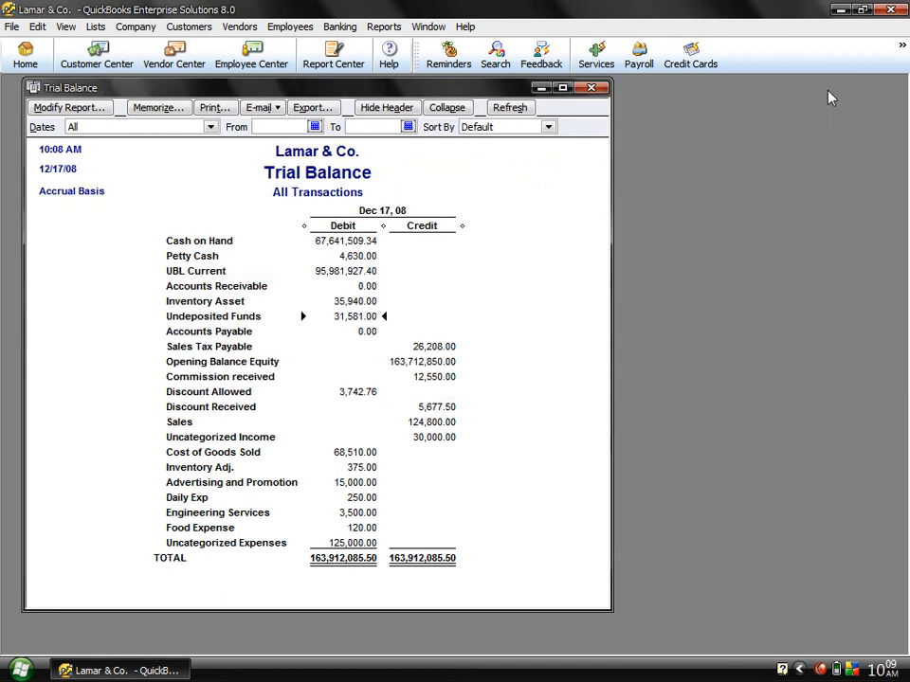
pyautogui.click(590, 88)
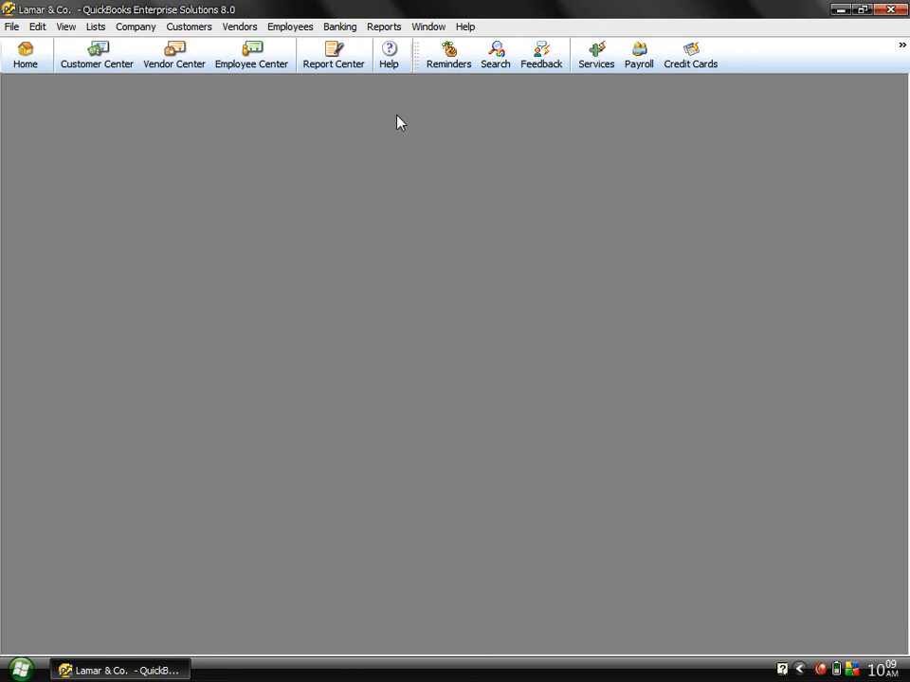
# Step: Deposit the Lamar Degree College sales receipt payment into the UBL Current account, and save and close the deposit
pyautogui.click(343, 27)
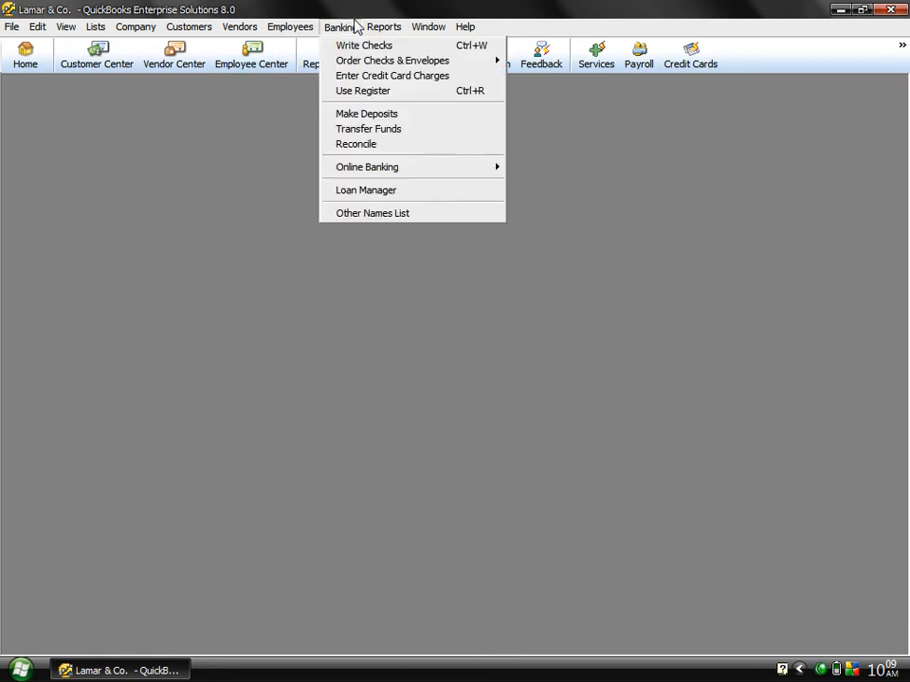
pyautogui.click(356, 116)
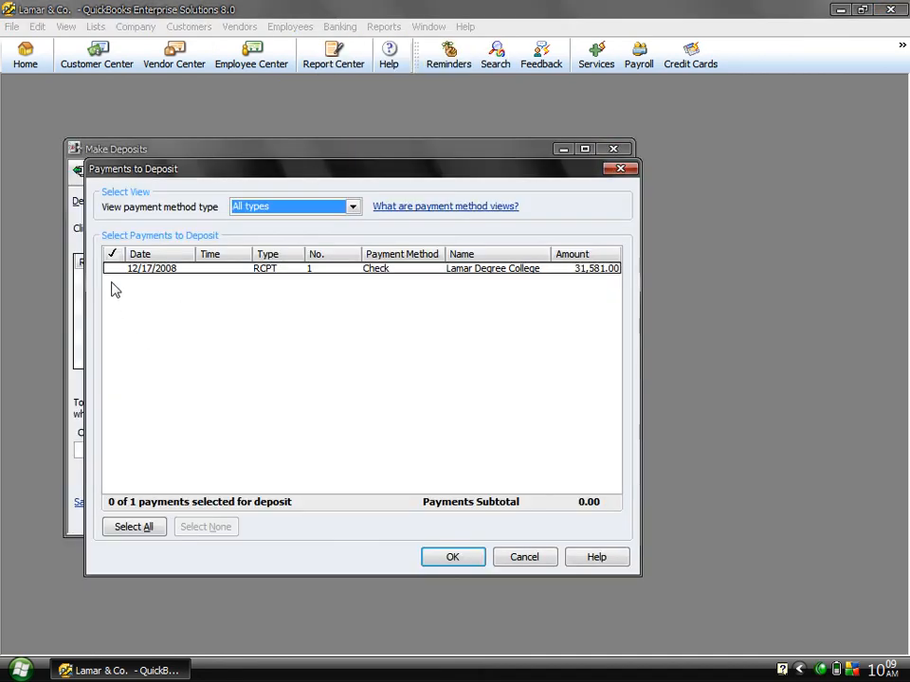
pyautogui.click(112, 270)
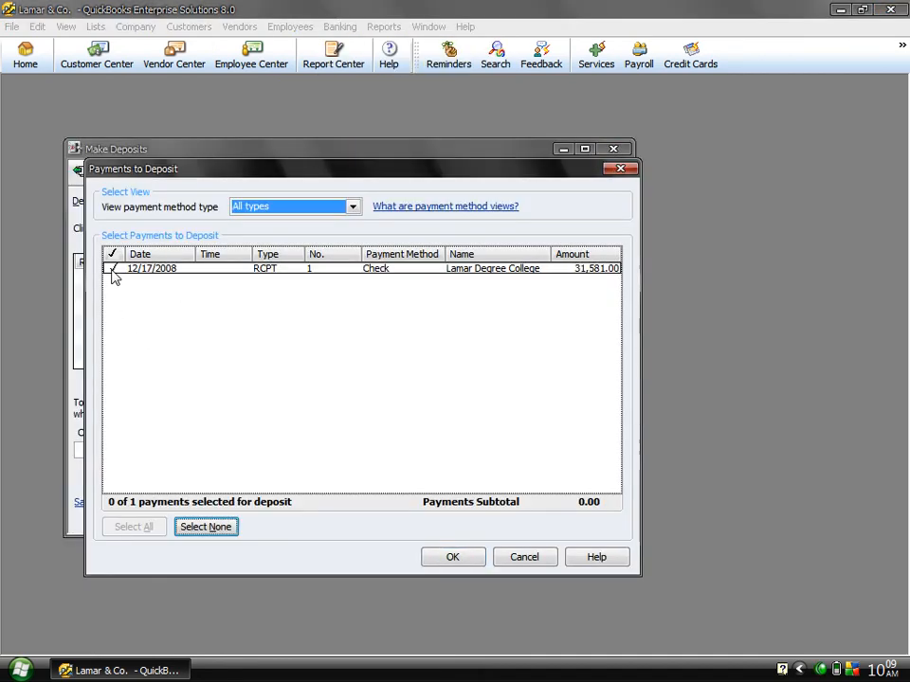
pyautogui.click(438, 557)
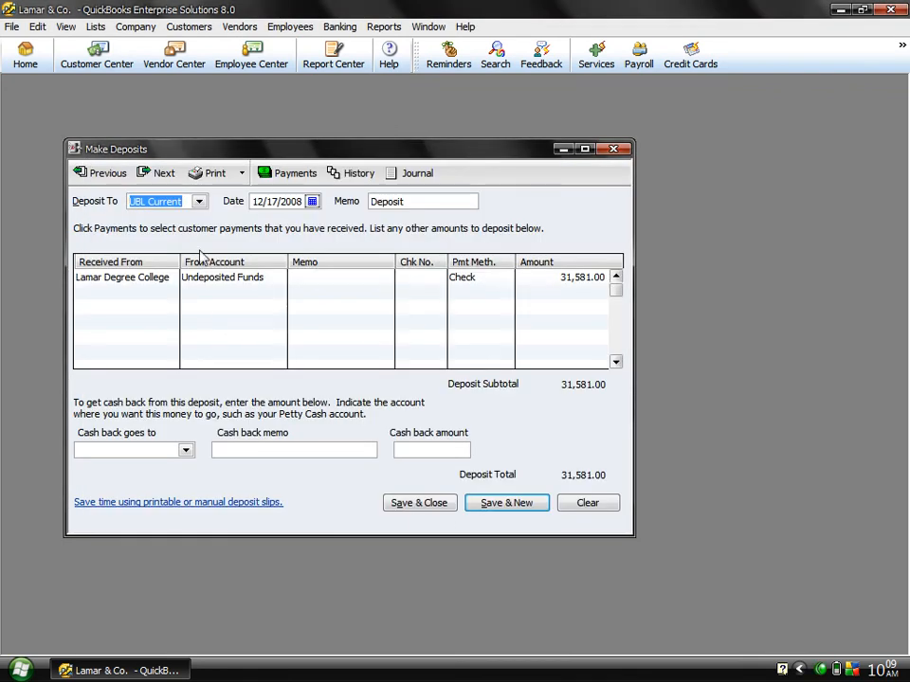
pyautogui.click(428, 504)
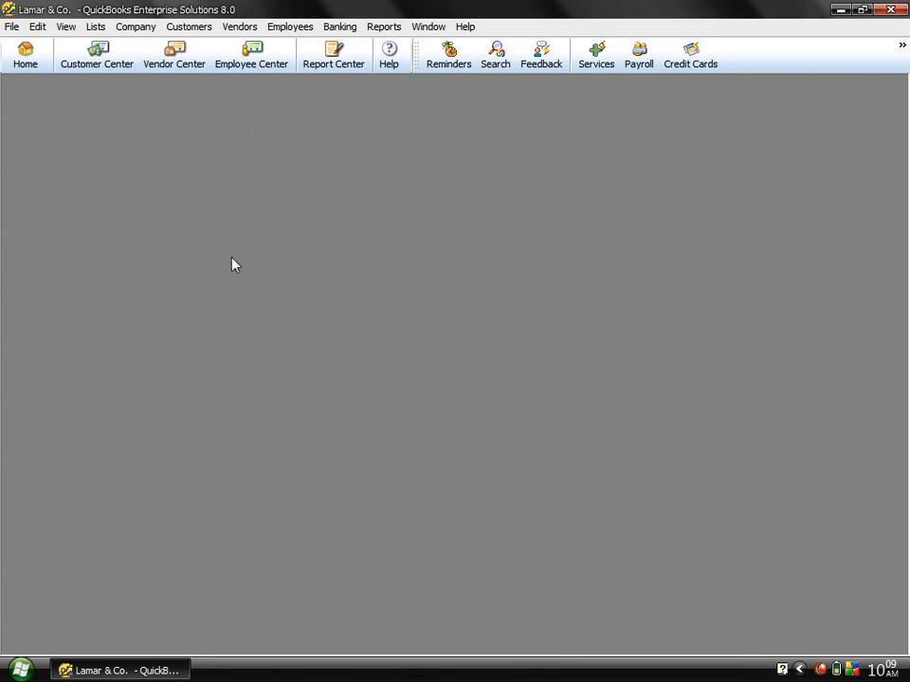
# Step: Verify the new deposit in the Trial Balance's UBL Current transaction detail, and close both reports
pyautogui.click(385, 26)
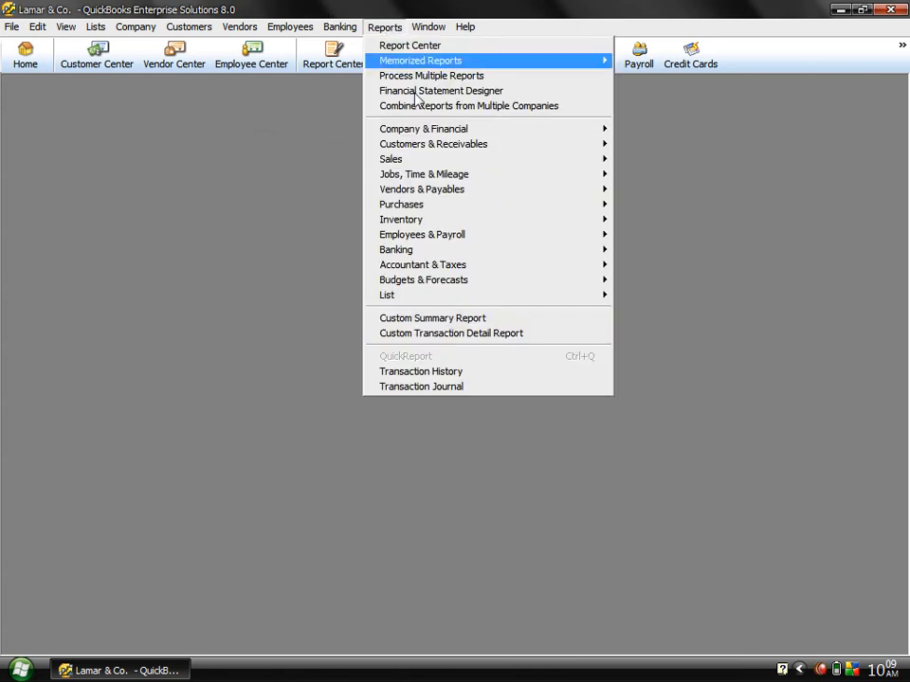
pyautogui.moveTo(538, 270)
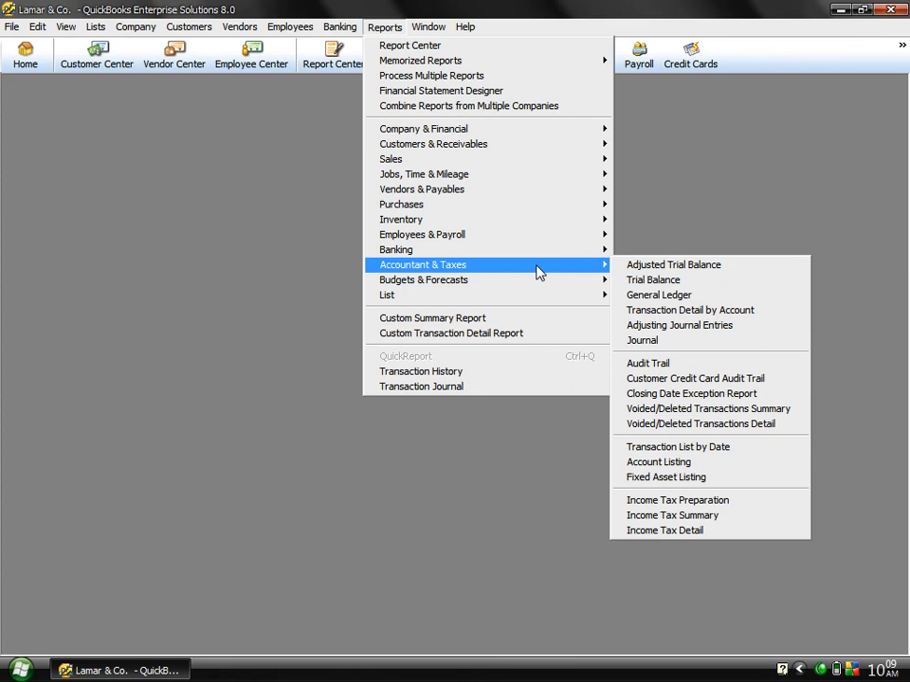
pyautogui.click(650, 283)
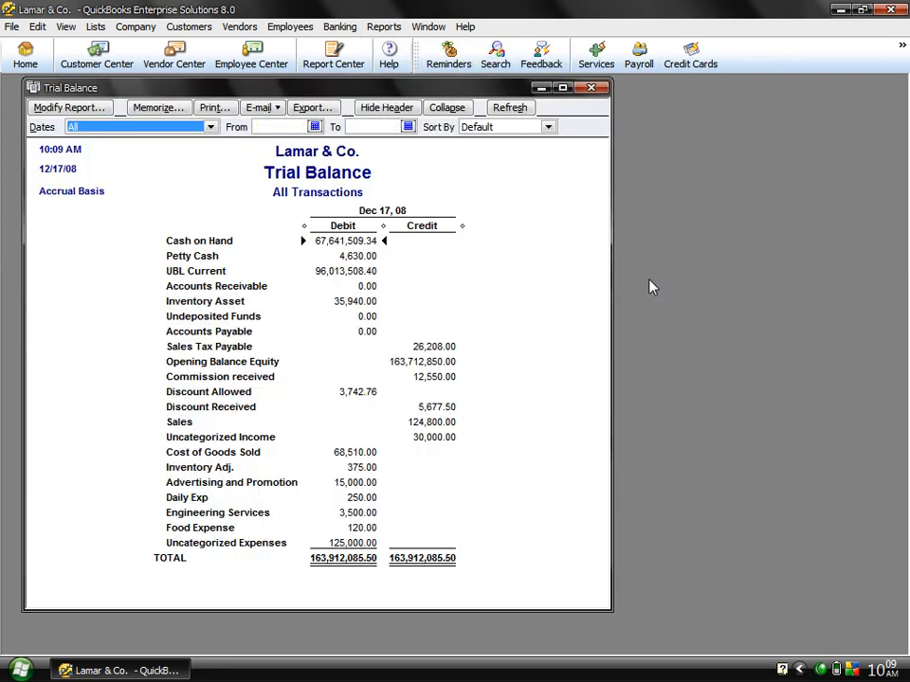
pyautogui.click(326, 272)
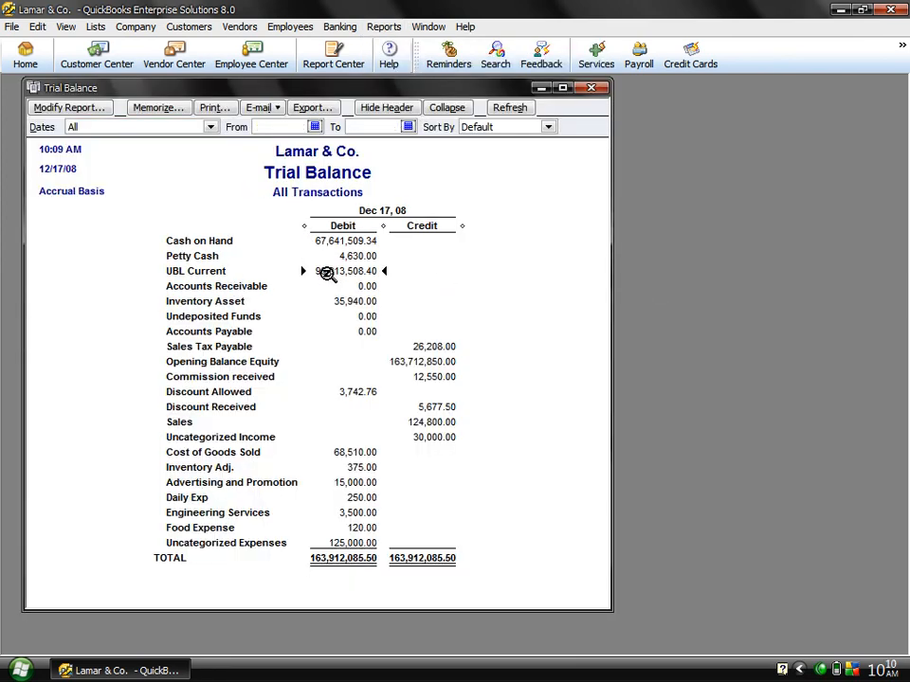
pyautogui.doubleClick(326, 272)
pyautogui.click(414, 349)
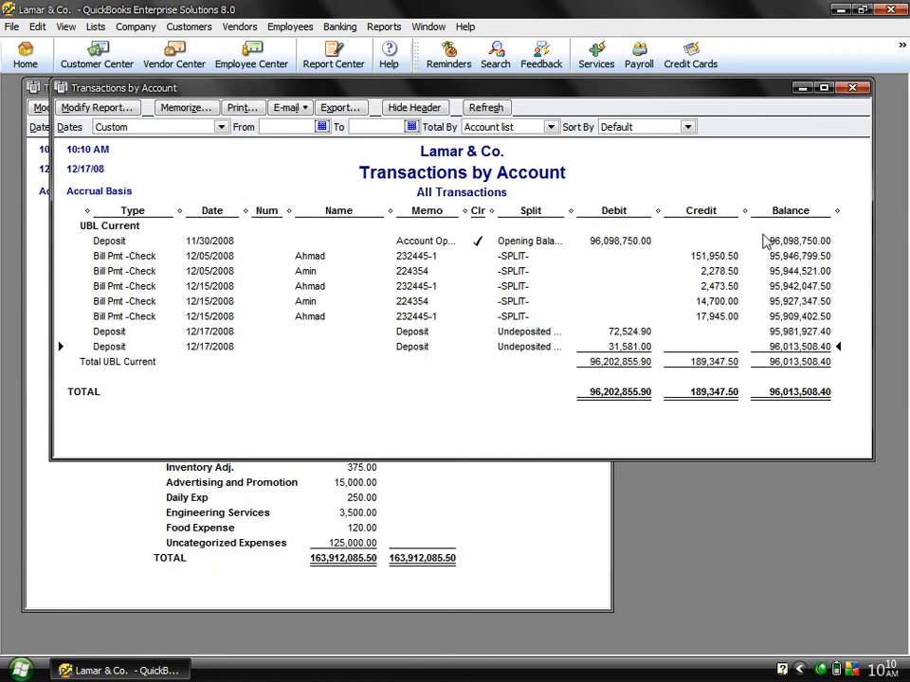
pyautogui.click(852, 88)
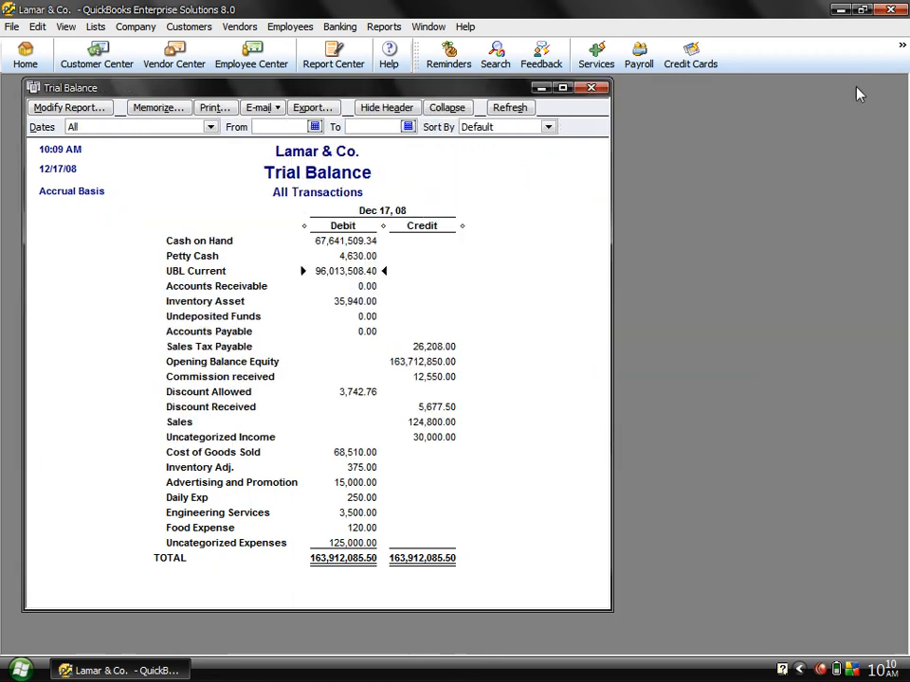
pyautogui.click(587, 88)
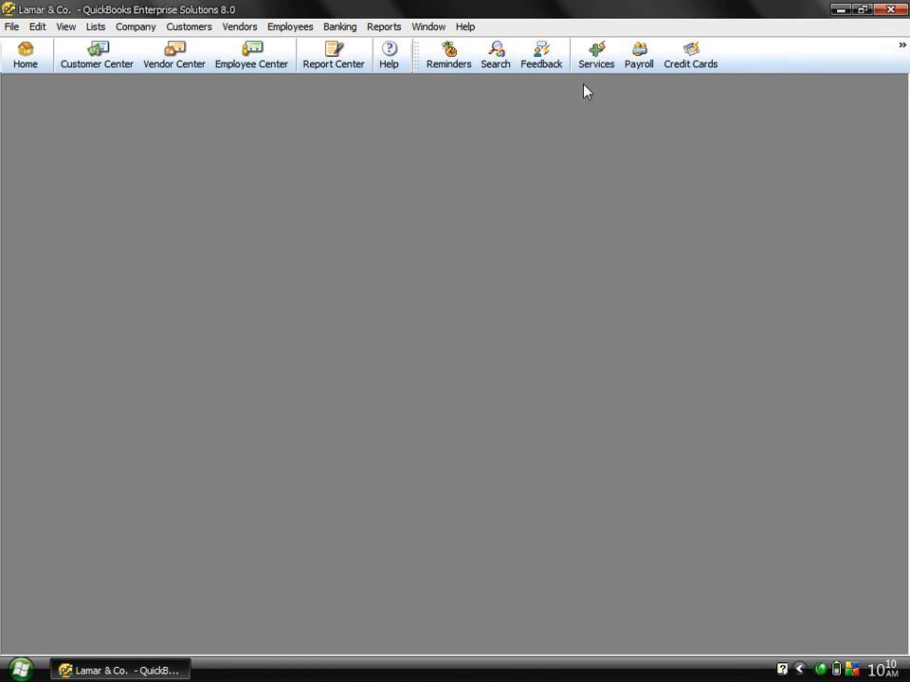
# Step: Create an invoice for the individual customer with 12 units of the Mouse item, and save and close it
pyautogui.click(180, 26)
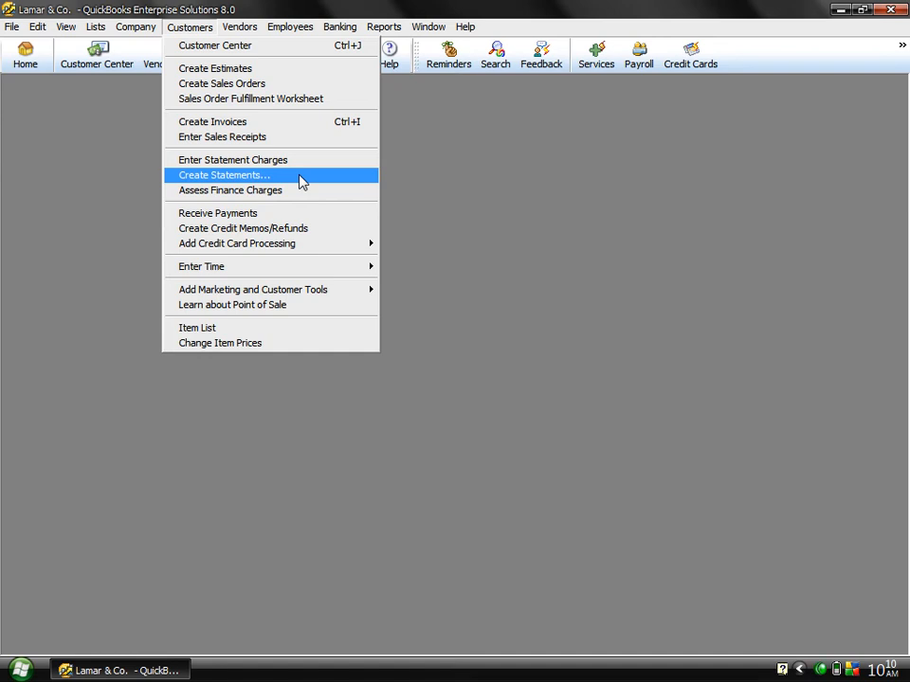
pyautogui.click(277, 133)
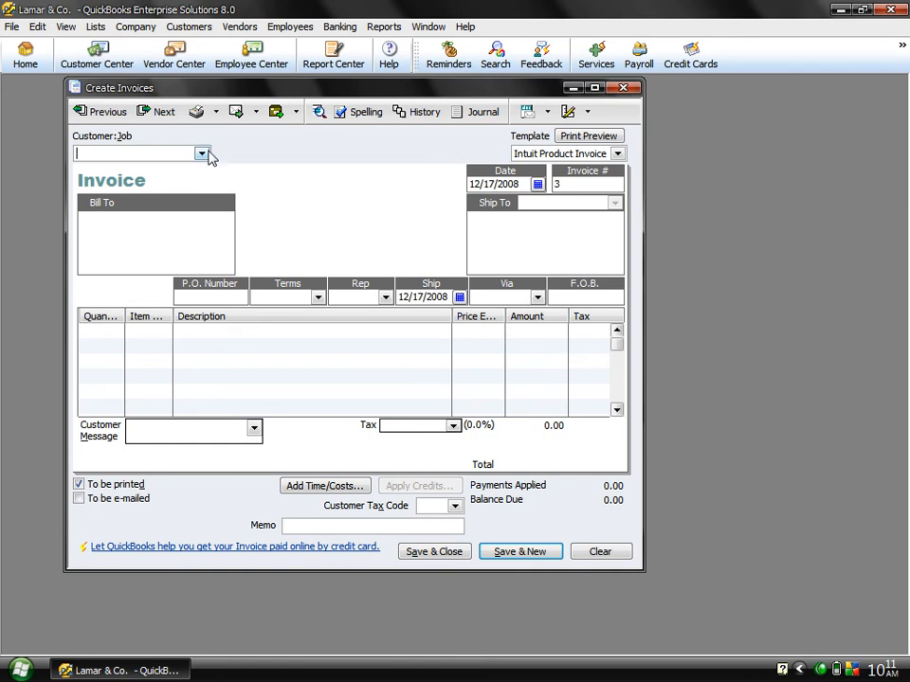
pyautogui.click(201, 153)
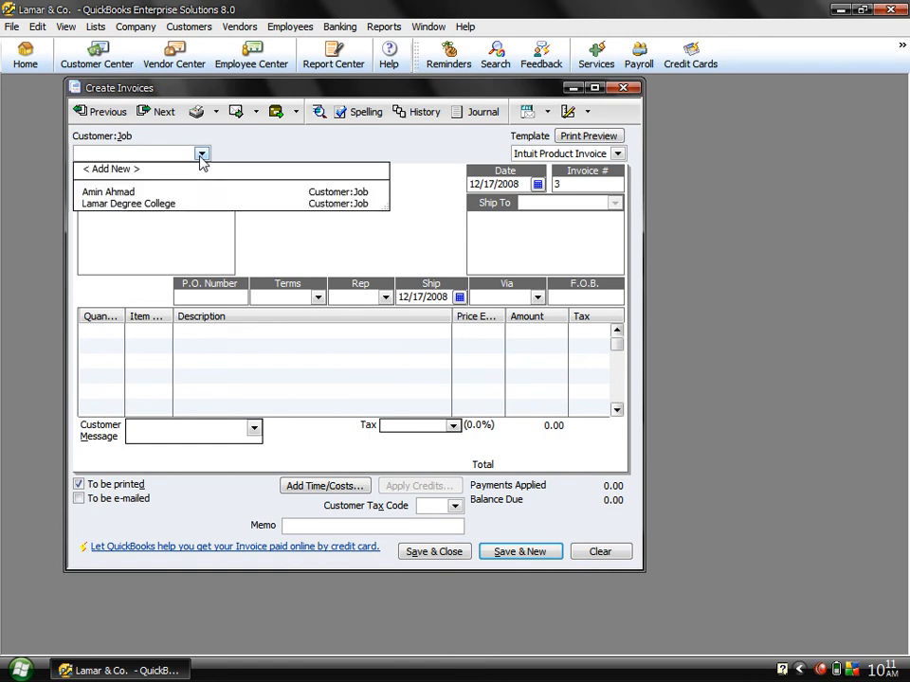
pyautogui.click(132, 192)
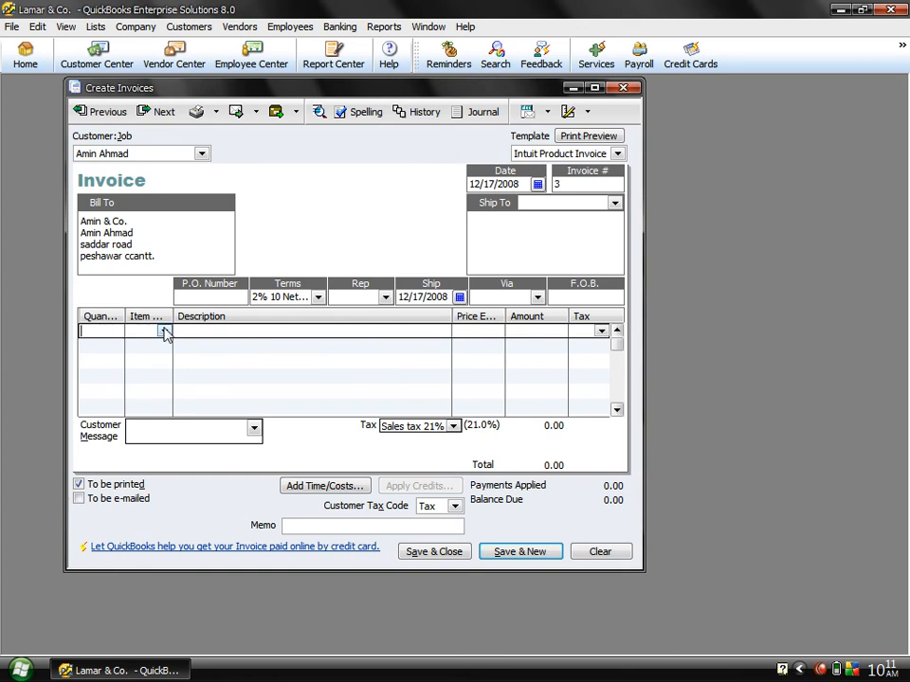
pyautogui.click(164, 330)
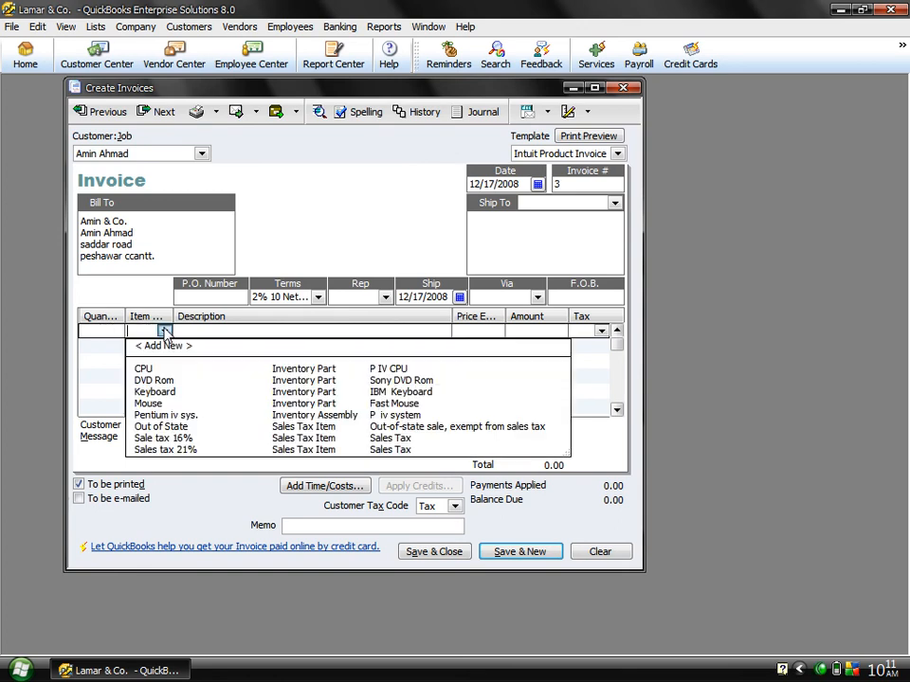
pyautogui.click(149, 405)
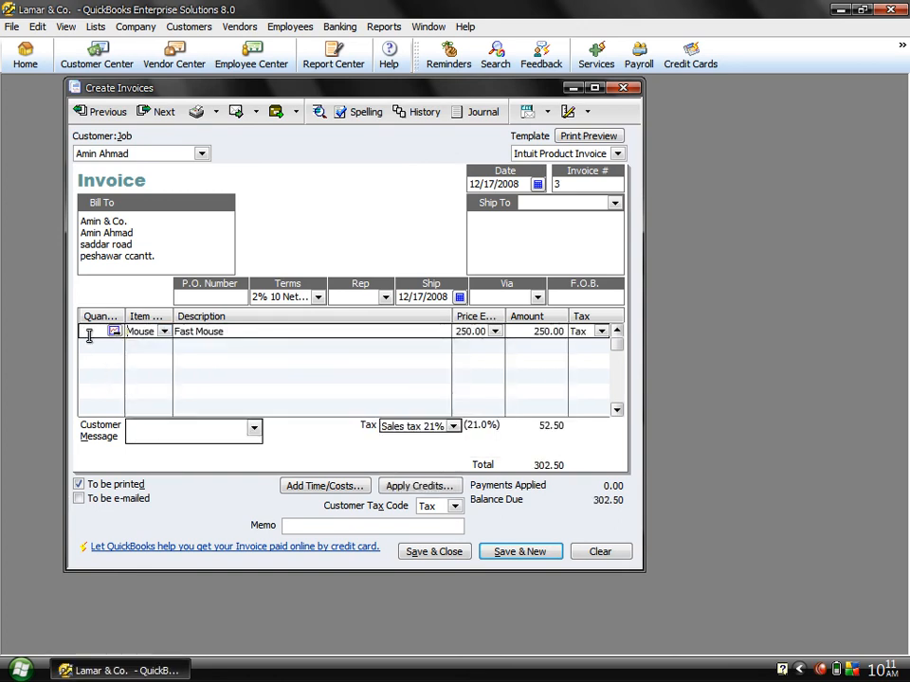
pyautogui.write('12')
pyautogui.press('Tab')
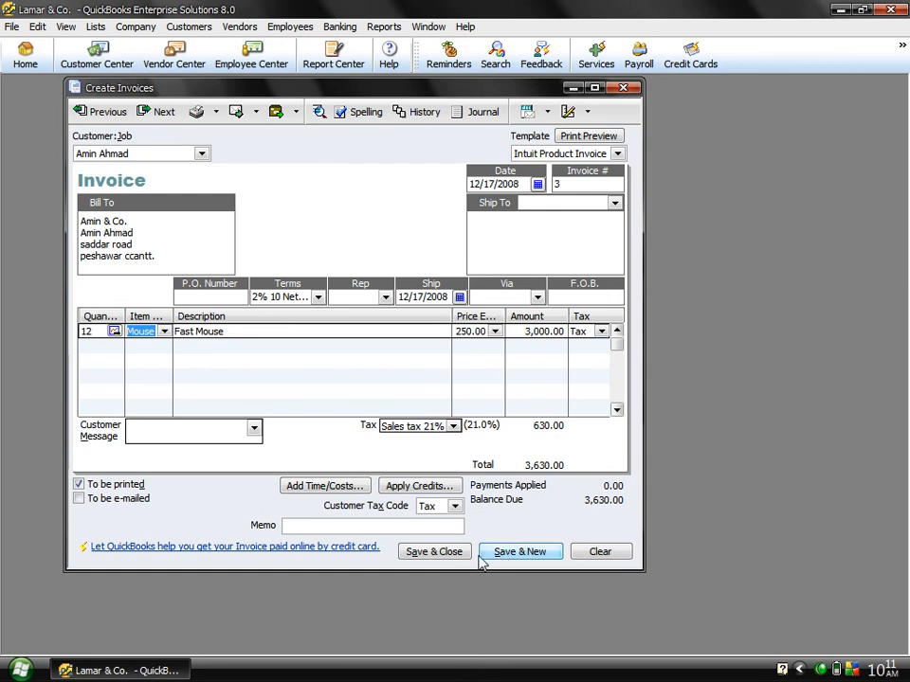
pyautogui.click(442, 555)
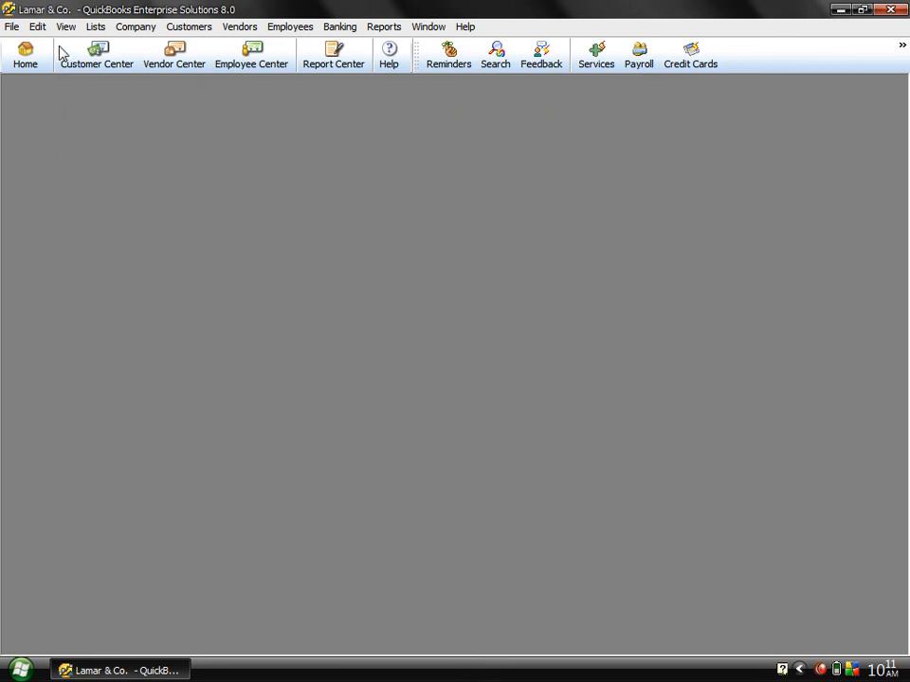
# Step: Check the invoiced customer's balance and transaction list in the Customer Center, and close it
pyautogui.click(99, 55)
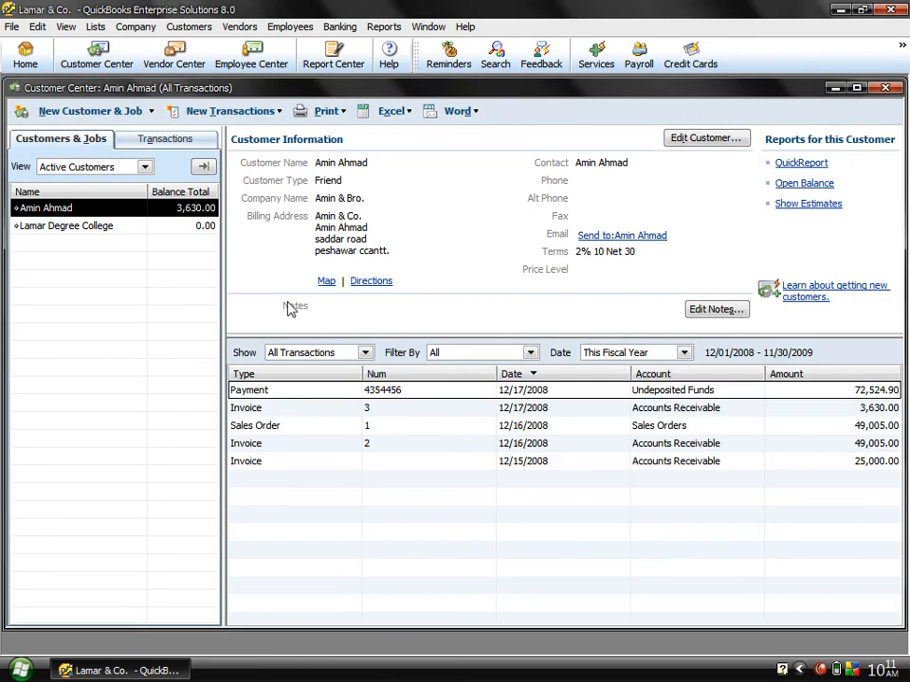
pyautogui.click(886, 88)
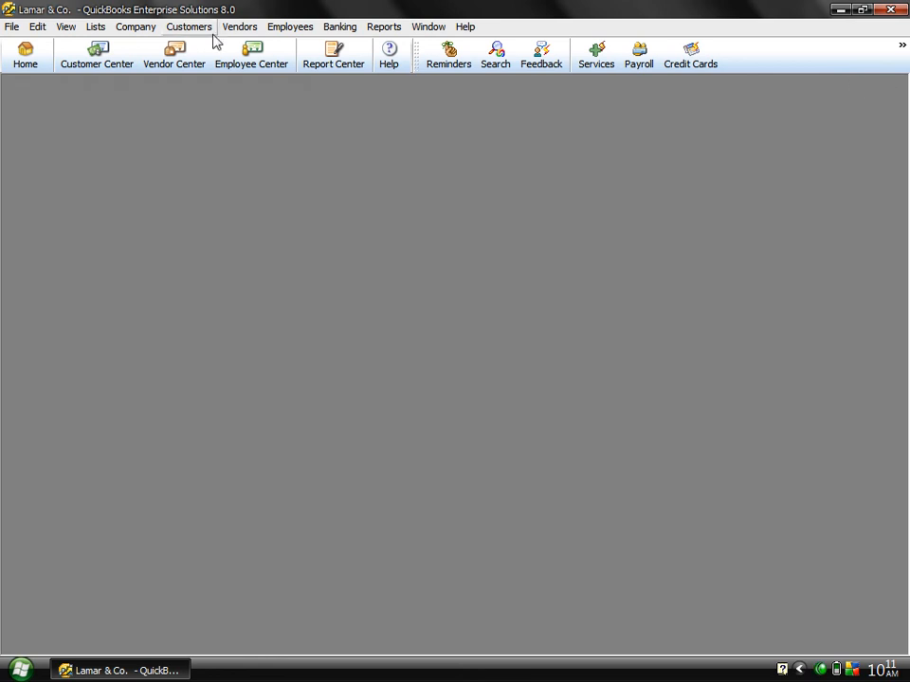
# Step: Open the Create Statements form for customer statements
pyautogui.click(175, 30)
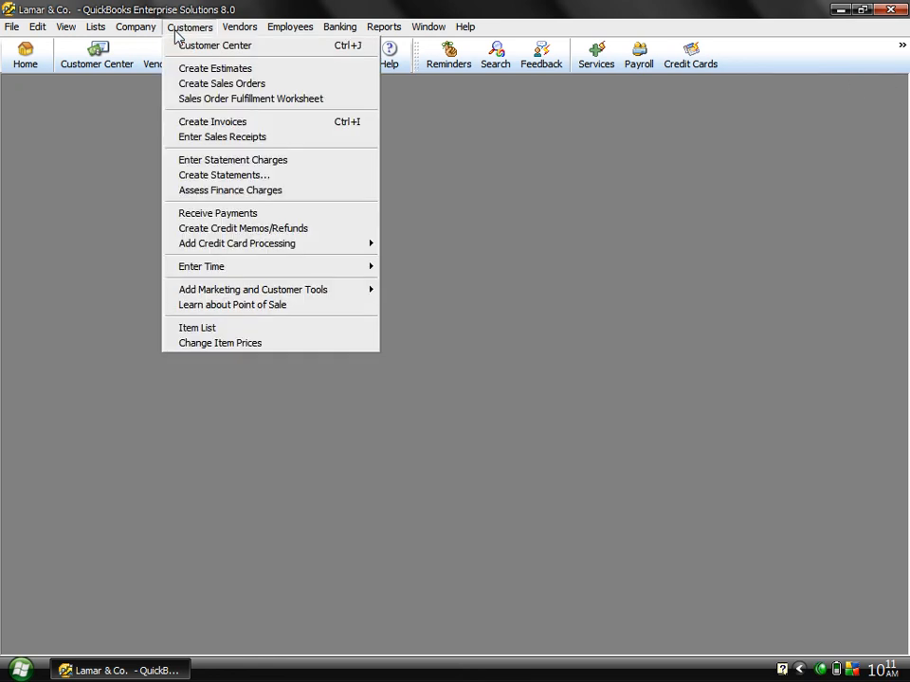
pyautogui.click(251, 177)
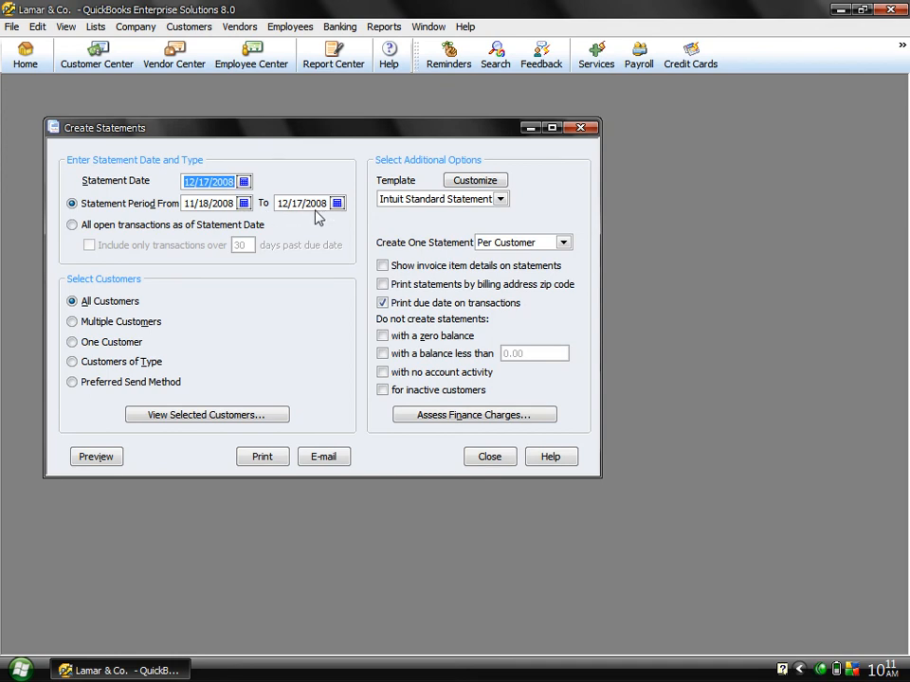
pyautogui.click(136, 227)
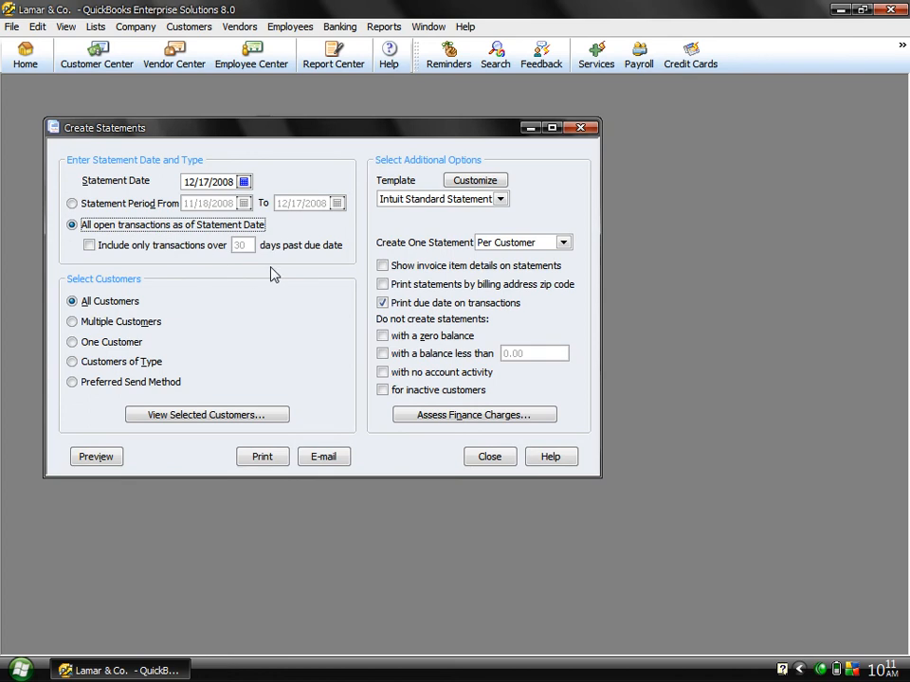
pyautogui.click(174, 251)
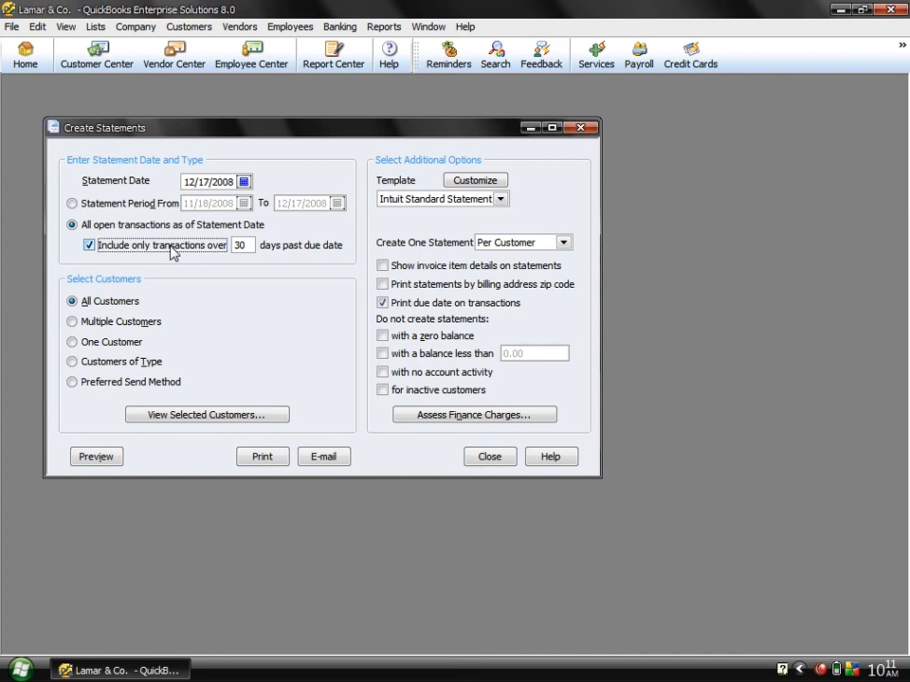
pyautogui.click(173, 249)
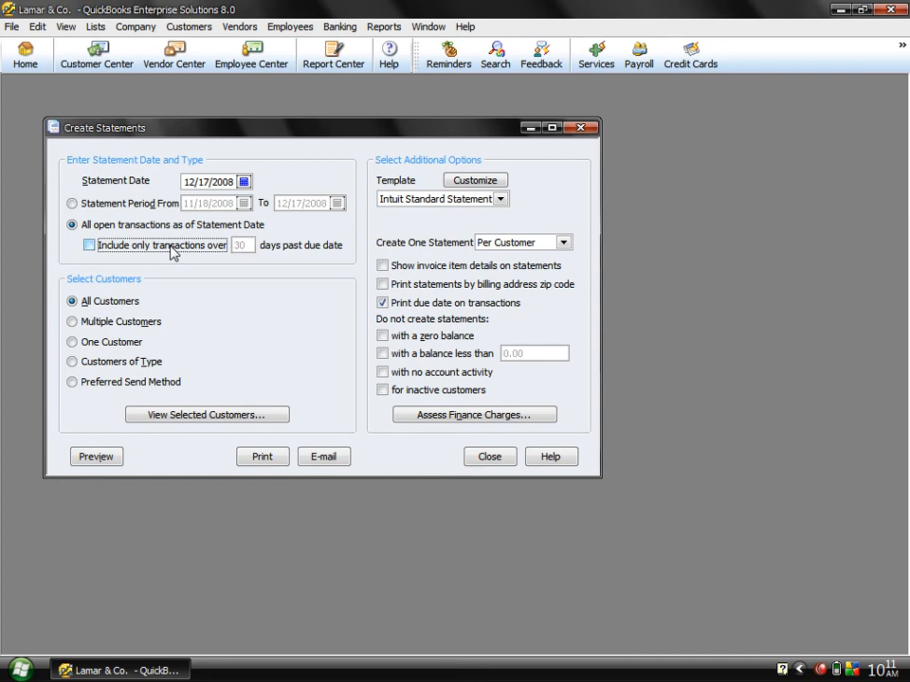
pyautogui.click(92, 205)
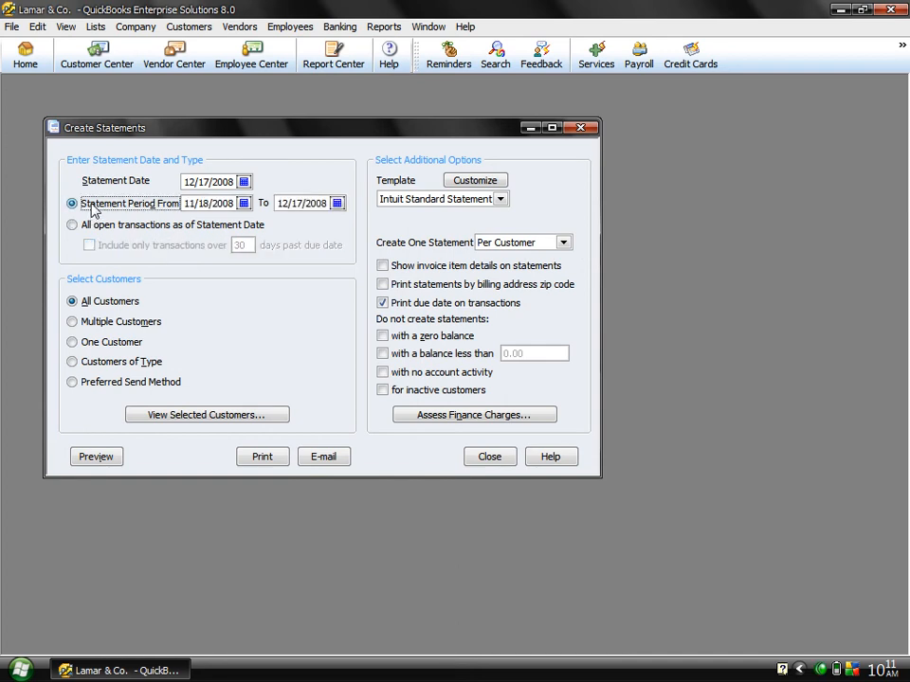
pyautogui.click(94, 324)
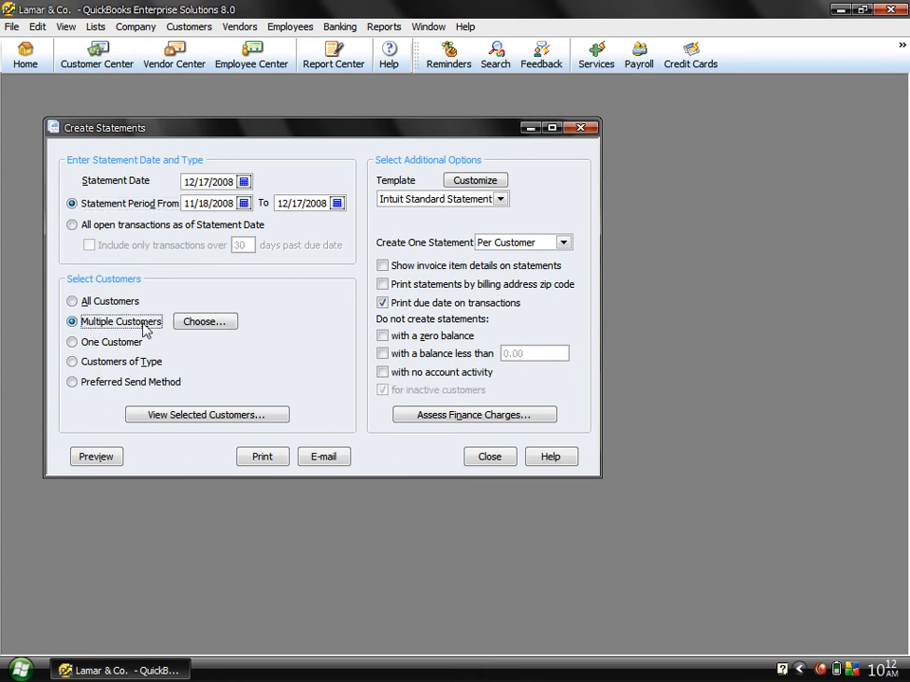
pyautogui.click(226, 325)
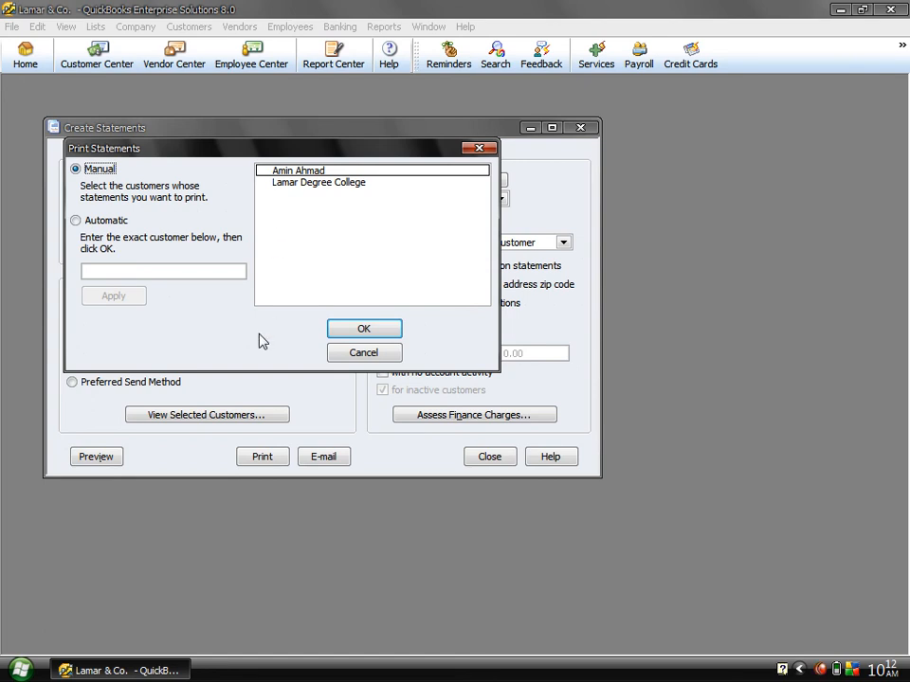
pyautogui.click(345, 359)
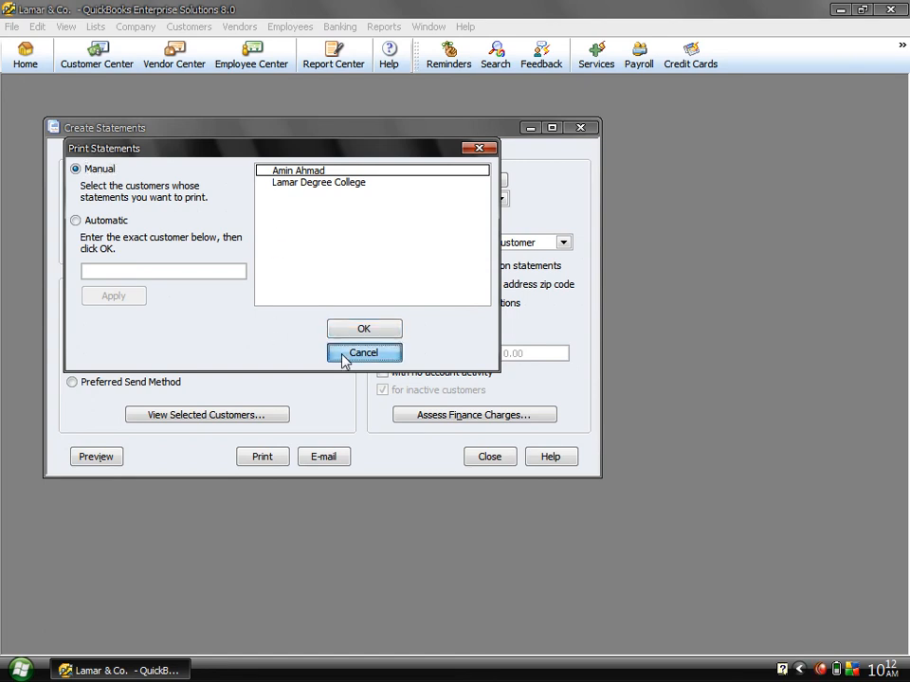
# Step: Limit the statement to one customer, choosing the individual customer who was just invoiced
pyautogui.click(95, 342)
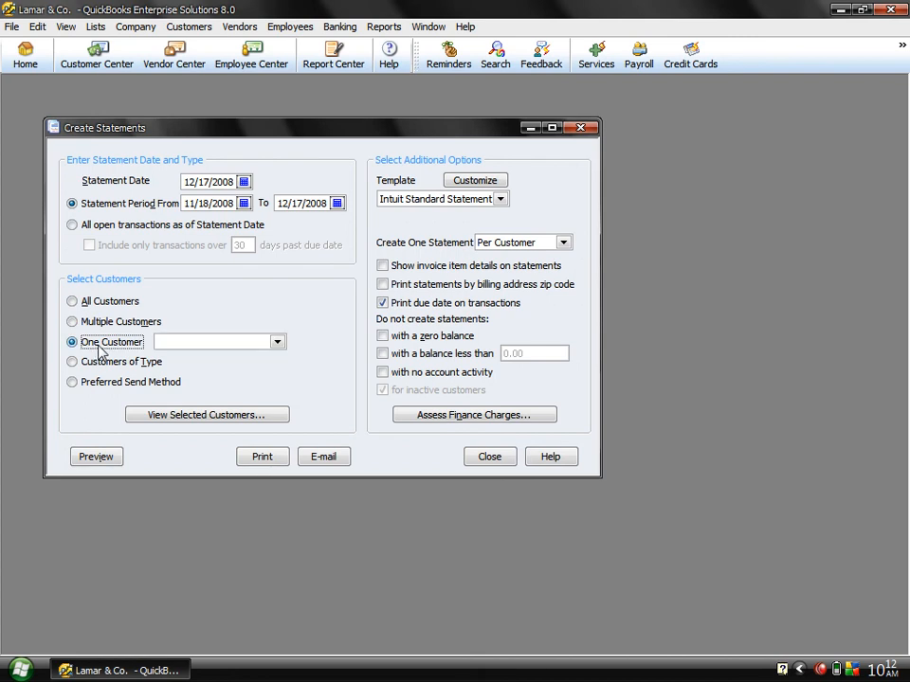
pyautogui.click(280, 345)
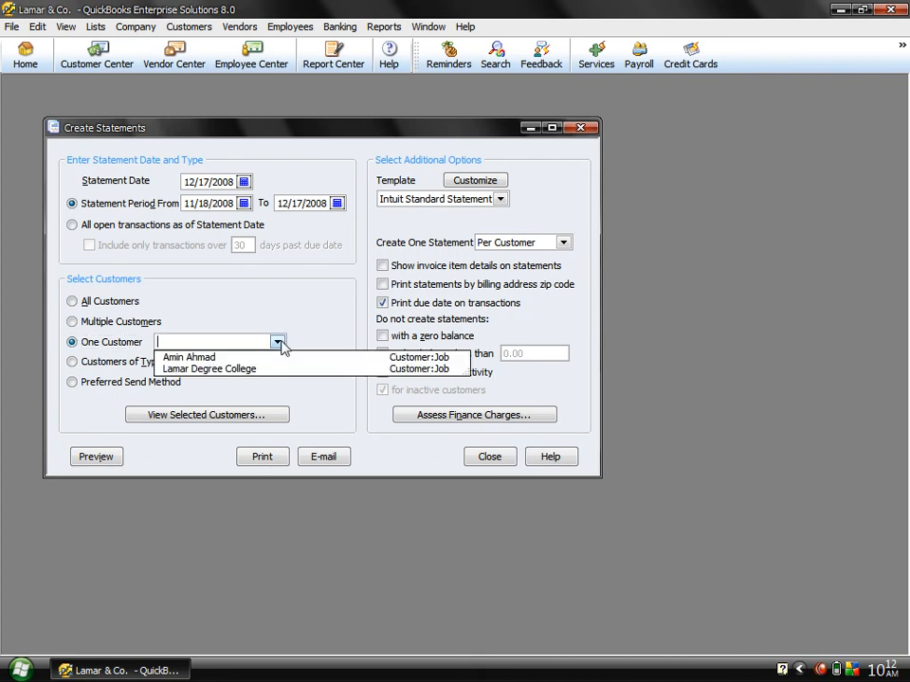
pyautogui.click(186, 358)
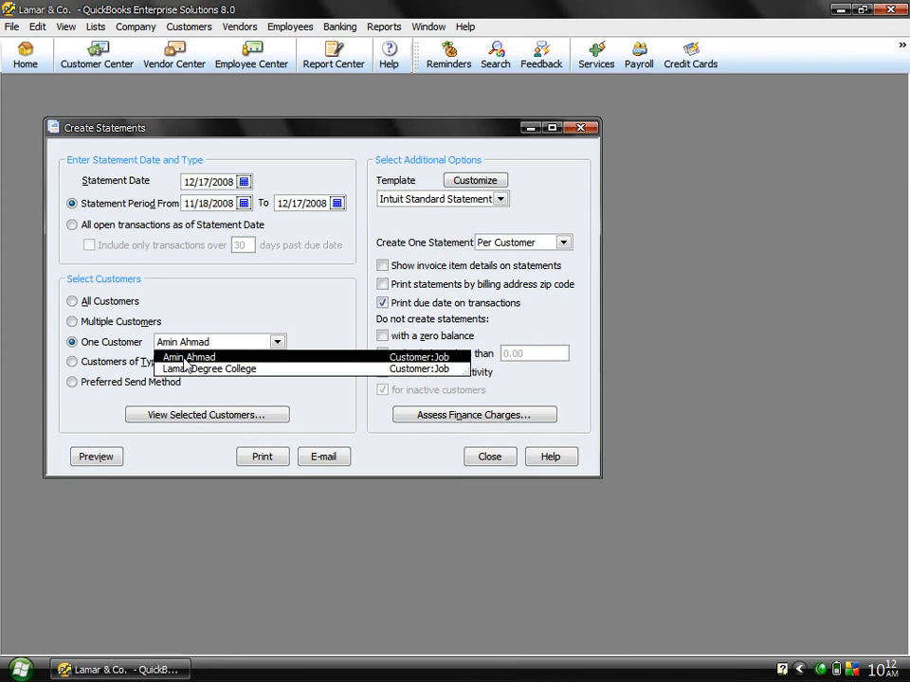
pyautogui.click(120, 367)
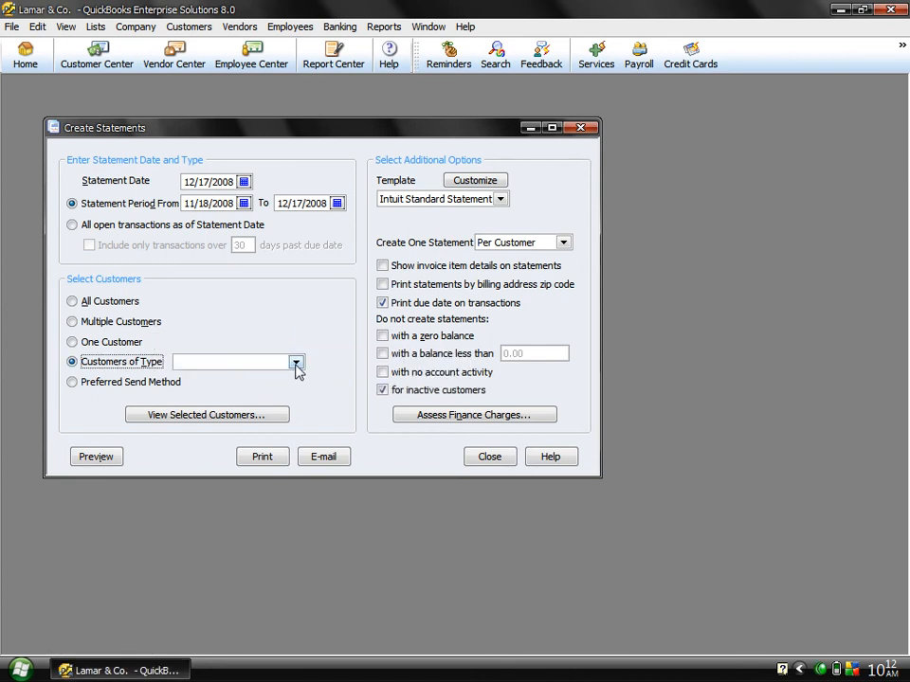
pyautogui.click(295, 366)
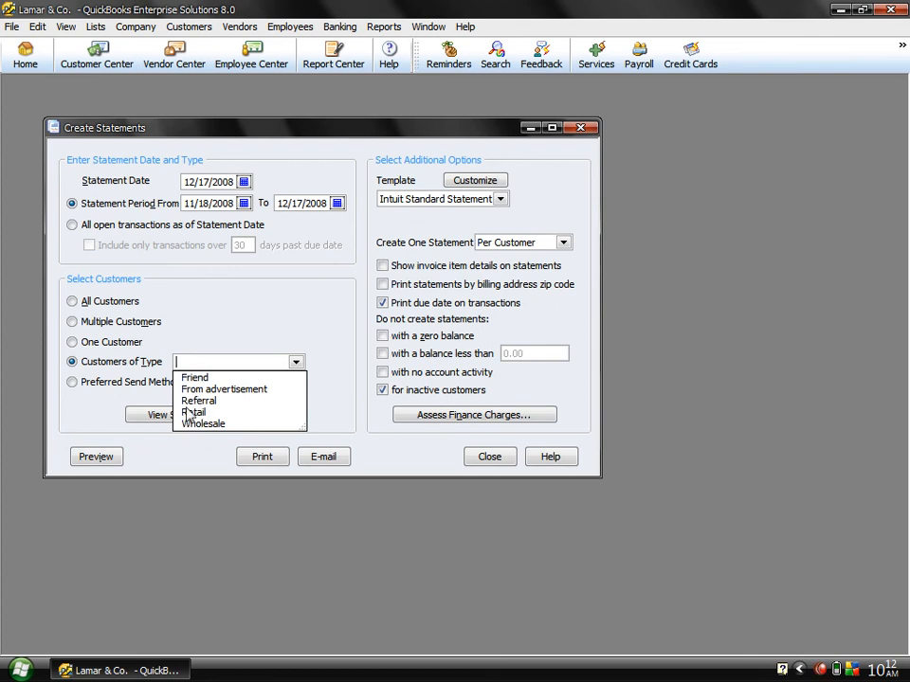
pyautogui.click(128, 384)
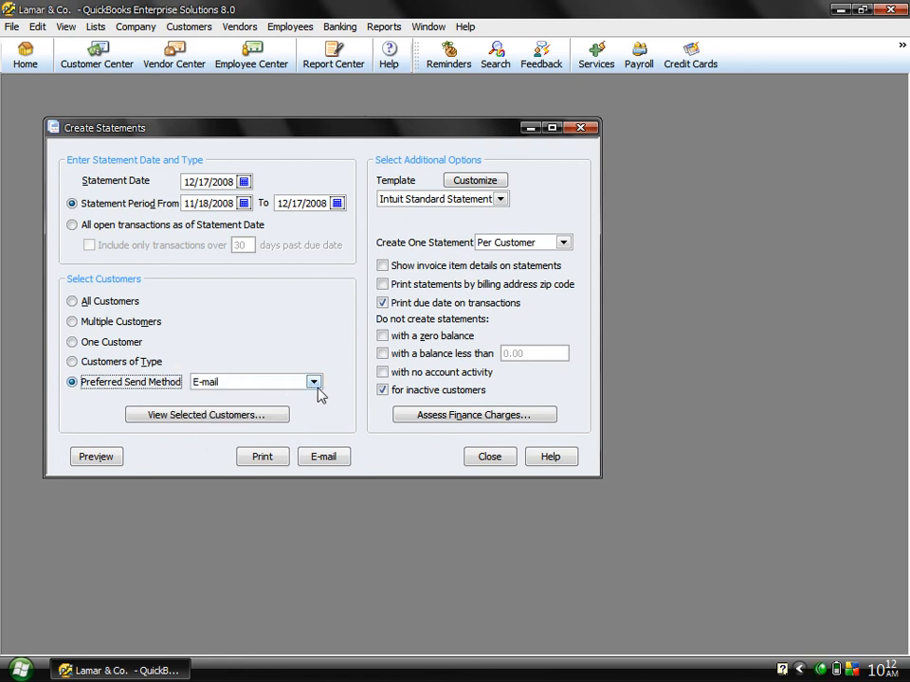
pyautogui.click(314, 383)
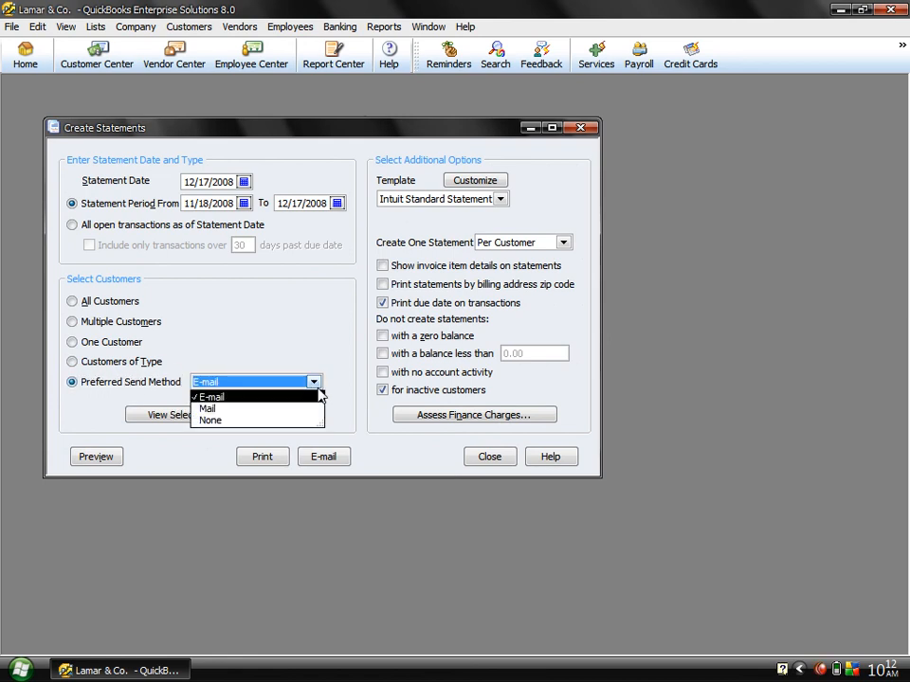
pyautogui.click(224, 398)
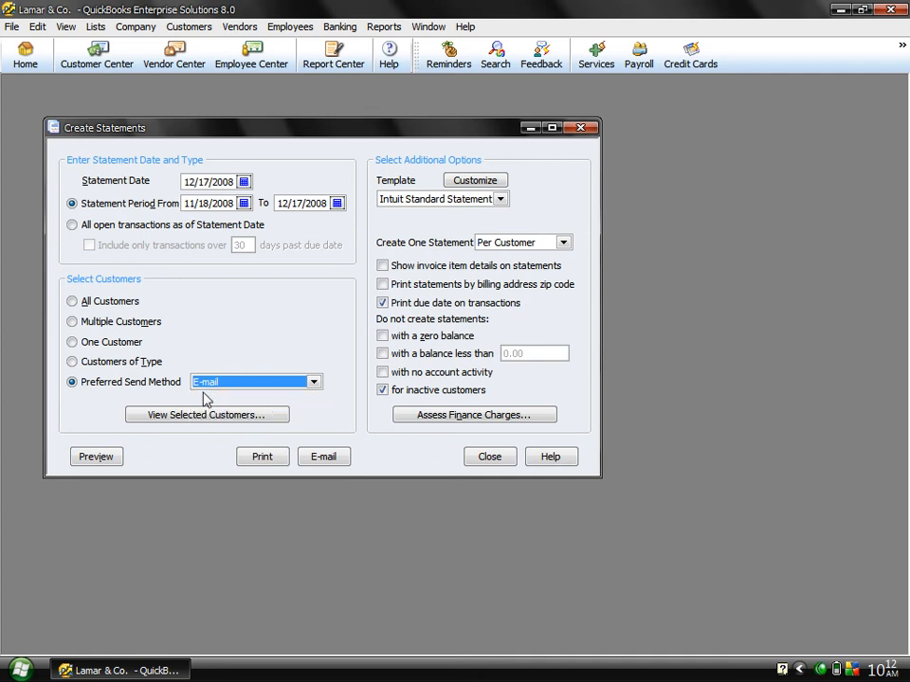
# Step: Select the One Customer option, show invoice item details on statements, and exclude statements with a zero balance
pyautogui.click(96, 342)
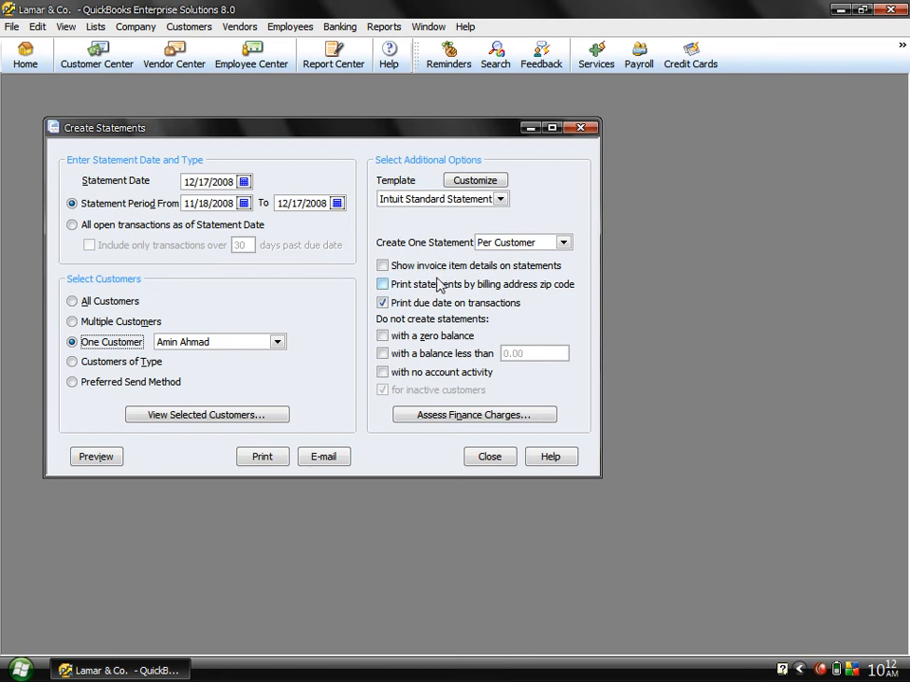
pyautogui.click(517, 270)
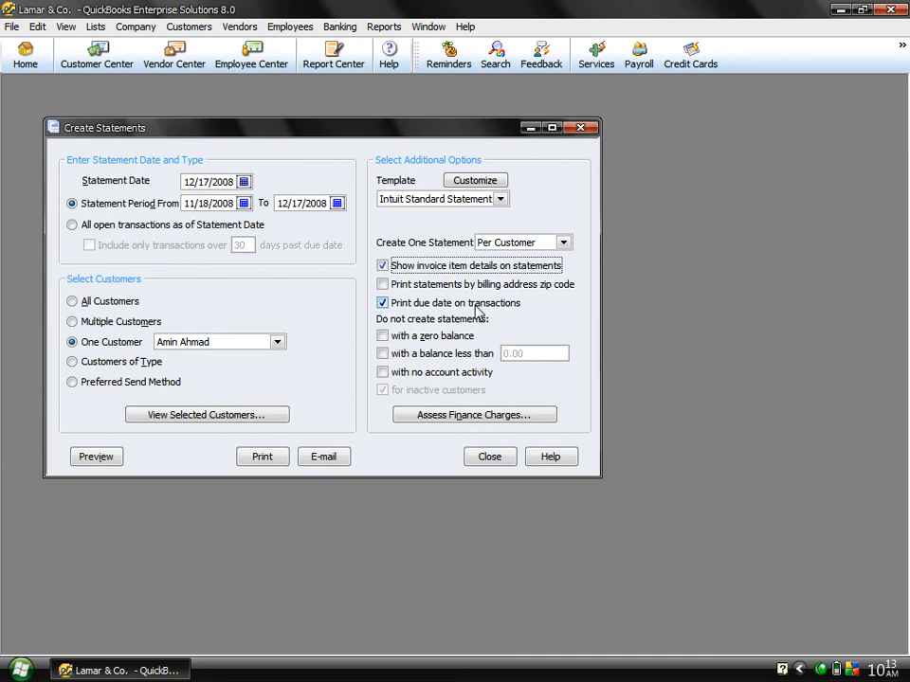
pyautogui.click(426, 343)
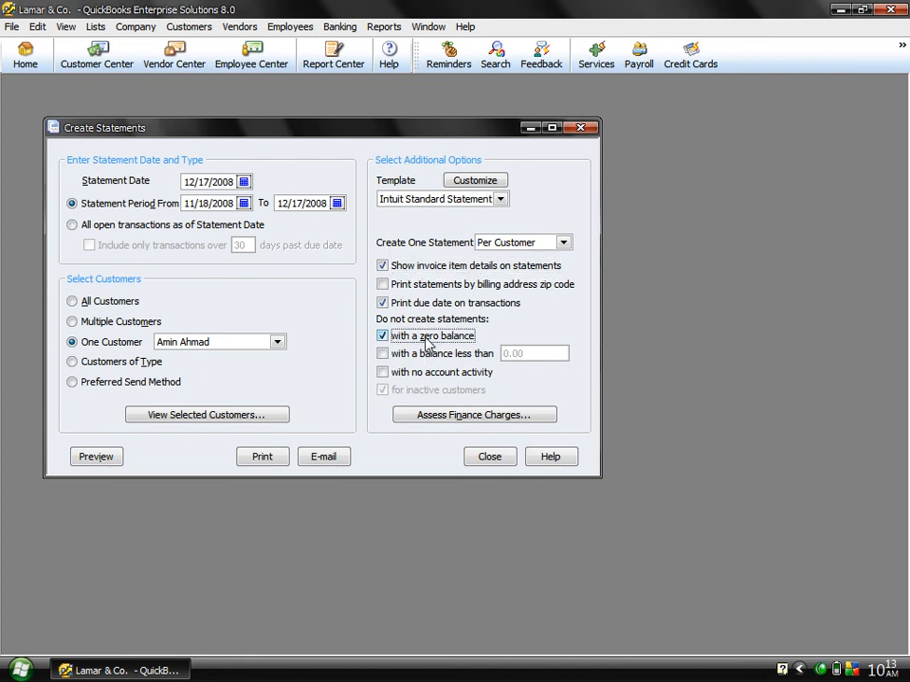
pyautogui.click(406, 358)
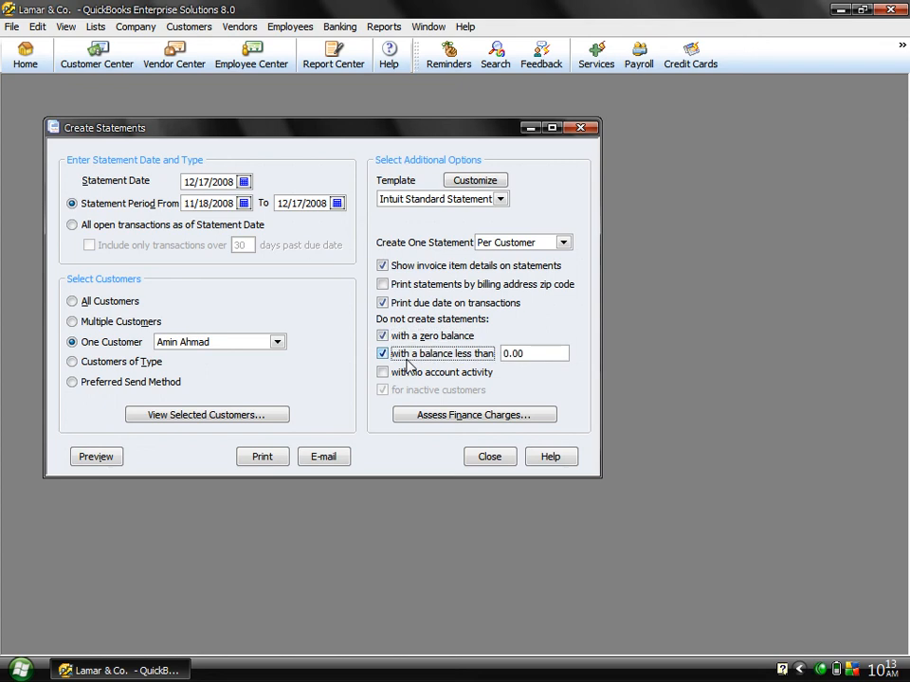
pyautogui.click(543, 354)
pyautogui.moveTo(543, 353); pyautogui.dragTo(425, 354)
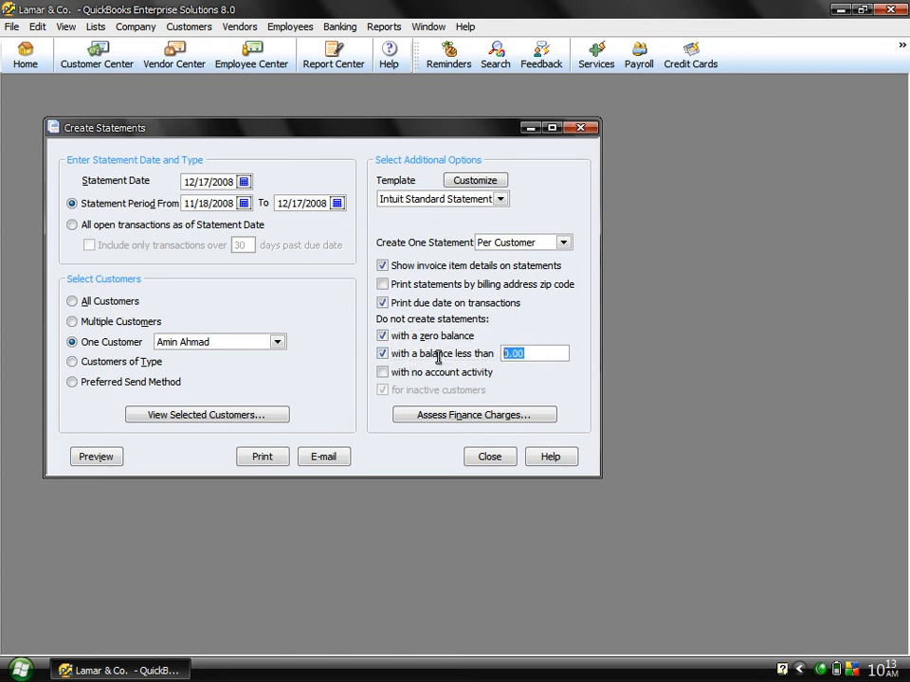
pyautogui.click(442, 358)
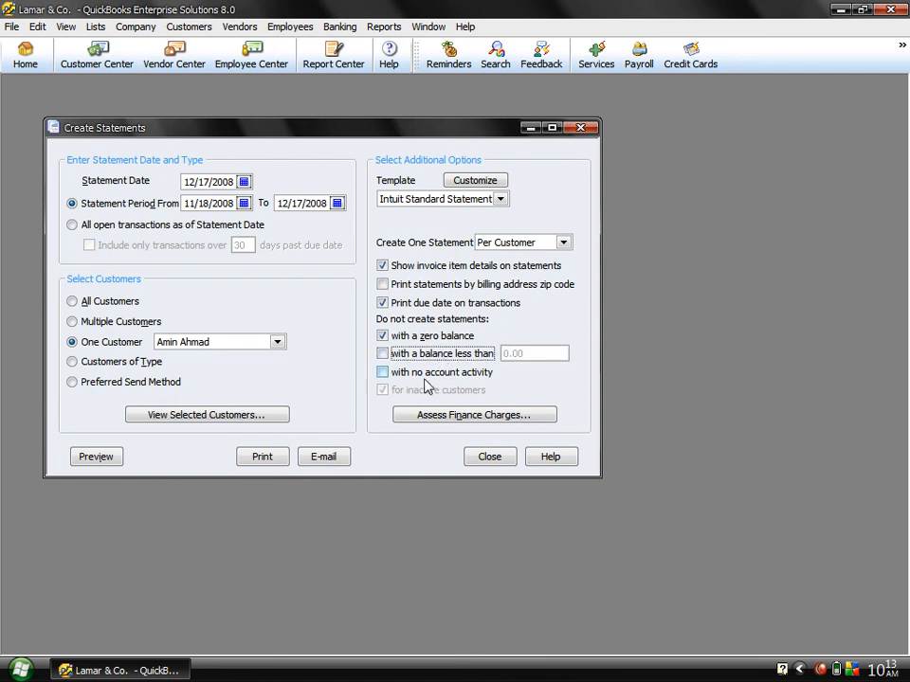
pyautogui.click(426, 383)
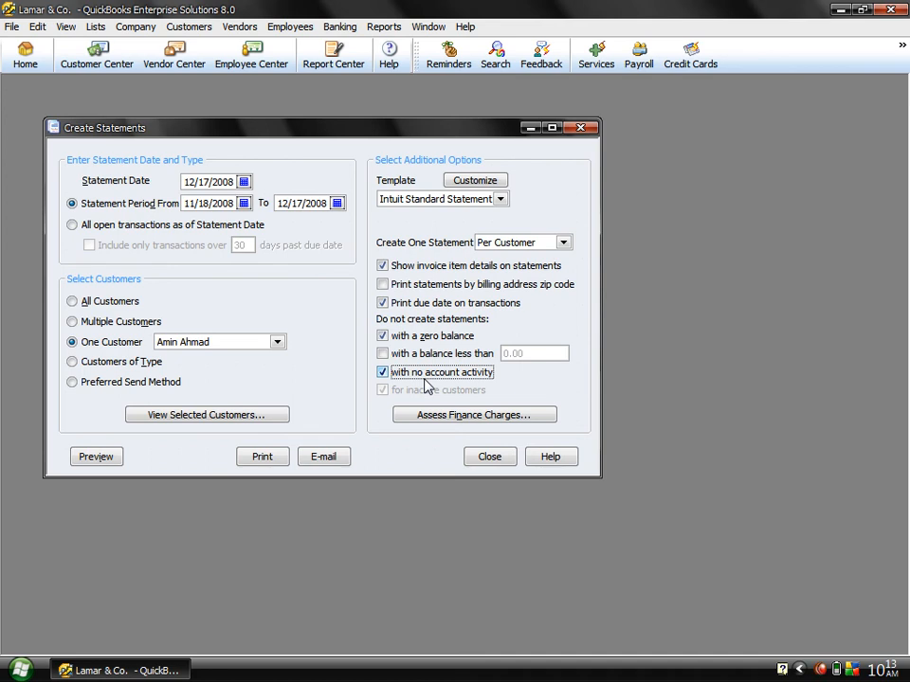
pyautogui.click(425, 377)
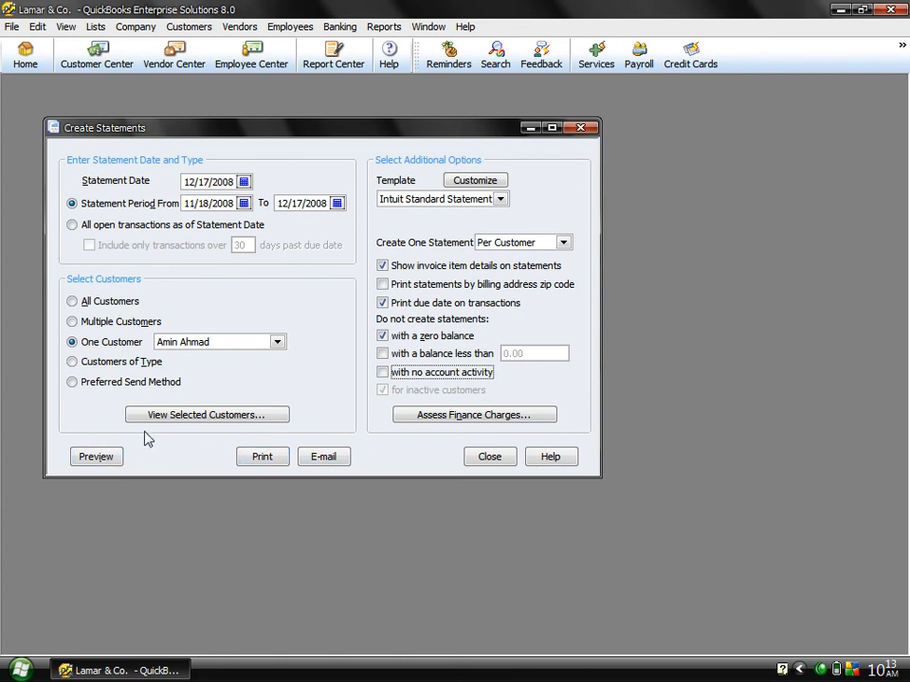
# Step: Preview the selected customer's statement, examine its transactions and aging summary, and close the preview and the statement form
pyautogui.click(97, 457)
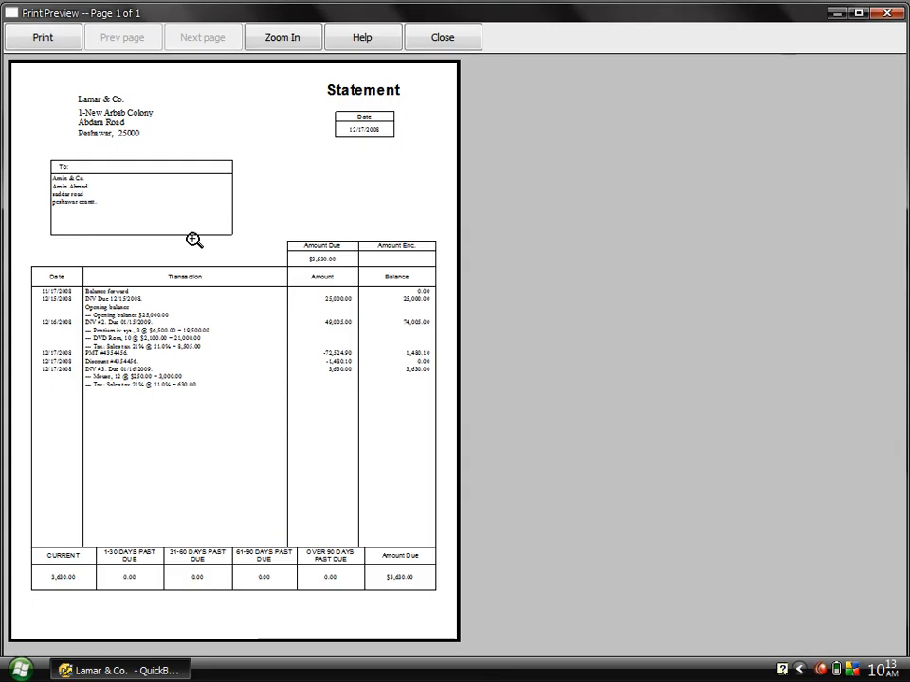
pyautogui.click(237, 97)
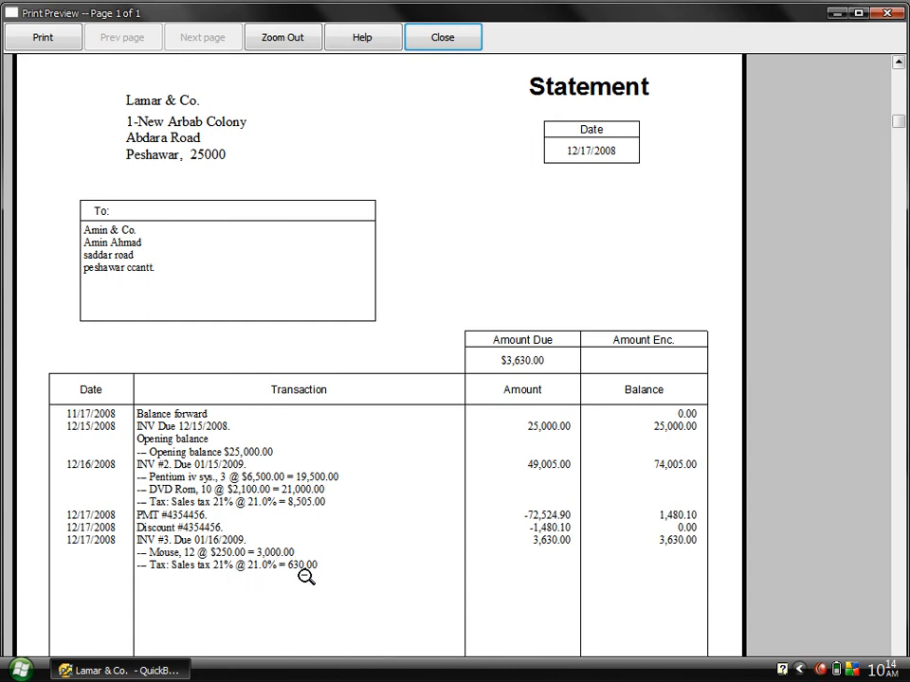
pyautogui.click(533, 553)
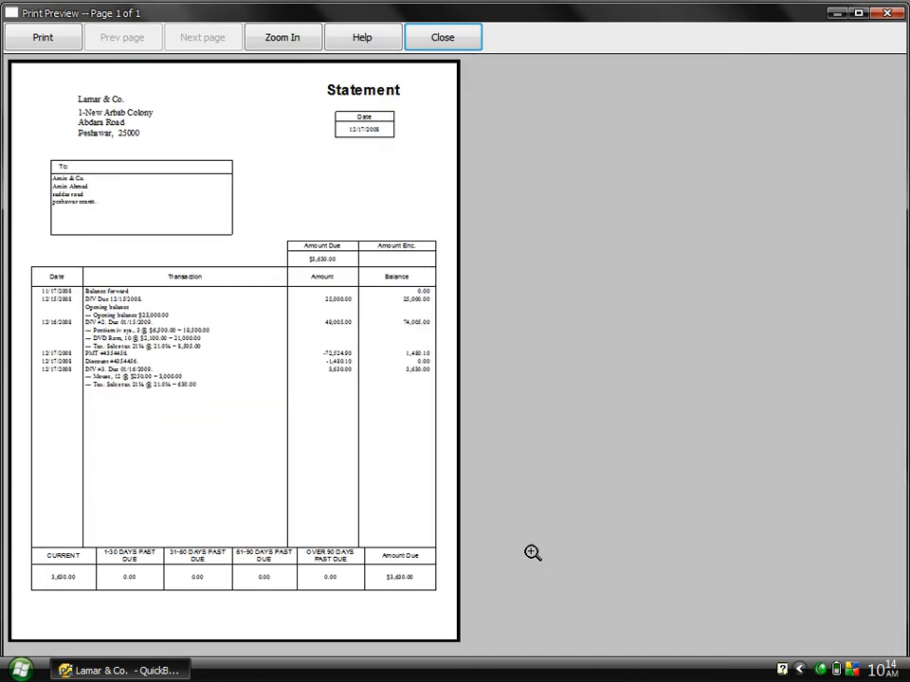
pyautogui.click(74, 573)
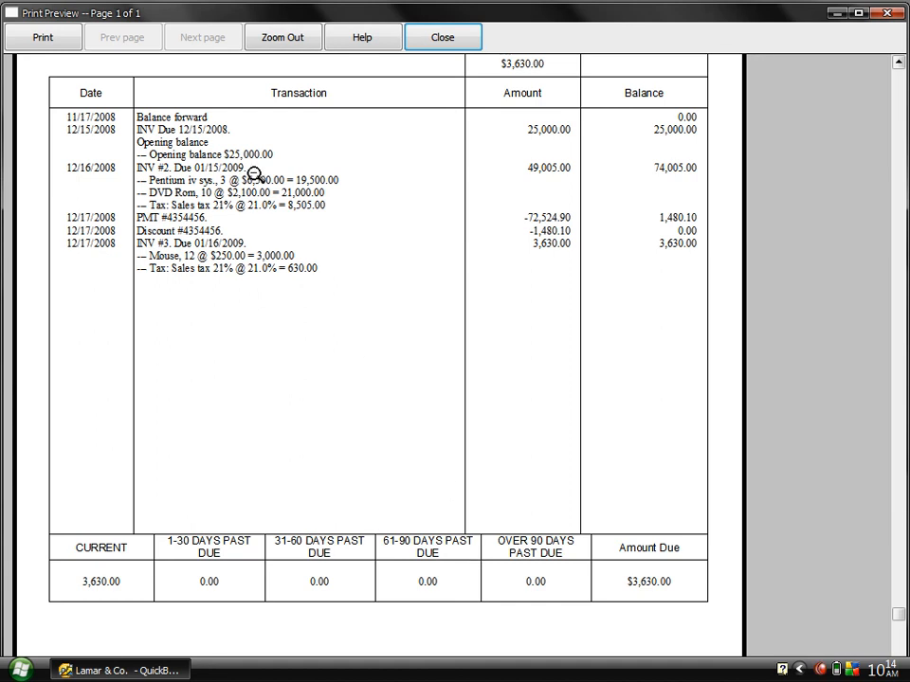
pyautogui.click(226, 294)
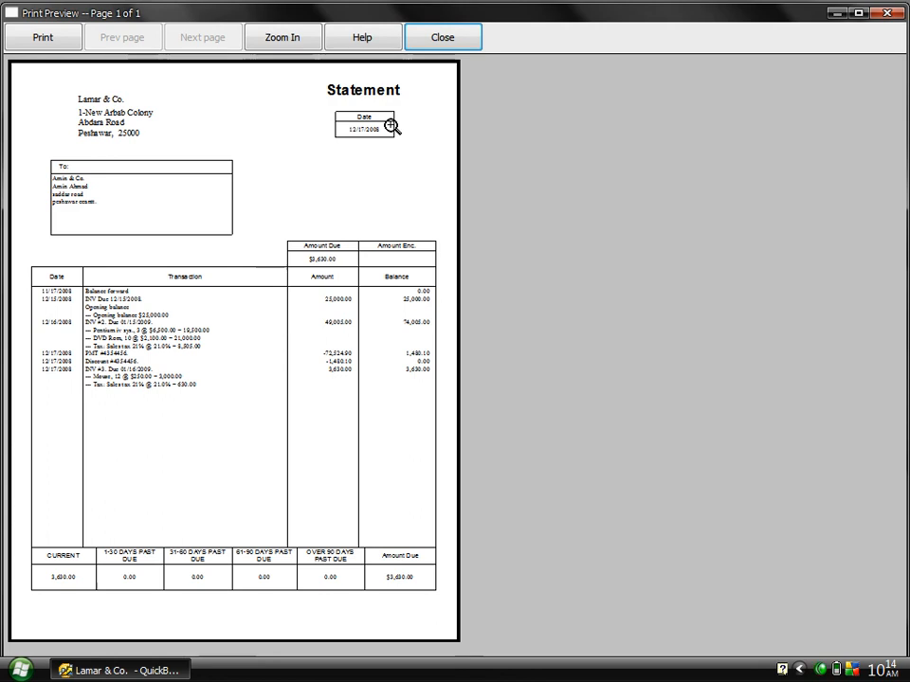
pyautogui.click(435, 40)
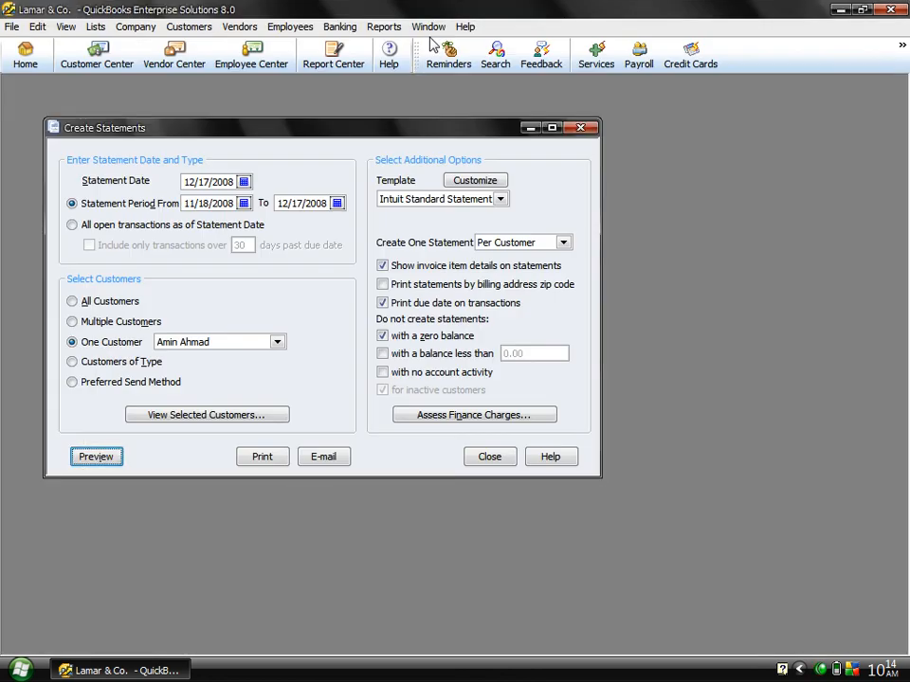
pyautogui.click(580, 129)
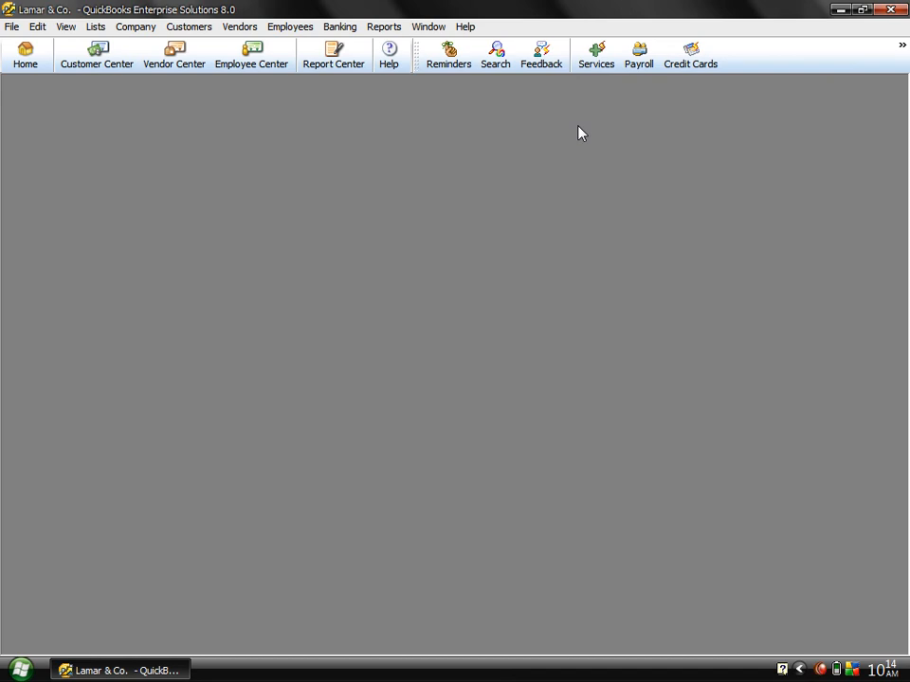
# Step: Open the statement charges register for the invoiced customer and enlarge it to show more transaction rows
pyautogui.click(188, 28)
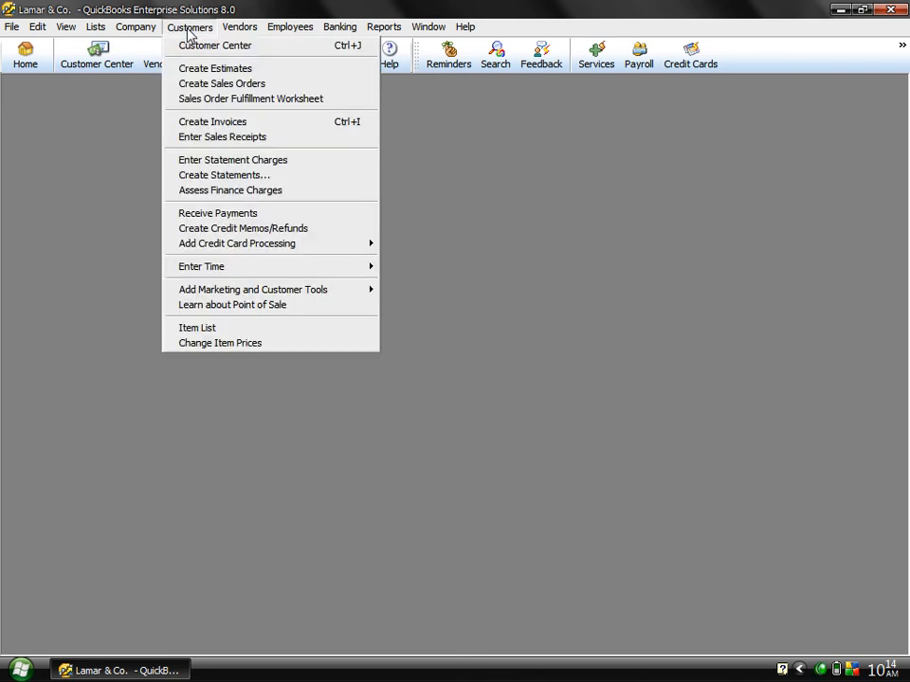
pyautogui.click(197, 163)
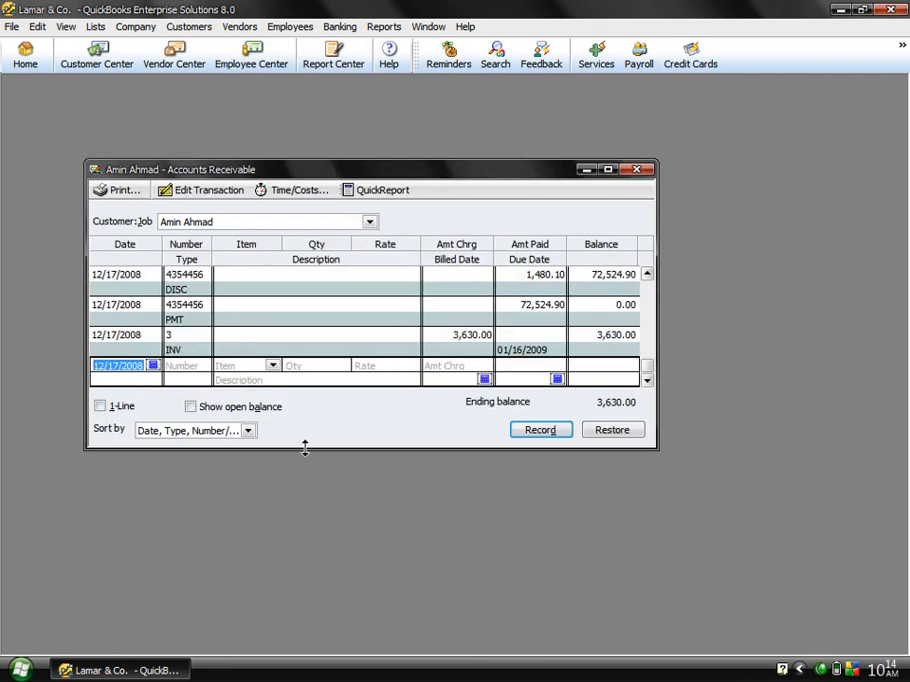
pyautogui.moveTo(304, 449); pyautogui.dragTo(315, 603)
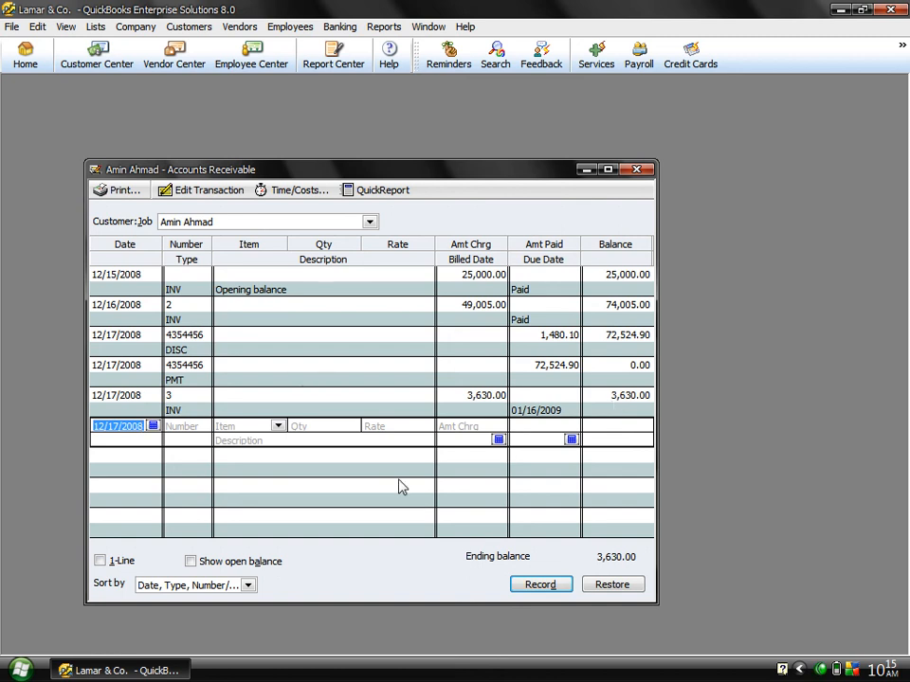
# Step: Create a new Service item named Statement Charges from the new register entry
pyautogui.click(277, 428)
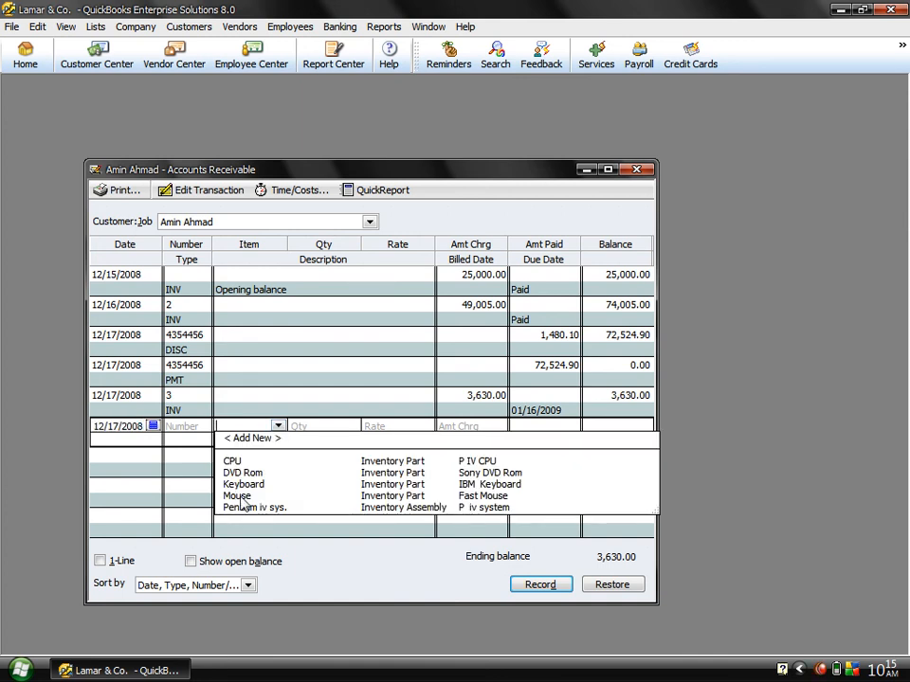
pyautogui.click(253, 439)
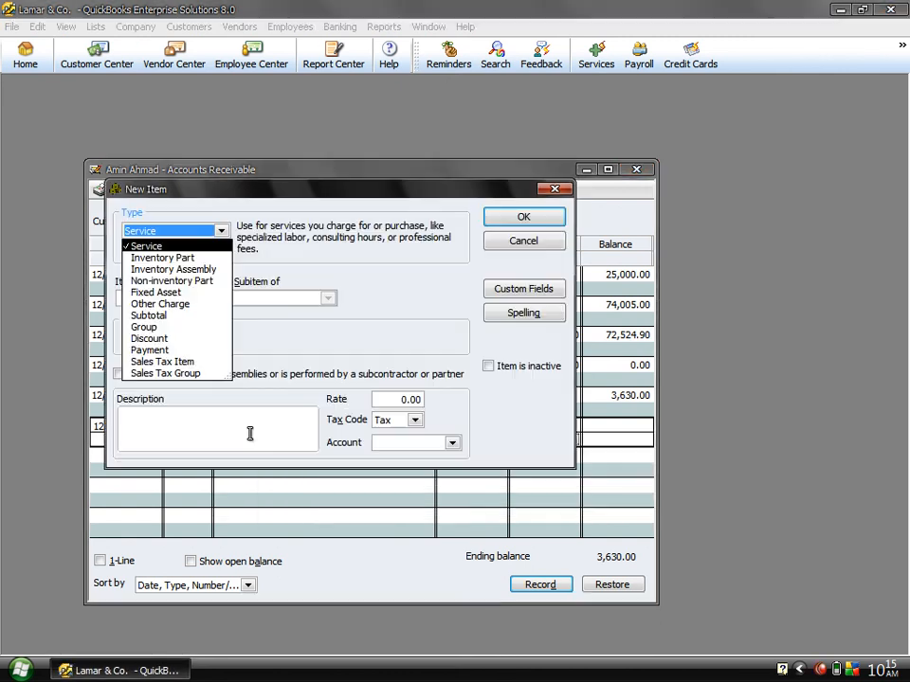
pyautogui.click(139, 250)
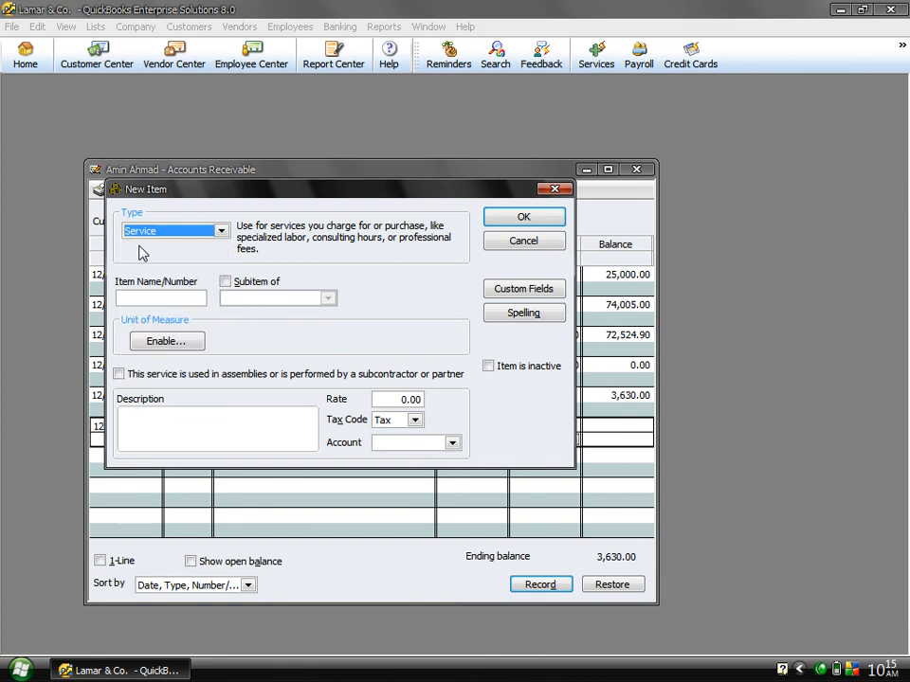
pyautogui.click(139, 298)
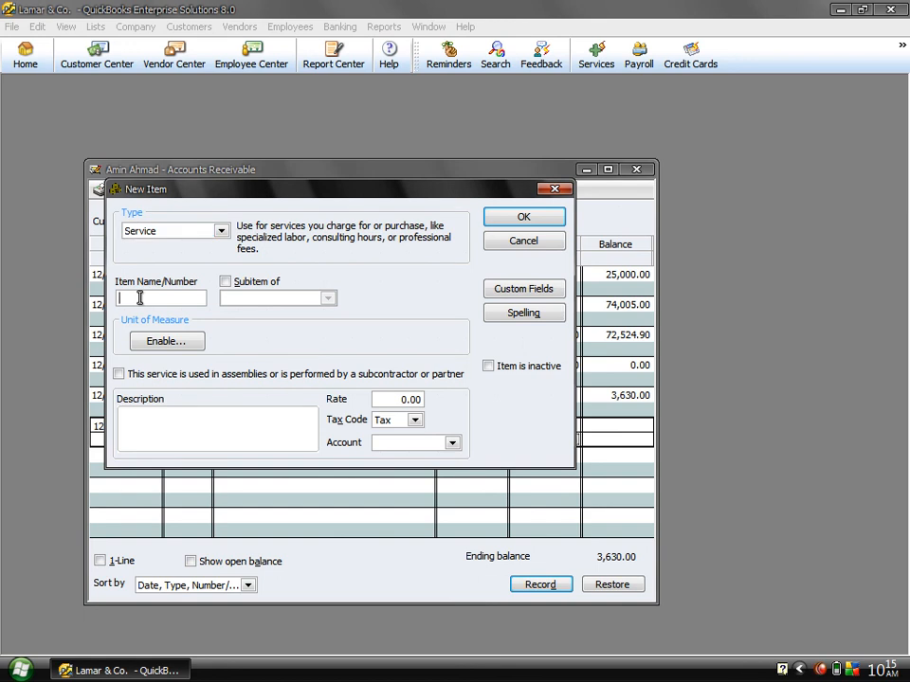
pyautogui.write('Statement Charges')
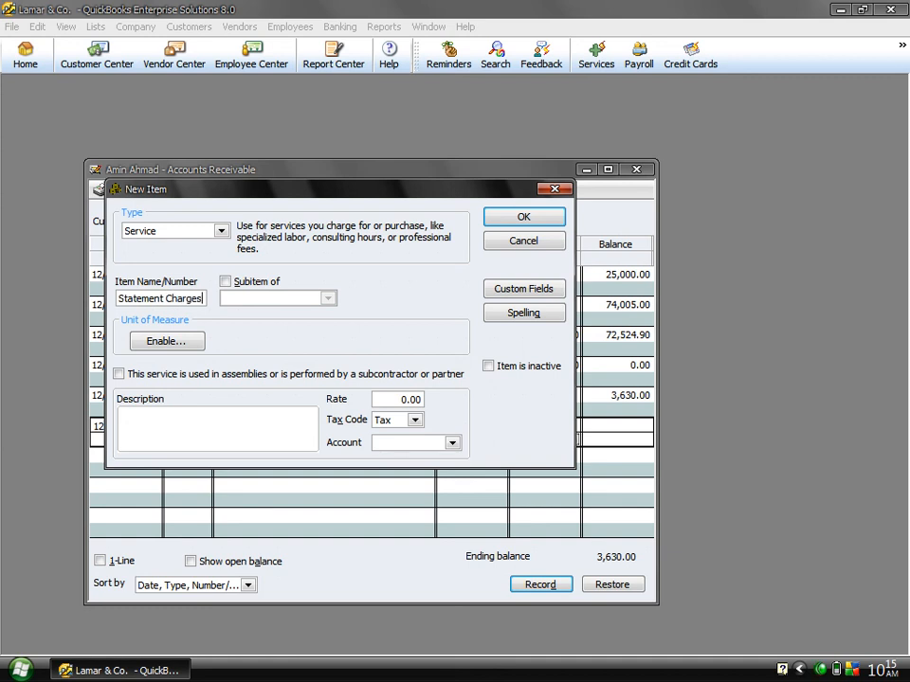
# Step: Copy the item name into the item's description so it reads Statement Charges
pyautogui.hotkey('shift', 'Home')
pyautogui.hotkey('ctrl', 'c')
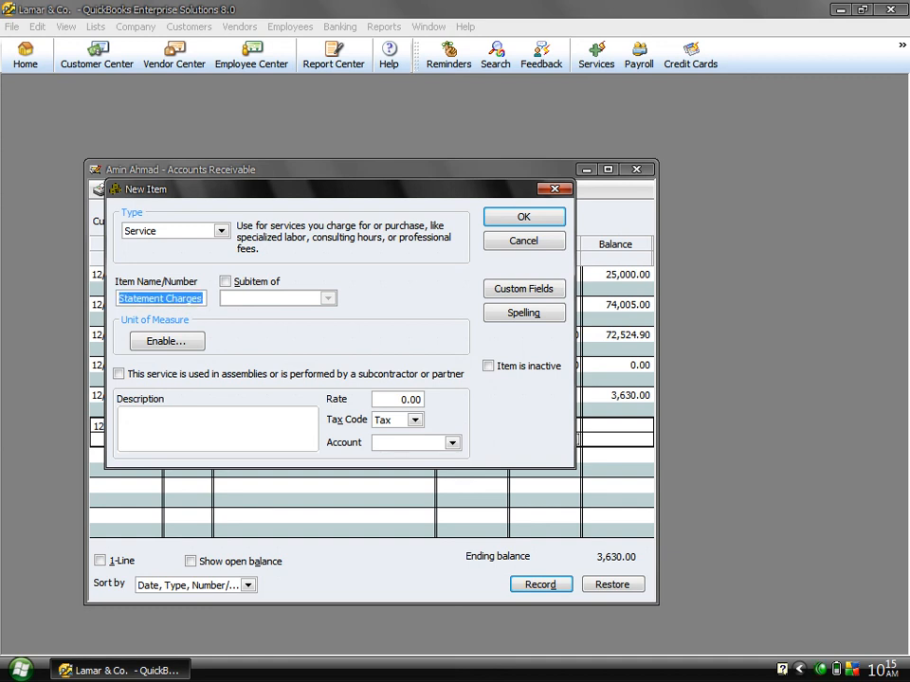
pyautogui.click(185, 424)
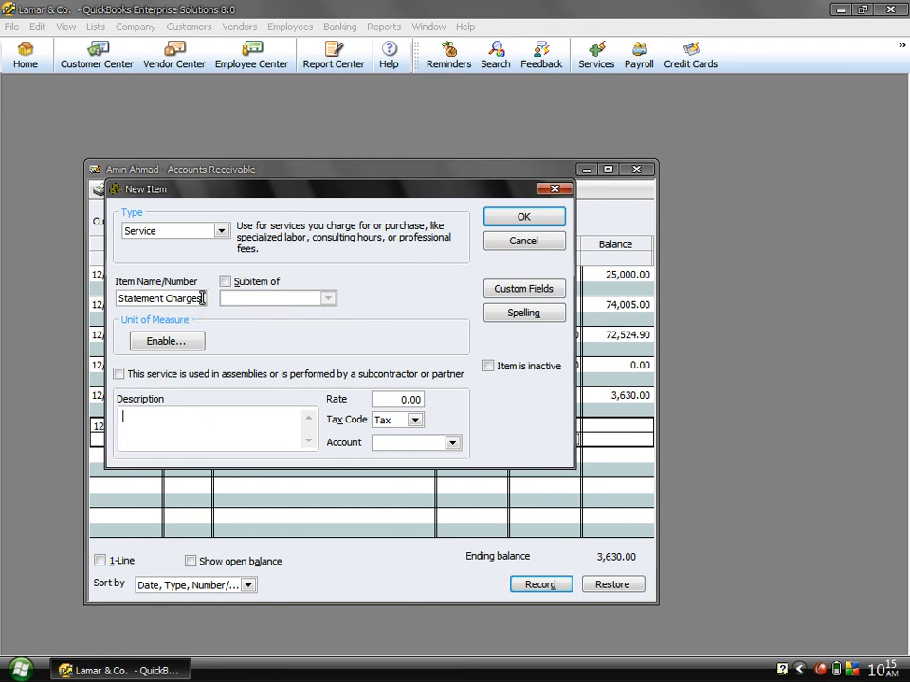
pyautogui.moveTo(201, 298); pyautogui.dragTo(1, 224)
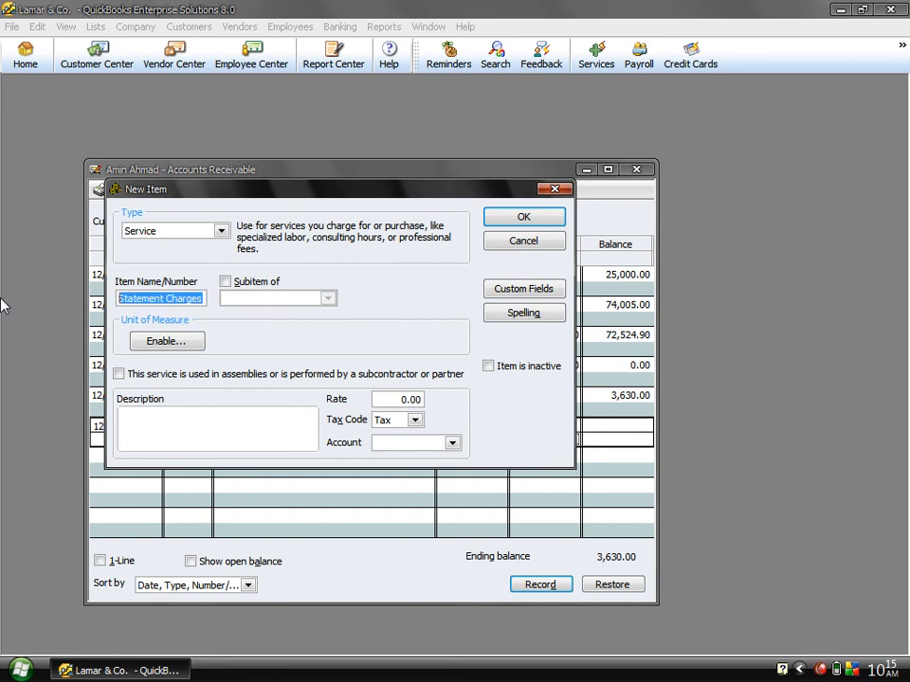
pyautogui.press('Tab')
pyautogui.press('Tab')
pyautogui.press('Tab')
pyautogui.press('Tab')
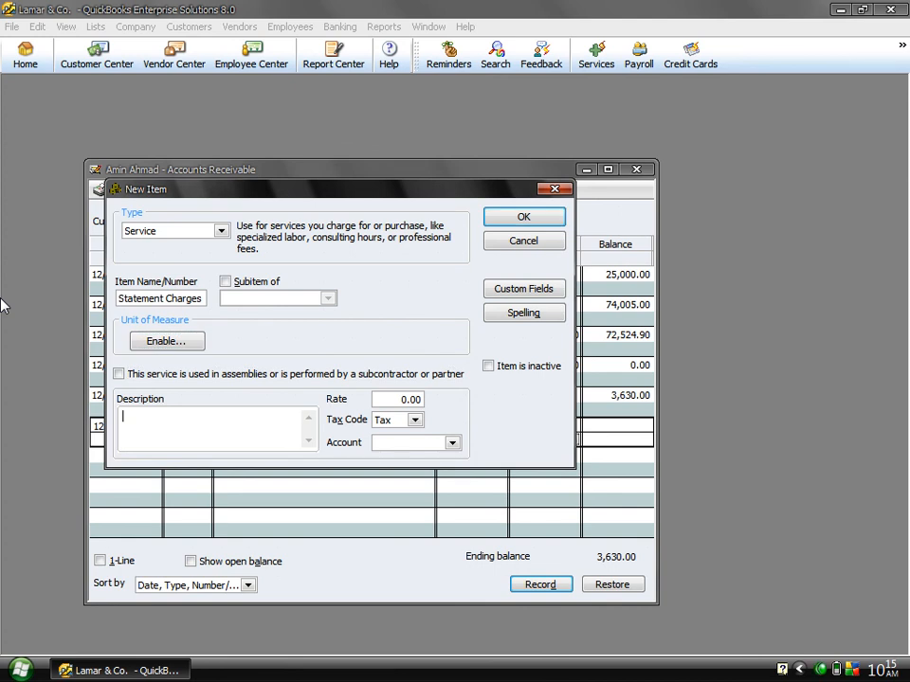
pyautogui.hotkey('ctrl', 'v')
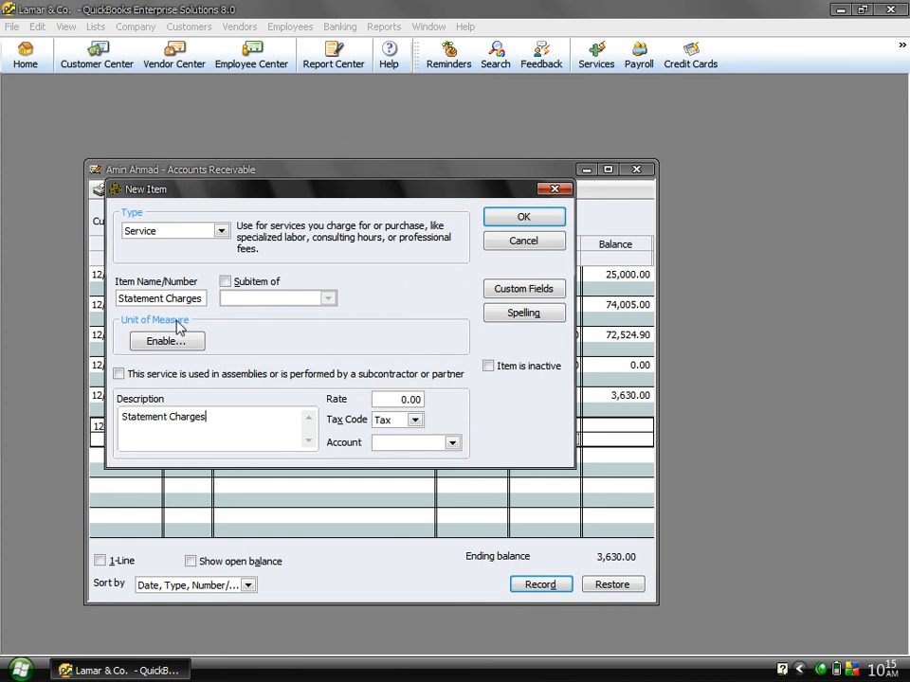
# Step: Set the item's rate to 150 and its tax code to Non (Non-Taxable Sales)
pyautogui.click(391, 401)
pyautogui.write('150')
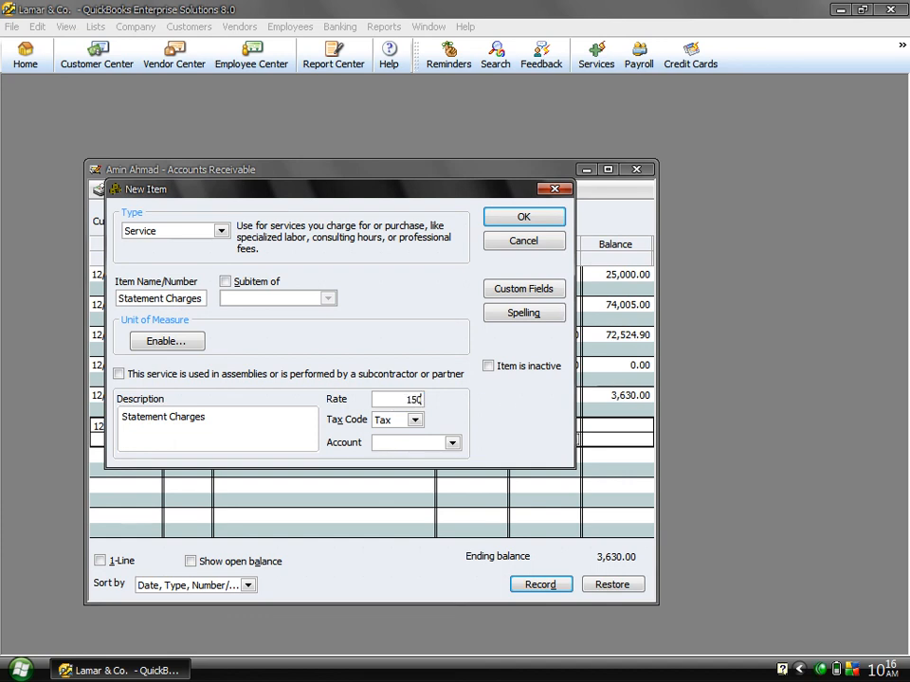
pyautogui.click(415, 420)
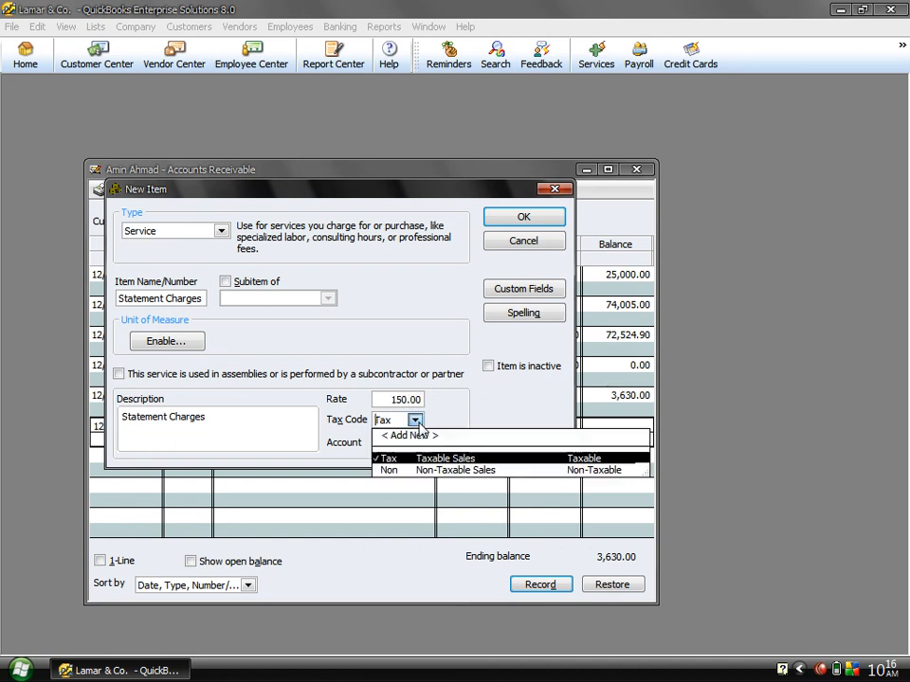
pyautogui.click(403, 471)
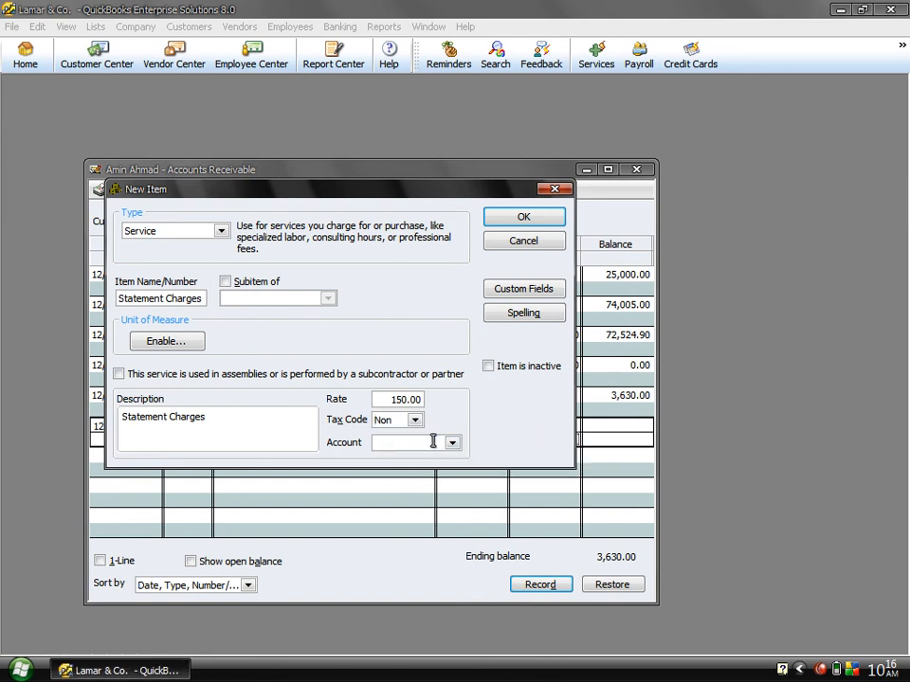
# Step: Add a new Income account named Service Income for the Statement Charges item
pyautogui.click(428, 441)
pyautogui.write('Se')
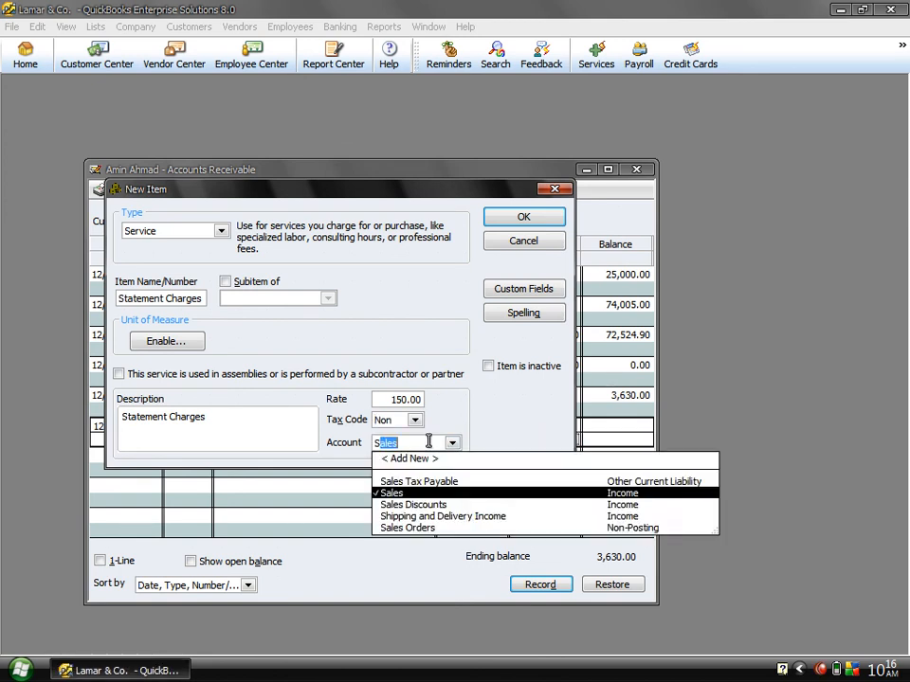
pyautogui.press('BackSpace')
pyautogui.click(407, 458)
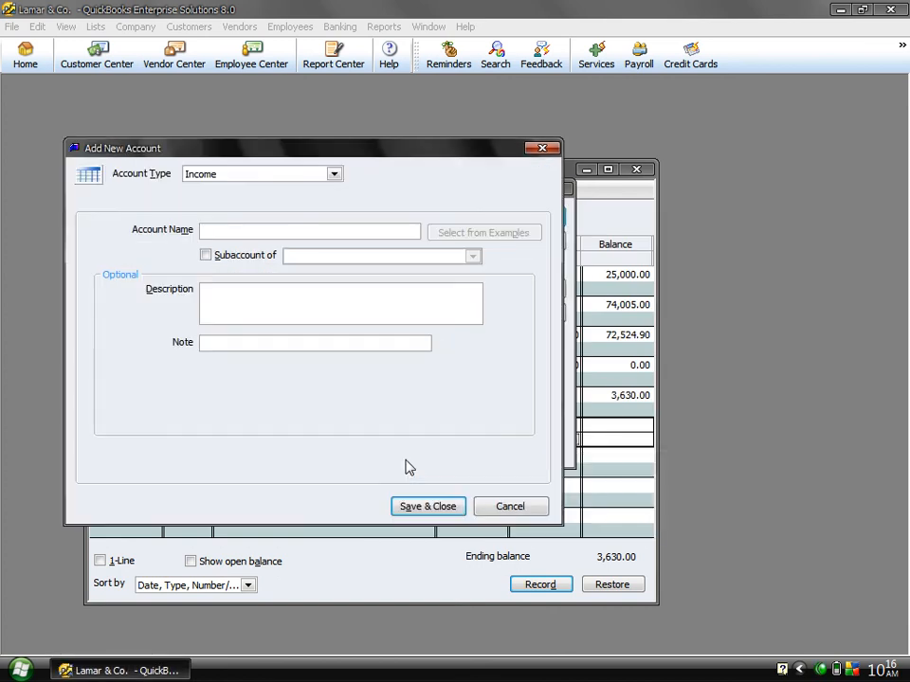
pyautogui.write('Service')
pyautogui.write('ome')
pyautogui.click(238, 232)
pyautogui.write('n')
# Step: Copy Service Income into the account's description, and save both the account and the Statement Charges item
pyautogui.moveTo(270, 231); pyautogui.dragTo(204, 232)
pyautogui.hotkey('ctrl', 'c')
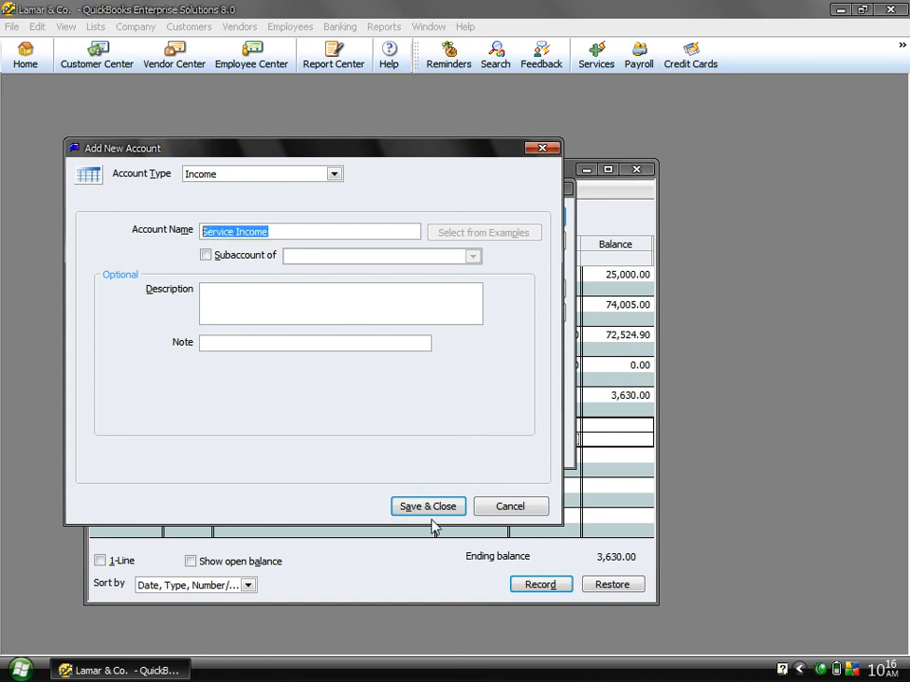
pyautogui.click(322, 302)
pyautogui.hotkey('ctrl', 'v')
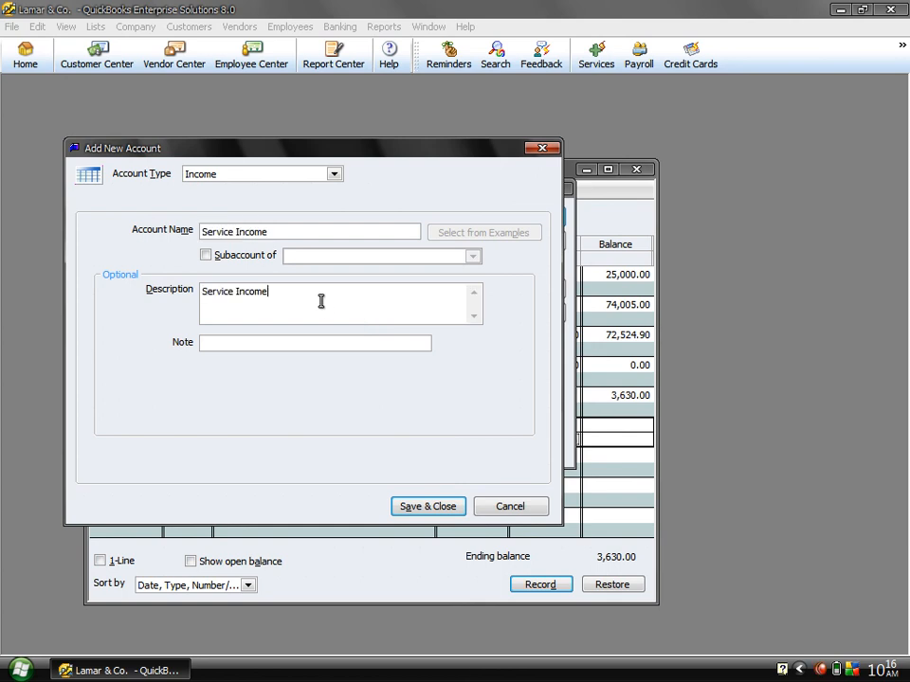
pyautogui.click(419, 506)
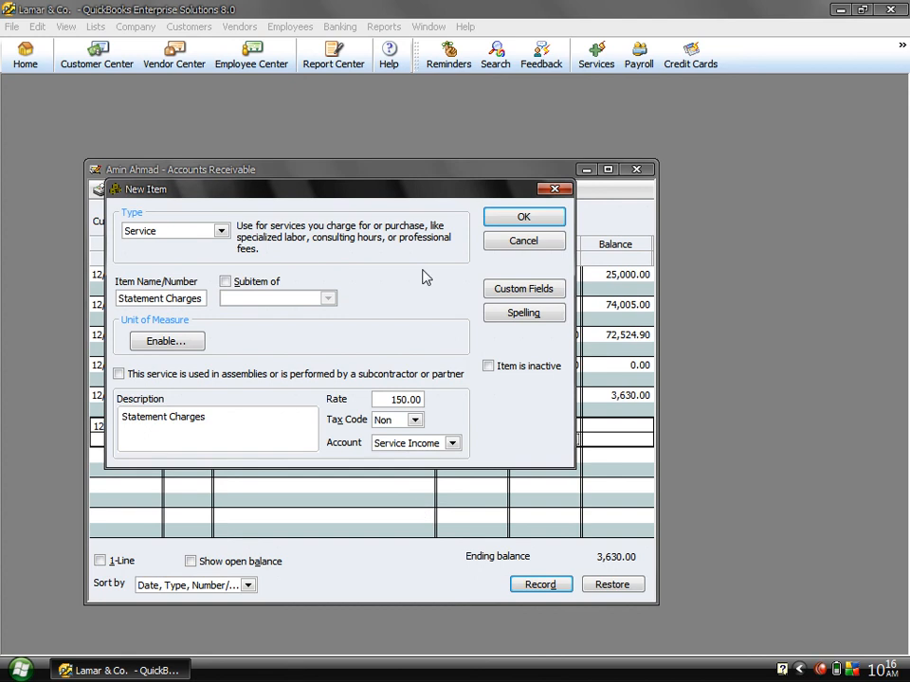
pyautogui.click(514, 220)
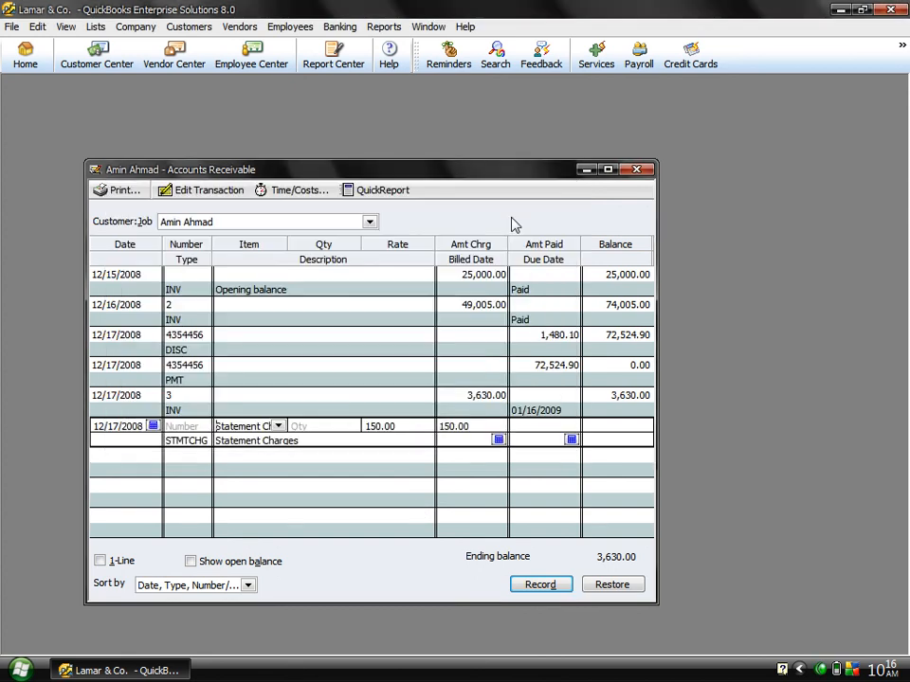
# Step: Record the statement charge with quantity 1 and number 001, and close the customer's register
pyautogui.click(307, 426)
pyautogui.write('1')
pyautogui.click(169, 424)
pyautogui.write('00')
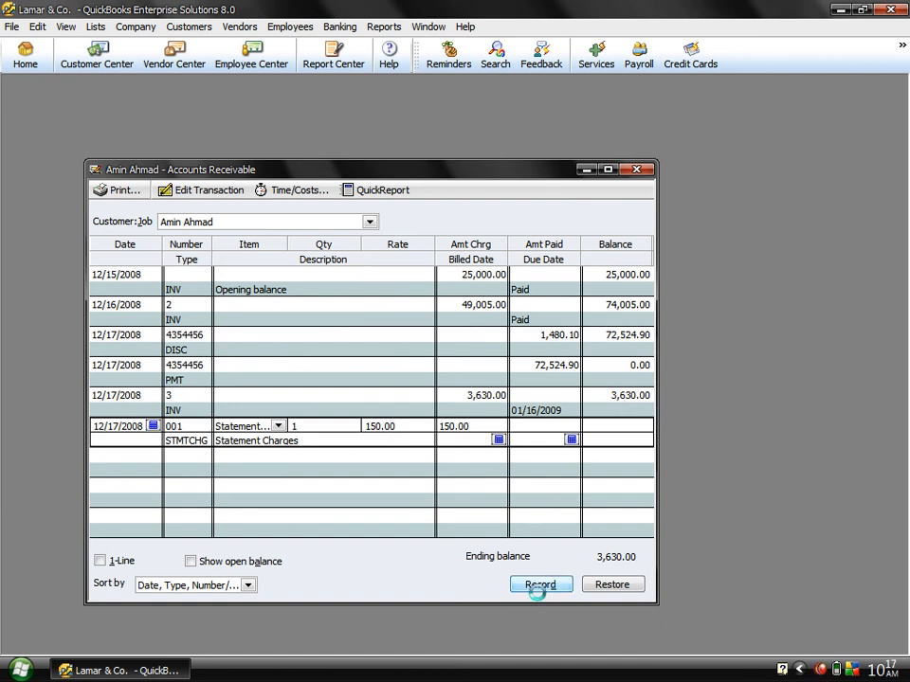
pyautogui.click(537, 584)
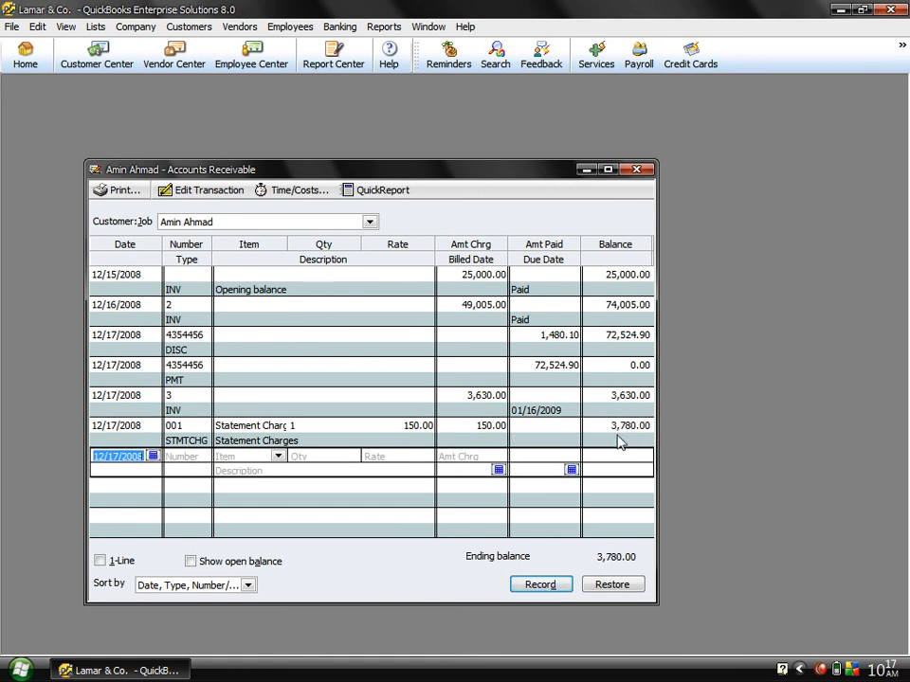
pyautogui.click(637, 170)
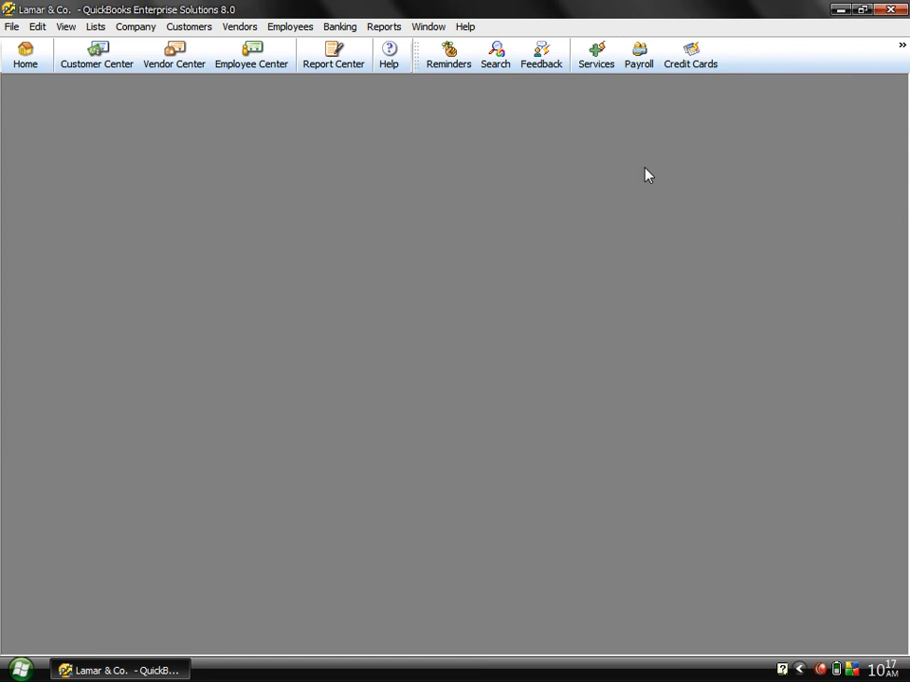
# Step: Check the customer's balance and the new statement charge in the Customer Center, and close it
pyautogui.click(98, 56)
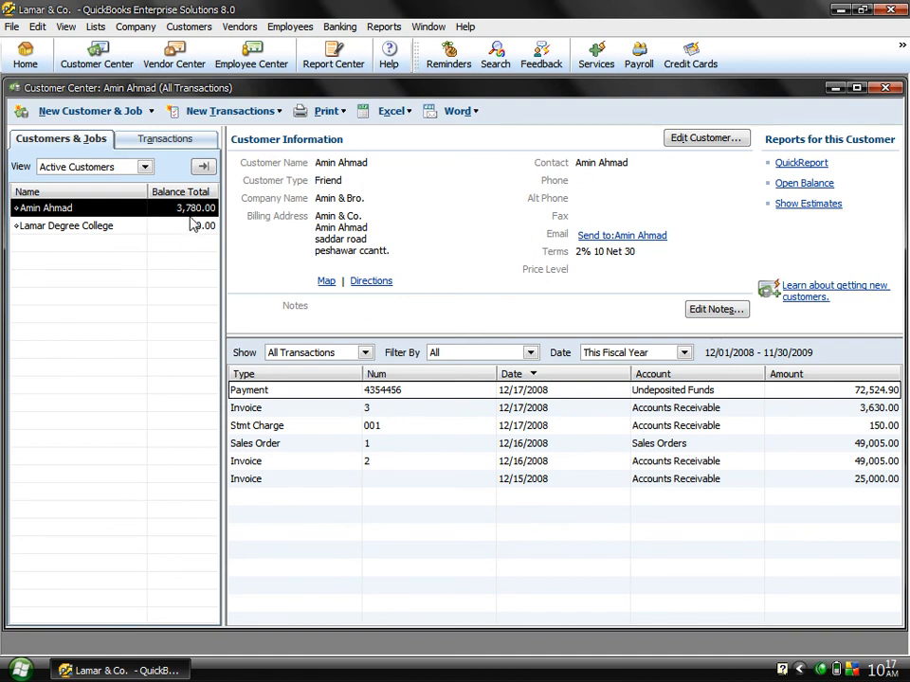
pyautogui.click(272, 428)
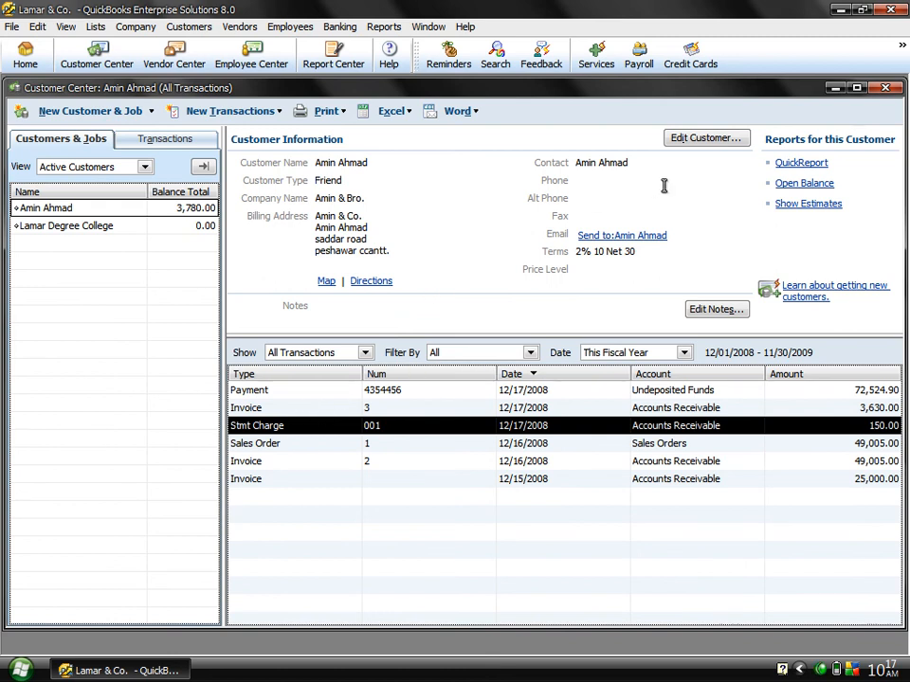
pyautogui.click(884, 87)
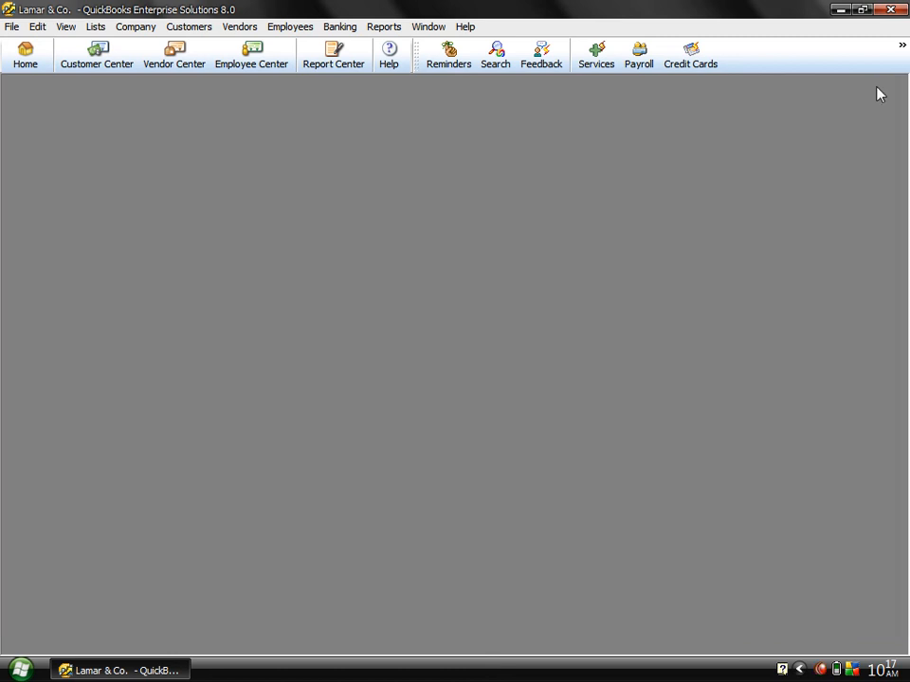
# Step: Check the Service Income balance in the Trial Balance report and its underlying transactions, and close both reports
pyautogui.click(382, 28)
pyautogui.moveTo(579, 273)
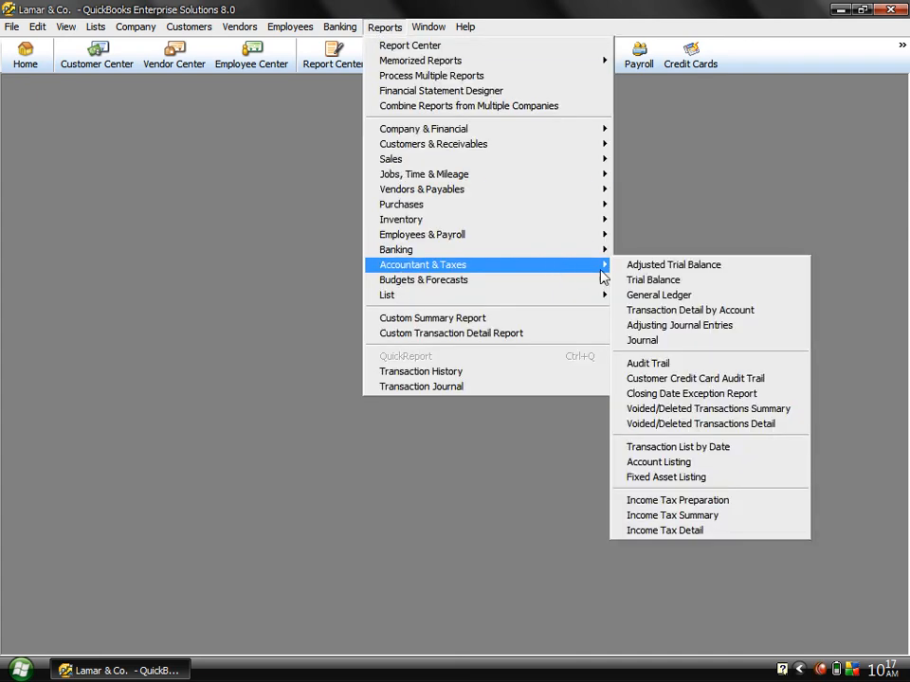
pyautogui.click(646, 281)
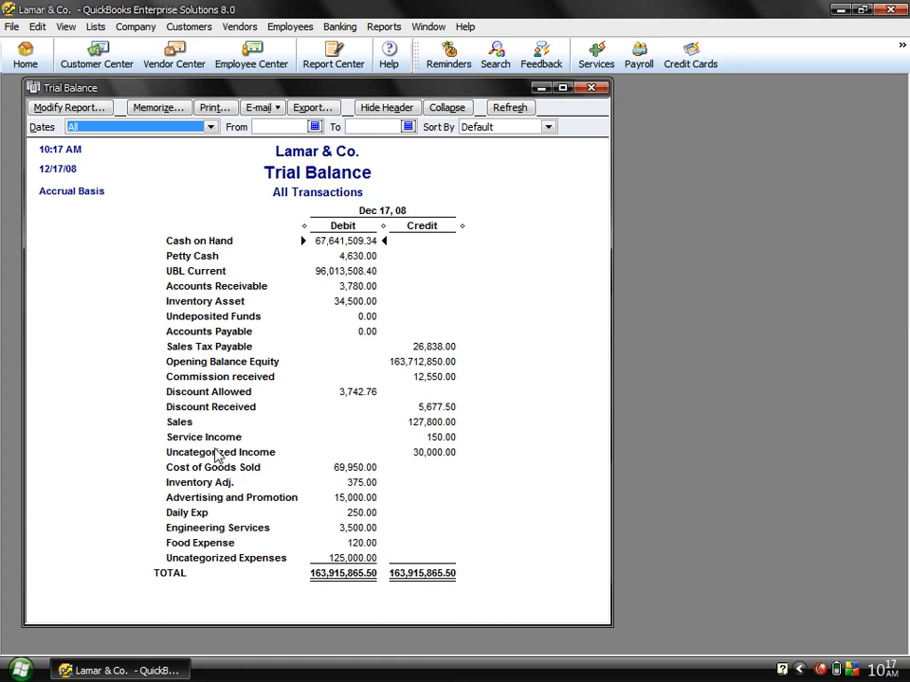
pyautogui.doubleClick(455, 442)
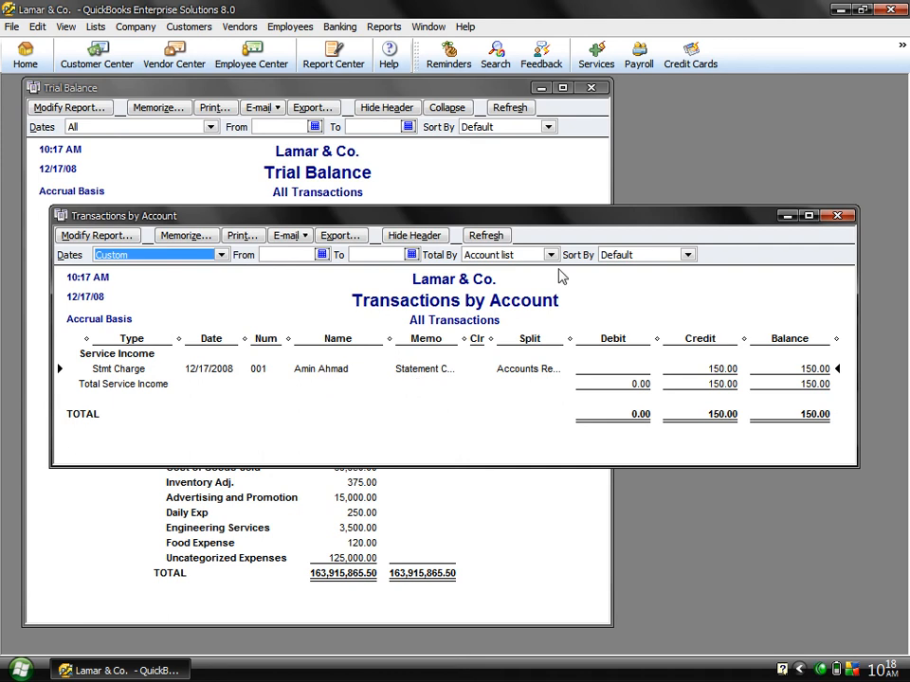
pyautogui.click(838, 216)
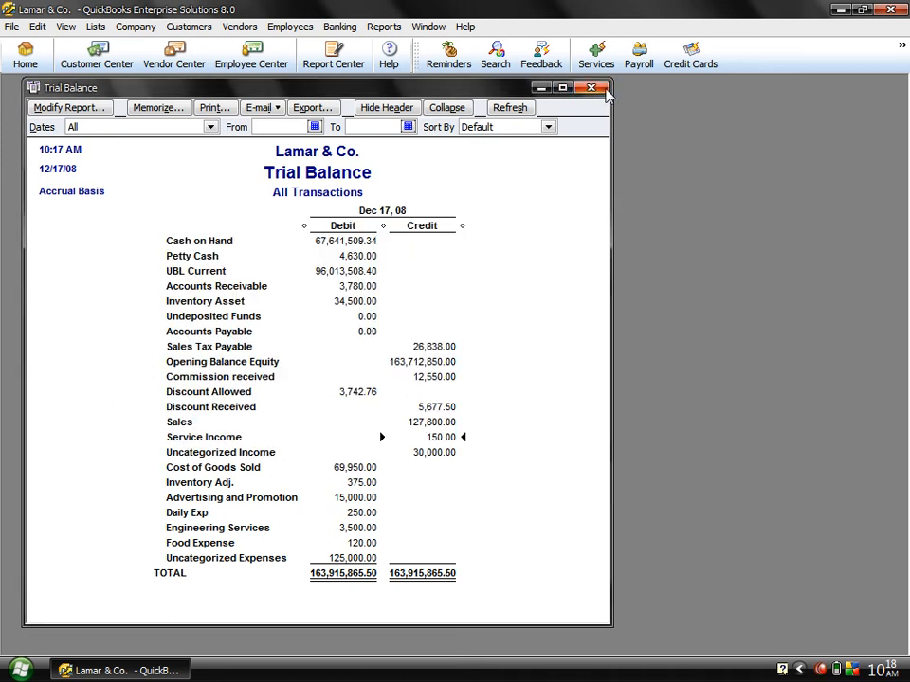
pyautogui.click(590, 88)
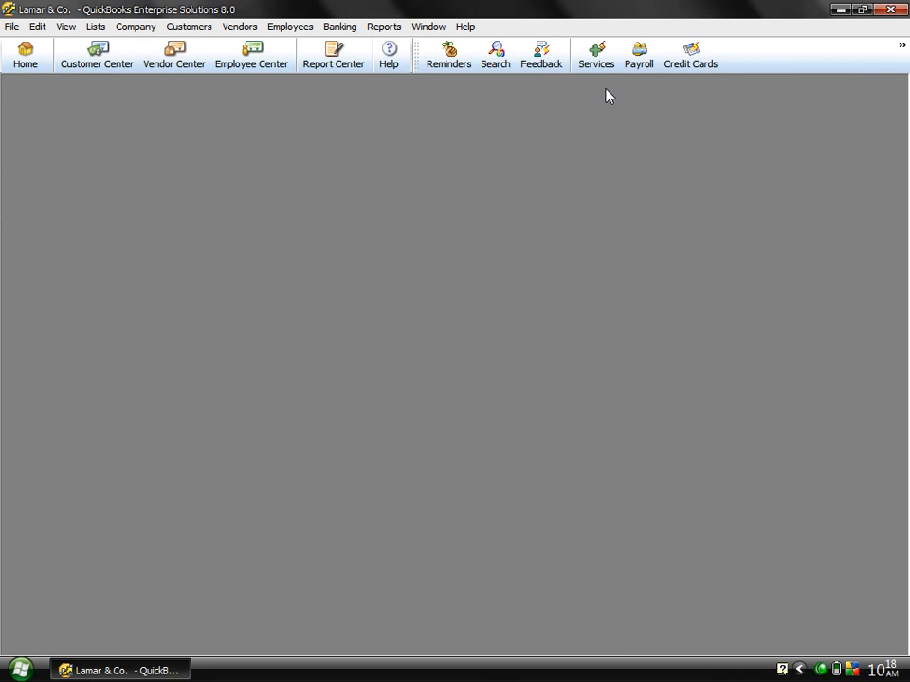
pyautogui.click(183, 30)
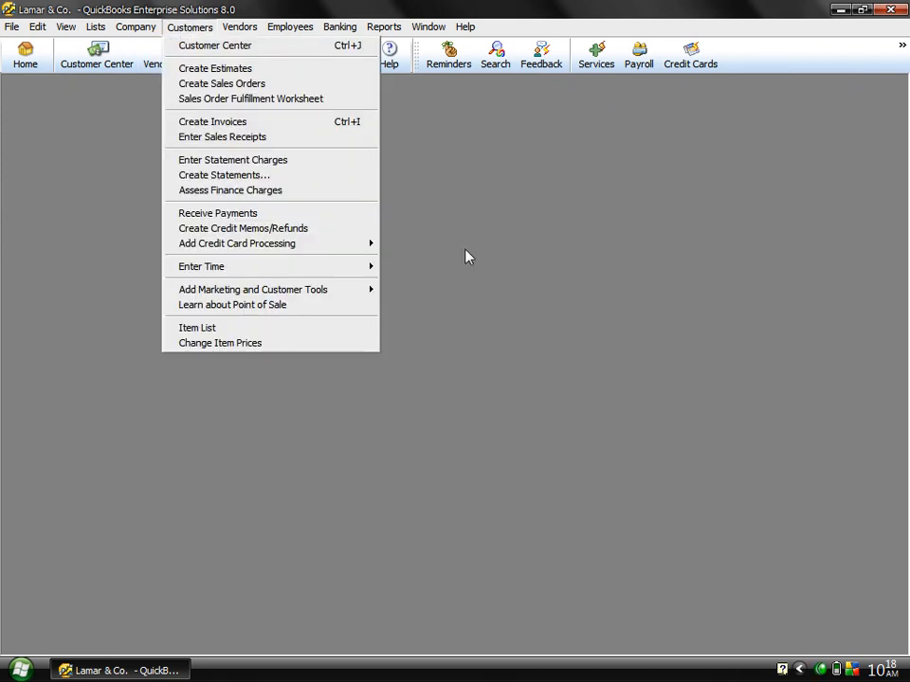
pyautogui.click(118, 670)
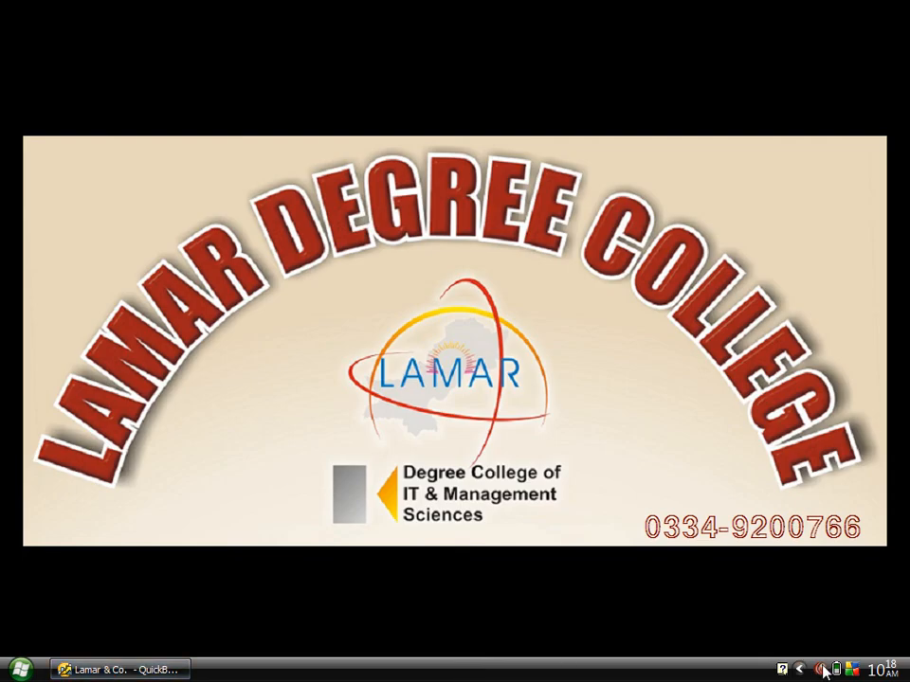
pyautogui.rightClick(824, 670)
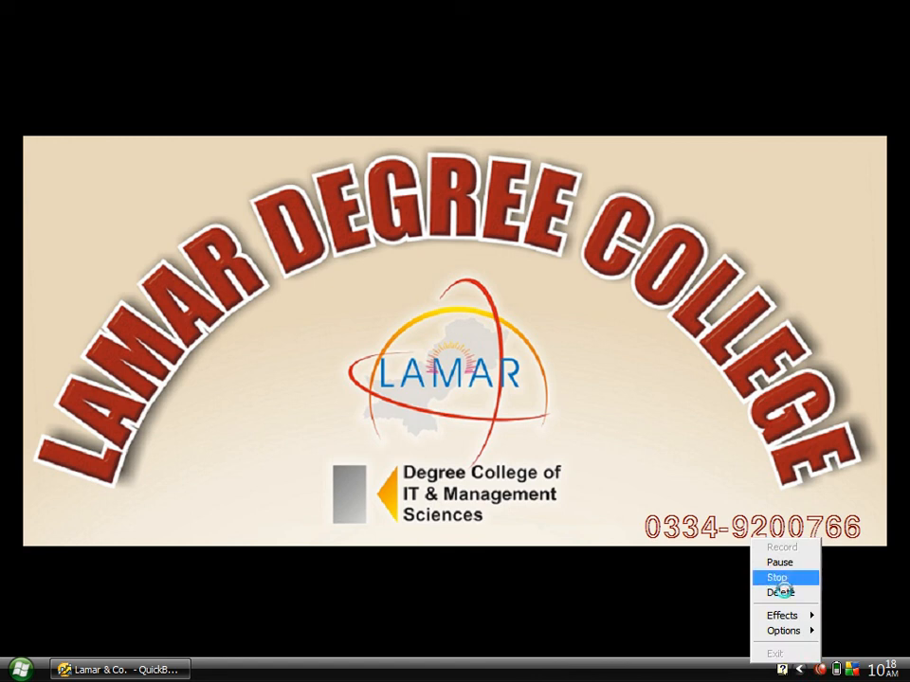